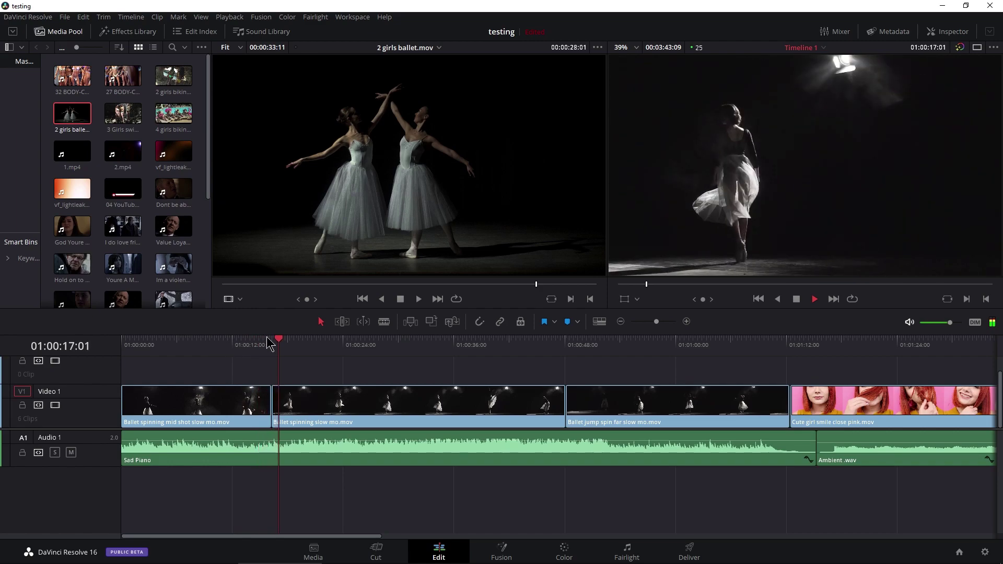
- Stop playback inside the second ballet clip, park the playhead at 01:00:20:04, and review the available trim commands
{"action": "key", "text": "space"}
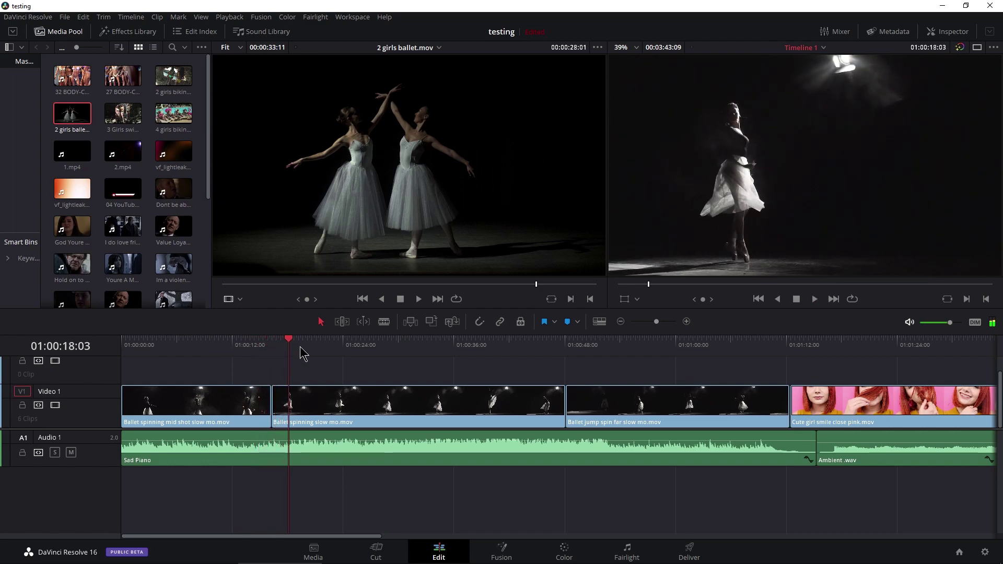
{"action": "left_click", "coordinate": [307, 346]}
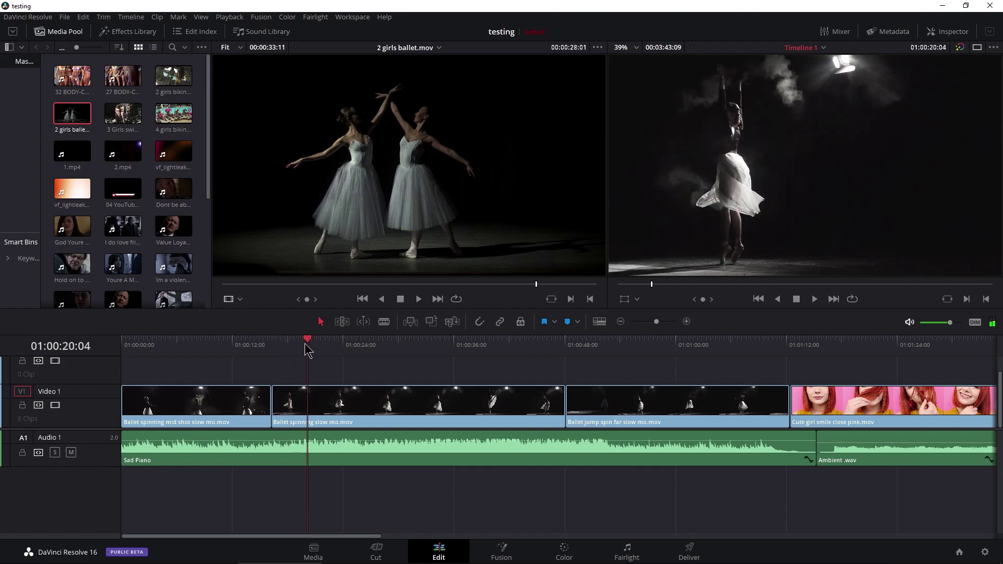
{"action": "left_click", "coordinate": [106, 17]}
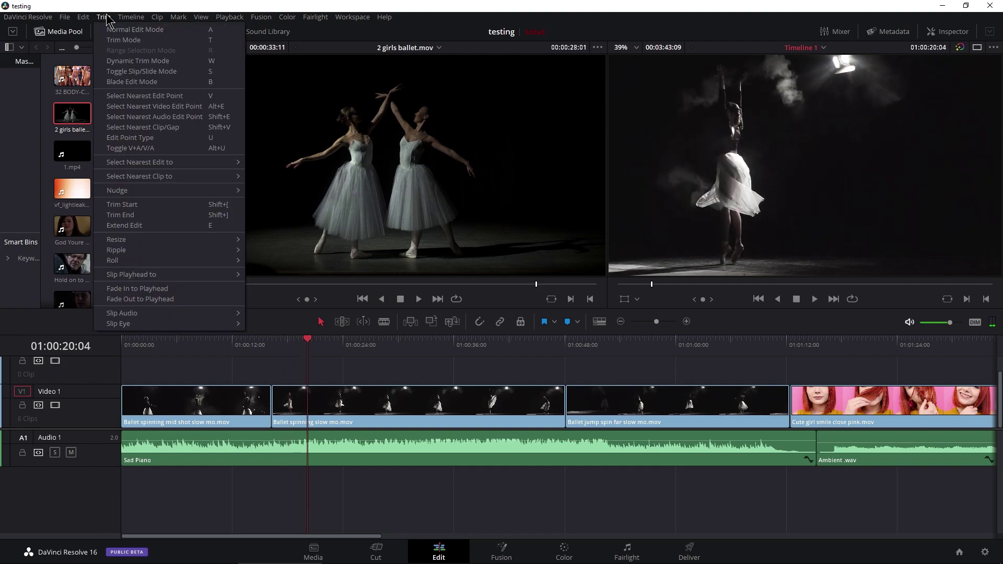
{"action": "mouse_move", "coordinate": [140, 188]}
- Try Trim Start on the second ballet clip and the Sad Piano audio at 01:00:20:24, and undo the trim
{"action": "left_click_drag", "start_coordinate": [307, 341], "coordinate": [316, 341]}
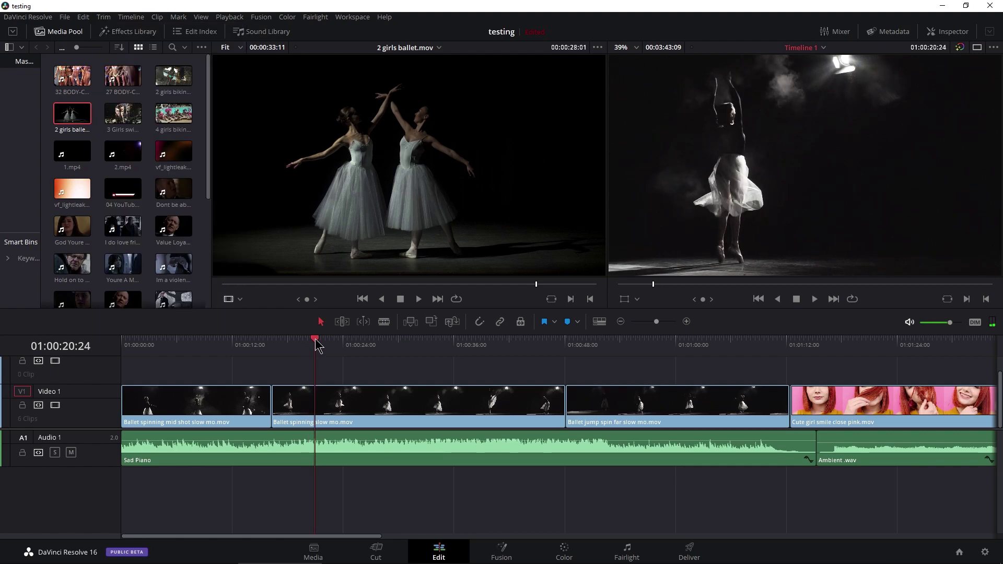
{"action": "key", "text": "shift+bracketleft"}
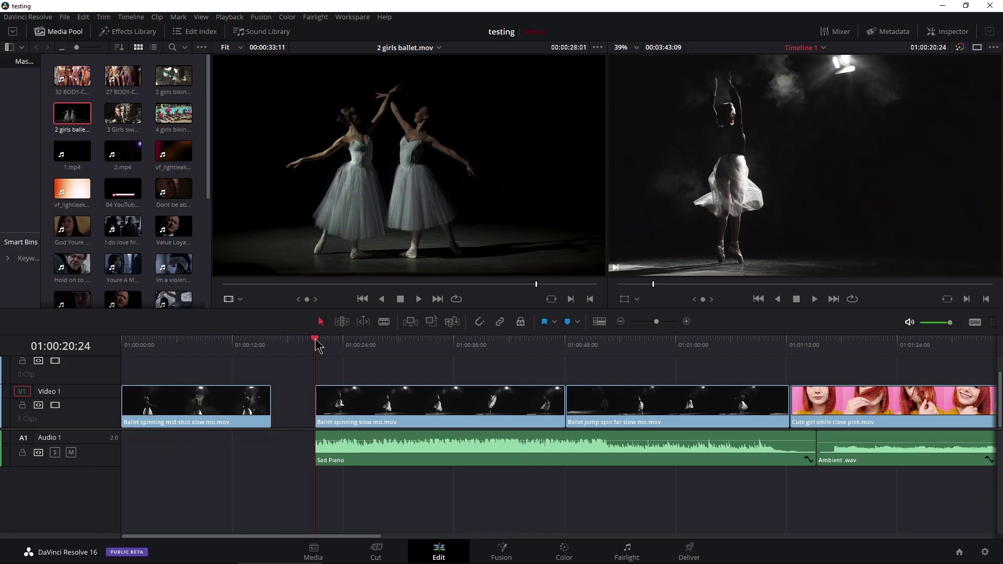
{"action": "key", "text": "ctrl+z"}
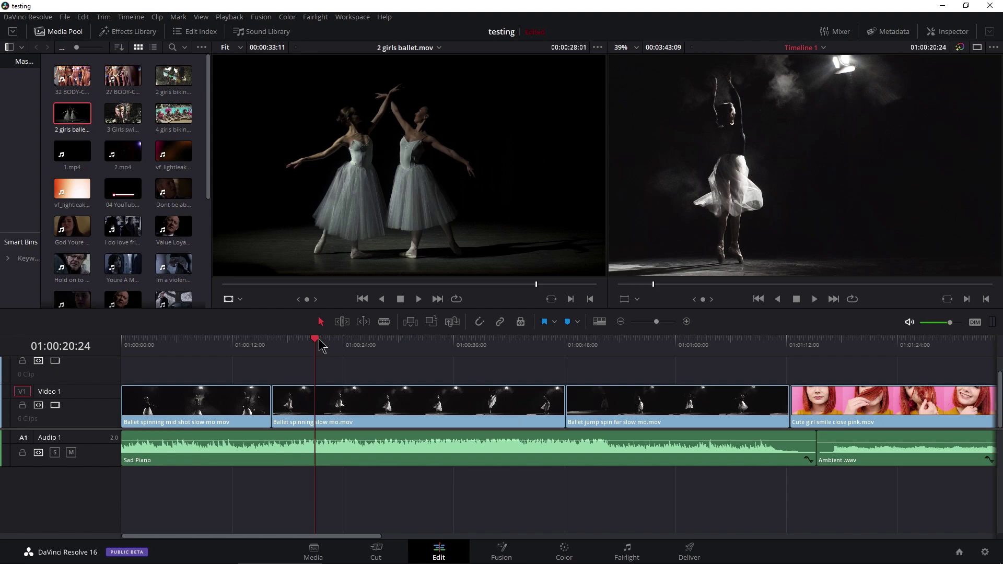
- Switch to Trim Edit mode and return to the normal selection mode
{"action": "left_click", "coordinate": [341, 322]}
{"action": "key", "text": "ctrl+shift+z"}
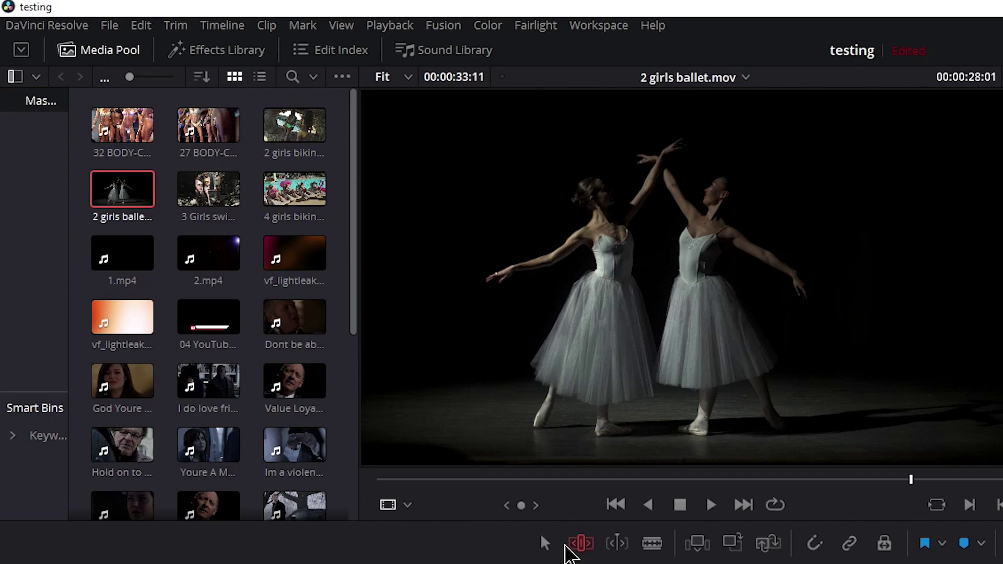
{"action": "left_click", "coordinate": [545, 543]}
- Open the keyboard customization, review the available keyboard presets, and keep the DaVinci Resolve preset
{"action": "left_click", "coordinate": [52, 24]}
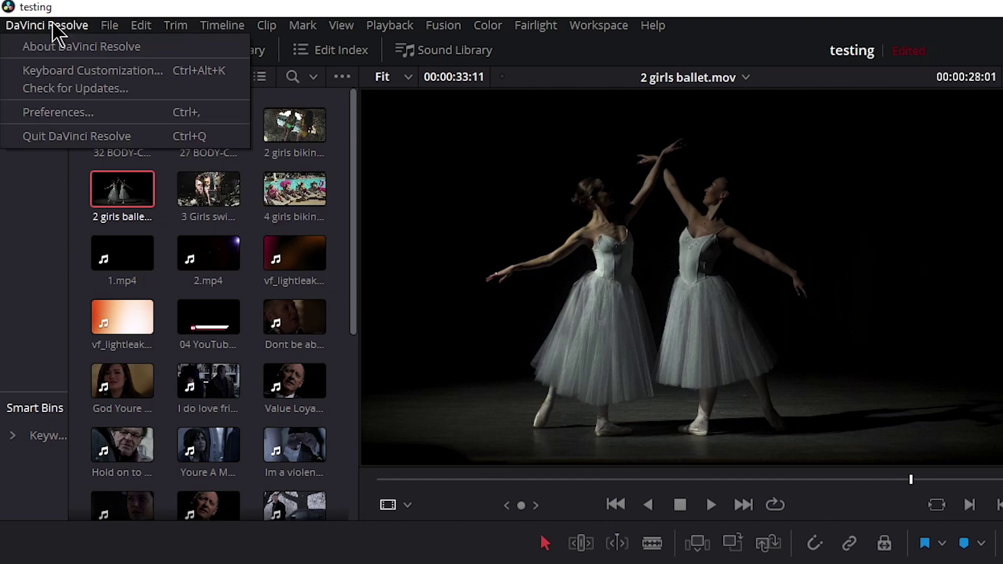
{"action": "left_click", "coordinate": [37, 73]}
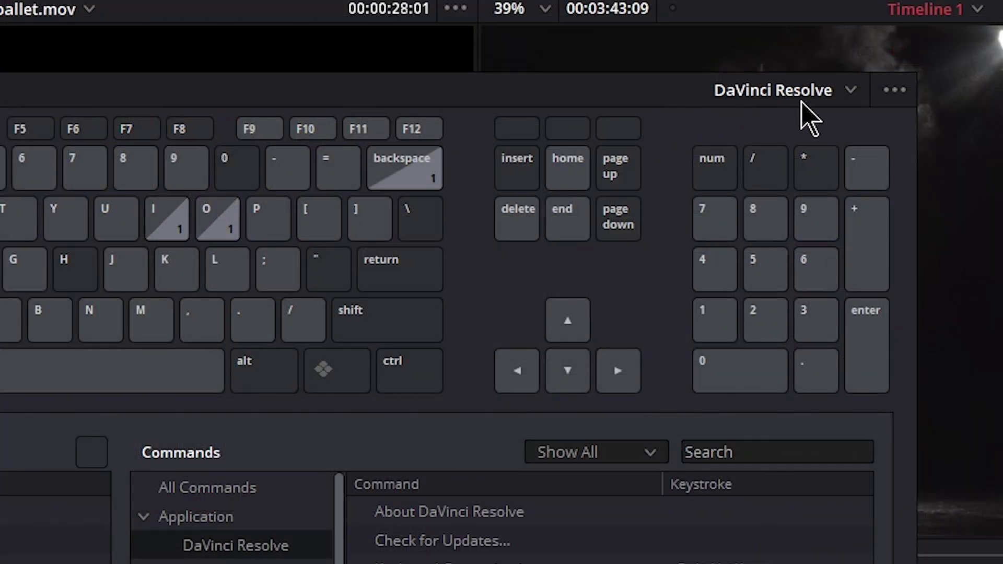
{"action": "left_click", "coordinate": [859, 107]}
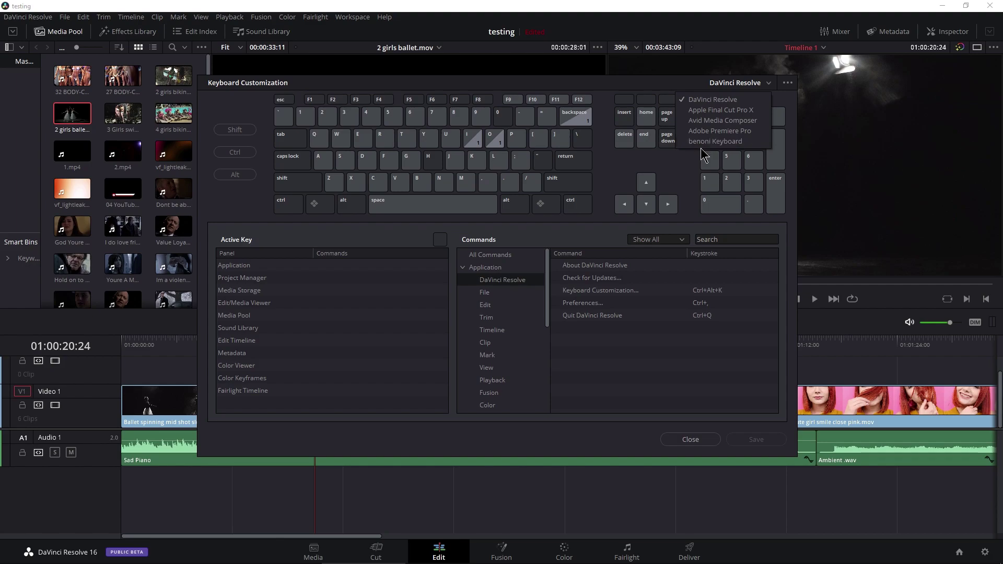
{"action": "left_click", "coordinate": [720, 102]}
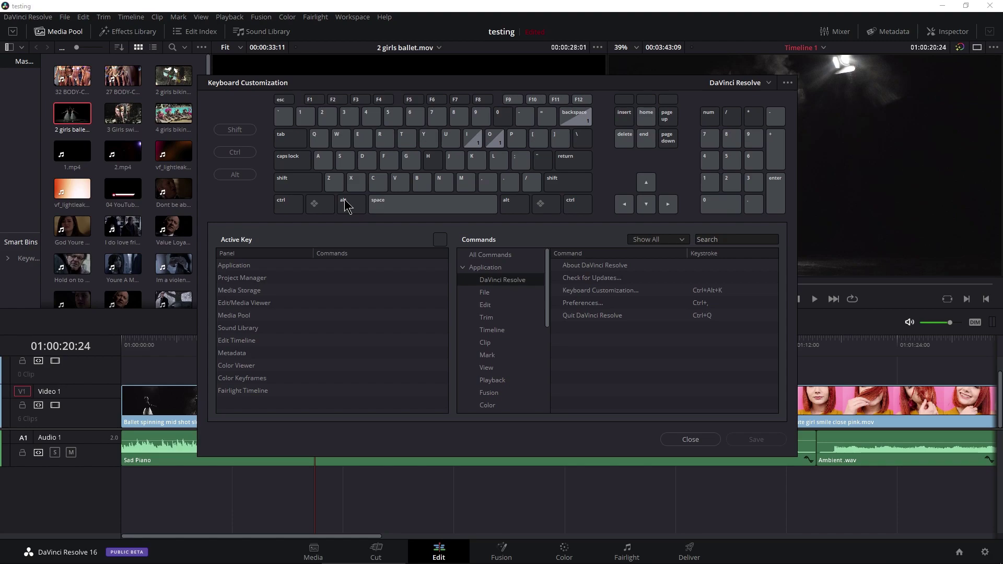
- Look up which commands are assigned to W, Shift+W and Shift+[ on the keyboard map
{"action": "left_click", "coordinate": [342, 141]}
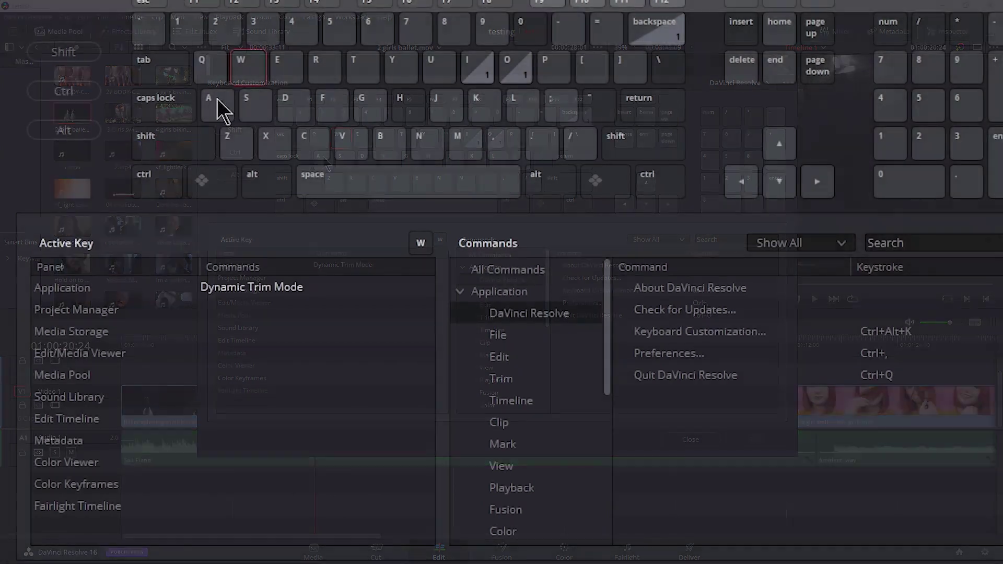
{"action": "left_click", "coordinate": [151, 144]}
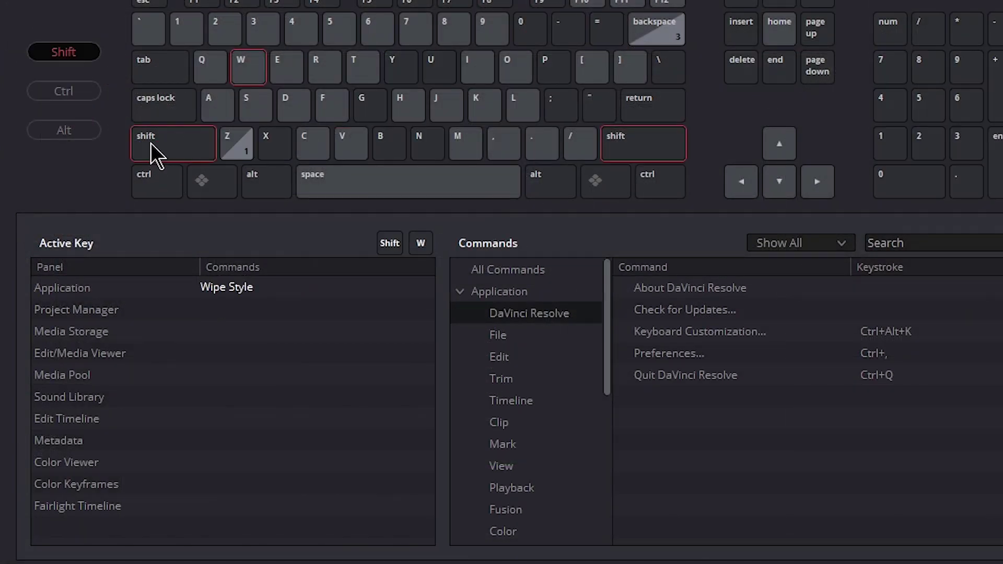
{"action": "left_click", "coordinate": [584, 58]}
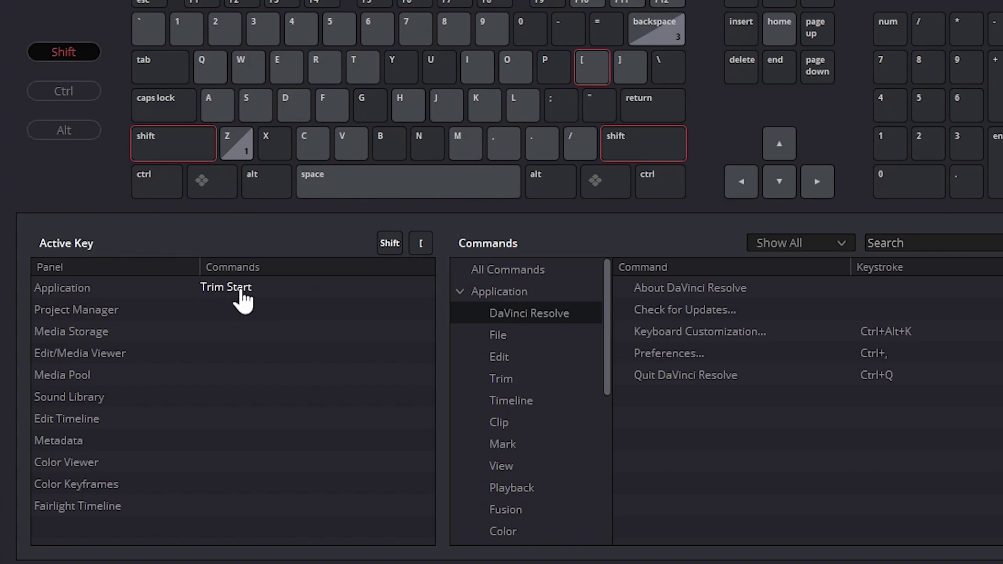
- Assign Q to the Trim Start command in place of its existing shortcut, accepting the conflict with Source/Timeline Viewer
{"action": "left_click", "coordinate": [242, 291]}
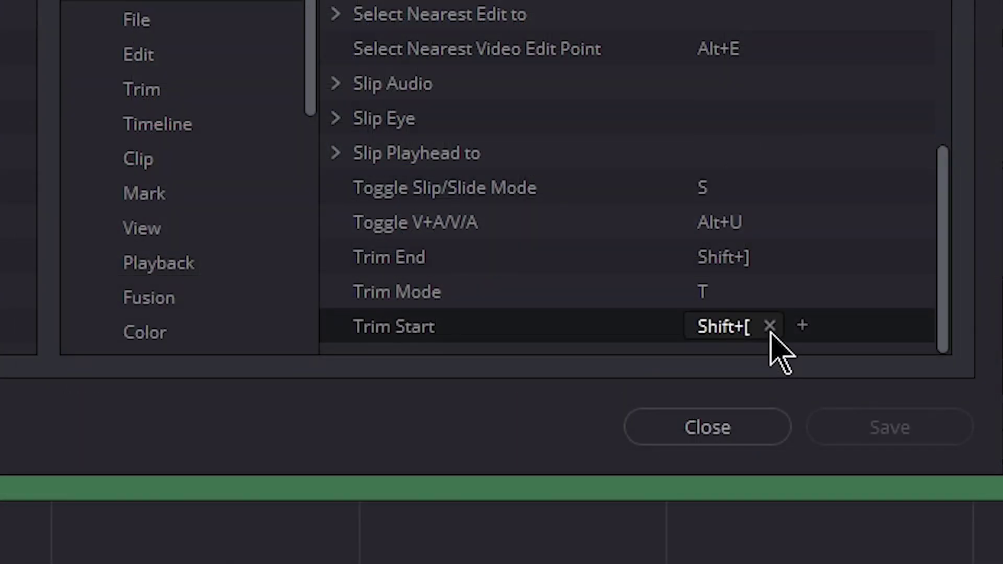
{"action": "left_click", "coordinate": [769, 326]}
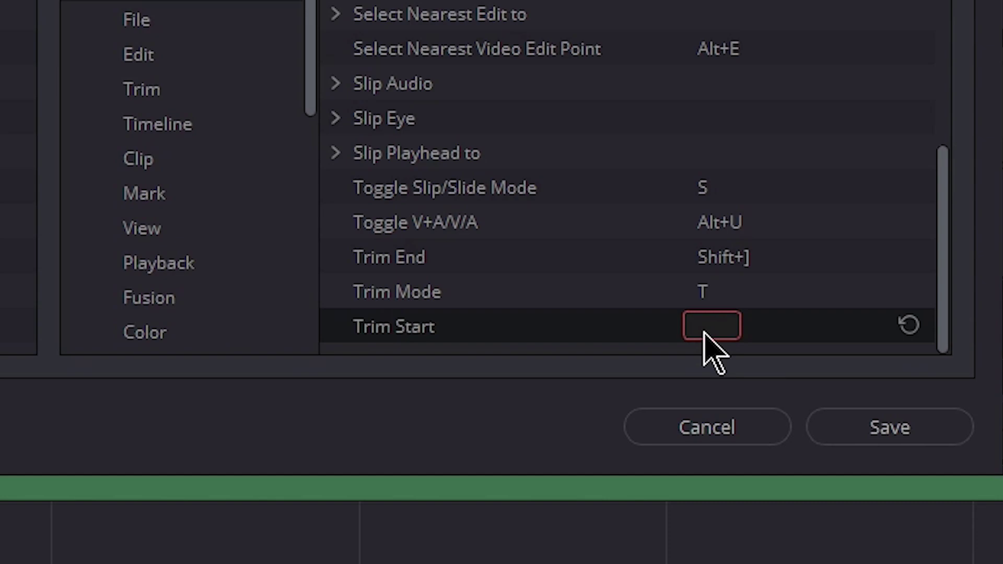
{"action": "key", "text": "q"}
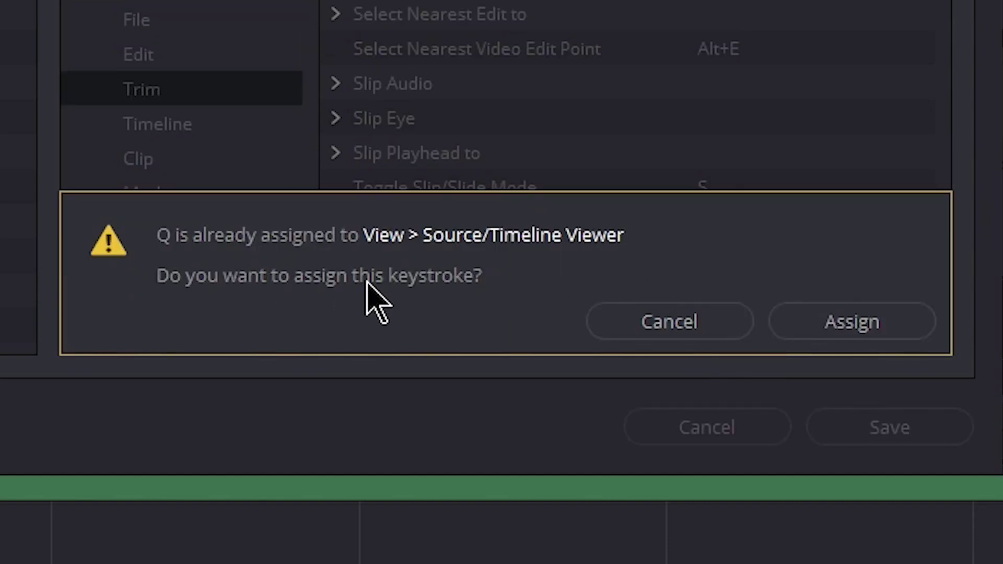
{"action": "left_click", "coordinate": [818, 320]}
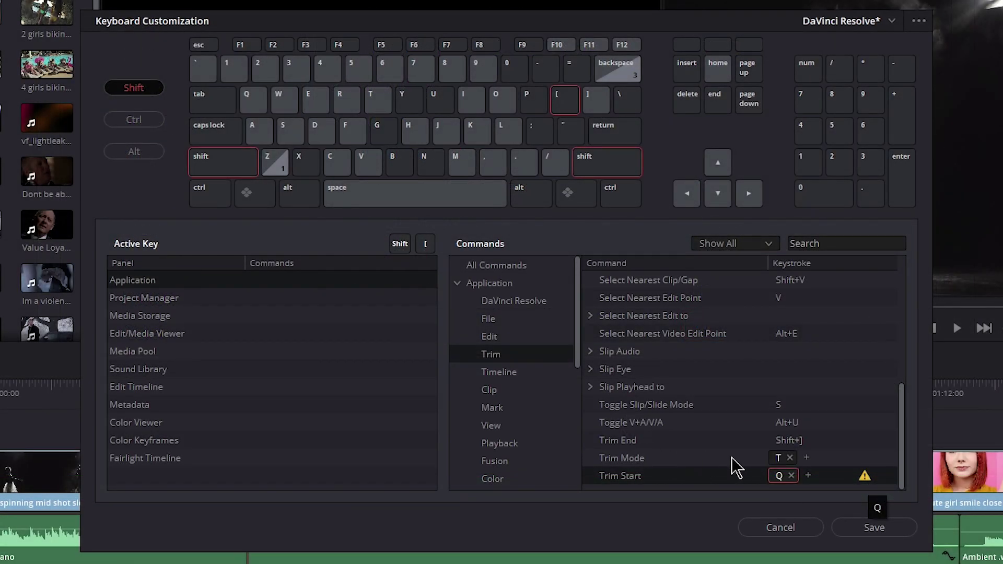
- Try to assign W to the Trim End command, decline the conflicting assignment, and discard the keyboard changes
{"action": "left_click", "coordinate": [601, 105]}
{"action": "left_click", "coordinate": [258, 286]}
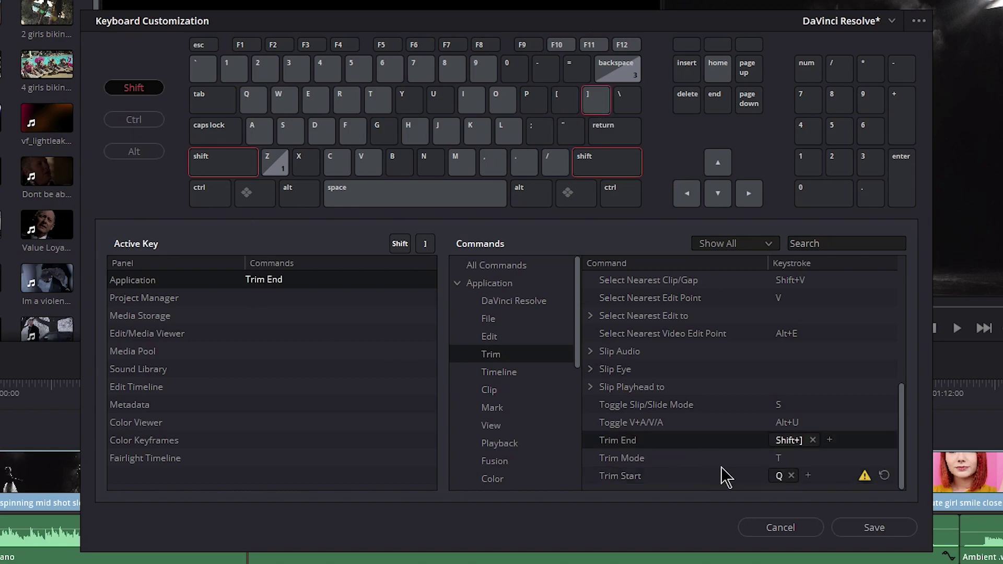
{"action": "left_click", "coordinate": [813, 445]}
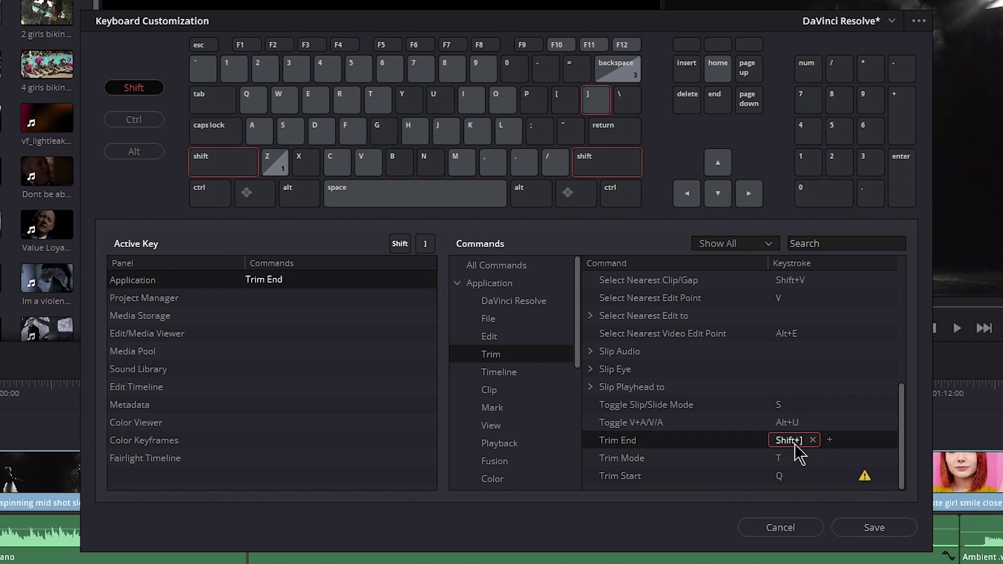
{"action": "left_click", "coordinate": [813, 441]}
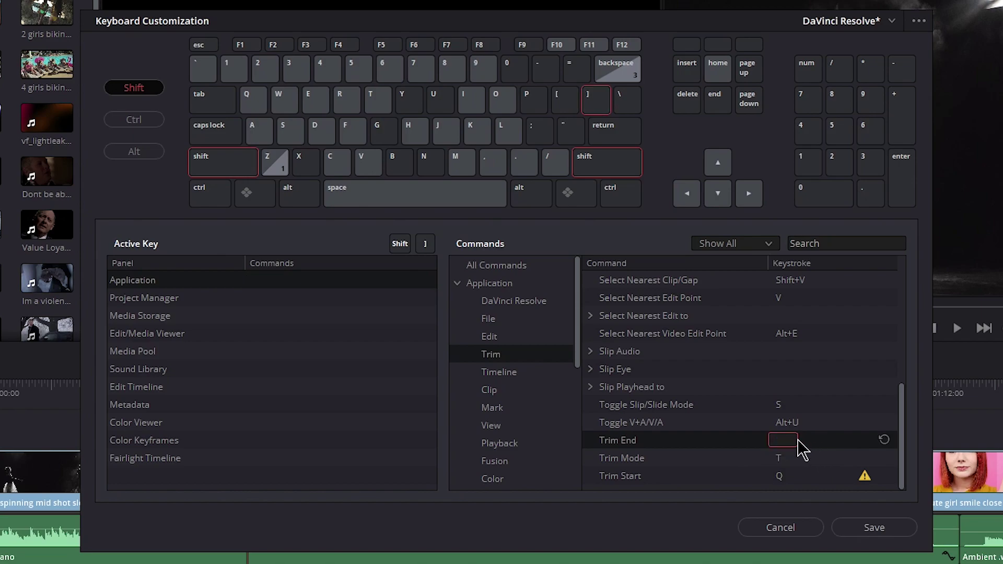
{"action": "key", "text": "w"}
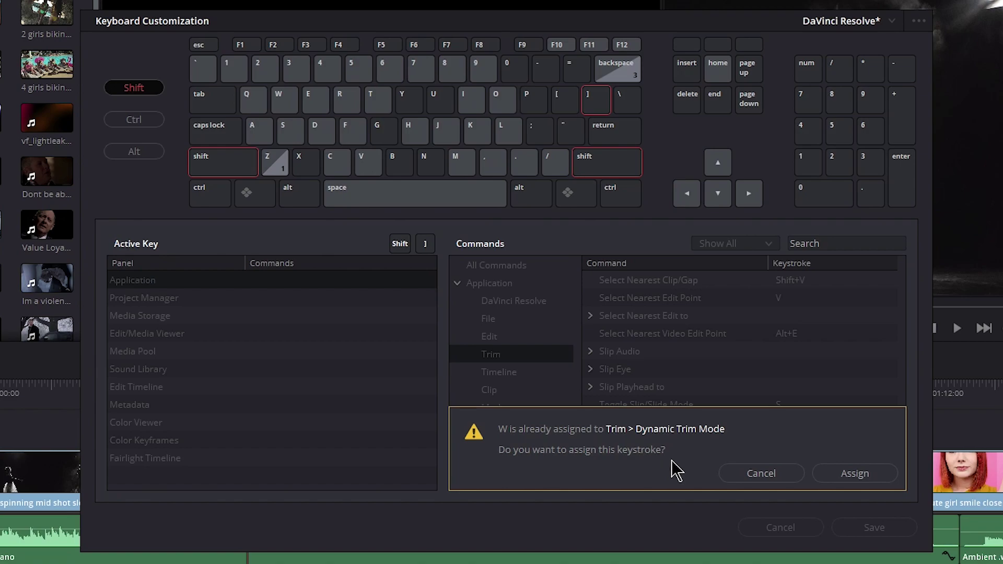
{"action": "left_click", "coordinate": [756, 475]}
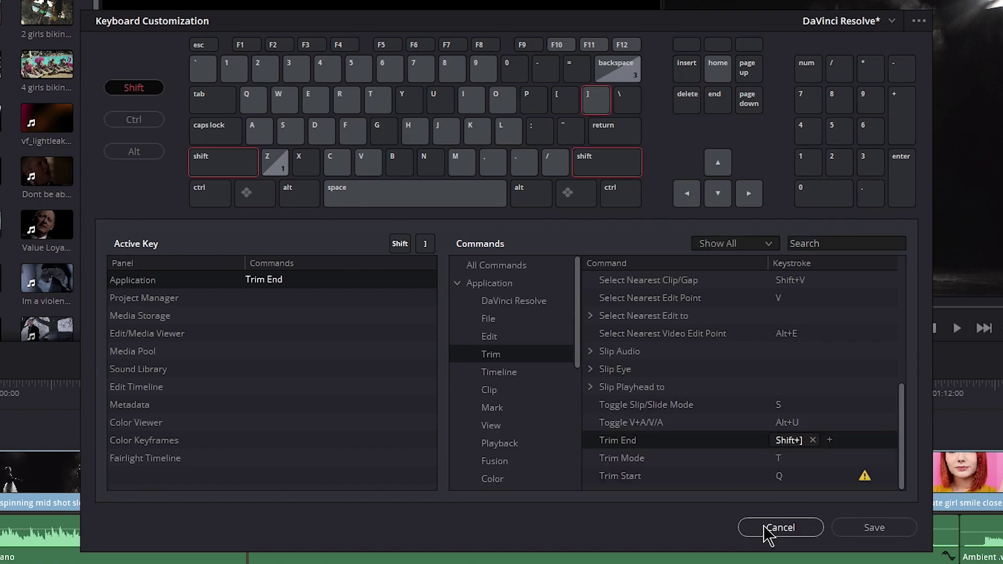
{"action": "left_click", "coordinate": [779, 528]}
{"action": "left_click", "coordinate": [650, 361]}
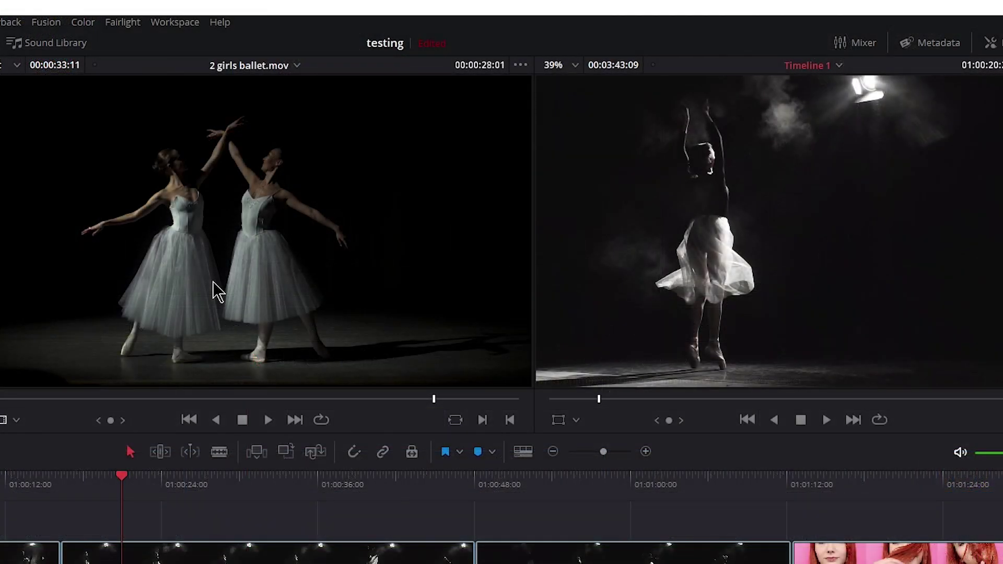
- Switch the active viewer between the source viewer and the timeline viewer
{"action": "left_click", "coordinate": [237, 287]}
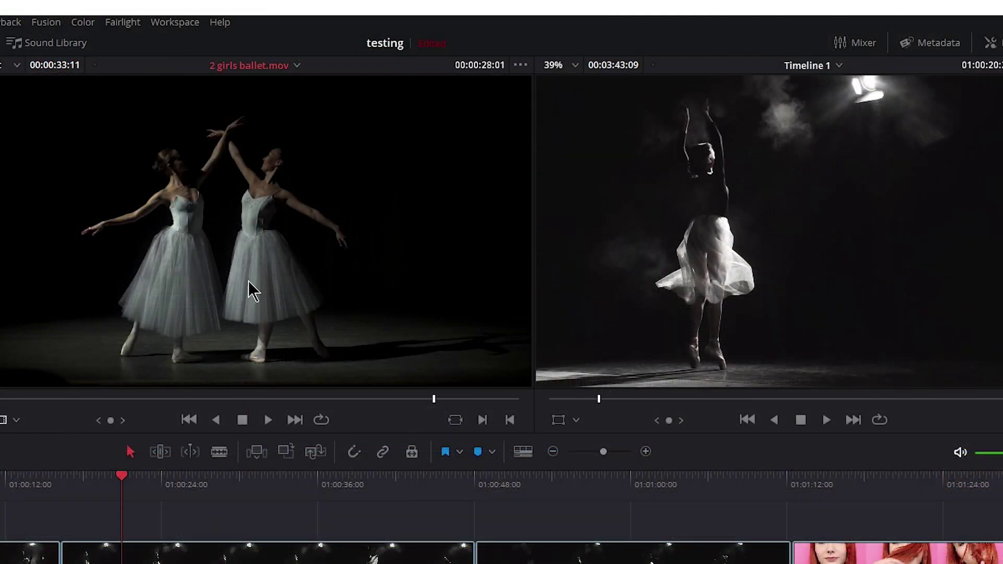
{"action": "left_click", "coordinate": [807, 94]}
{"action": "left_click", "coordinate": [320, 238]}
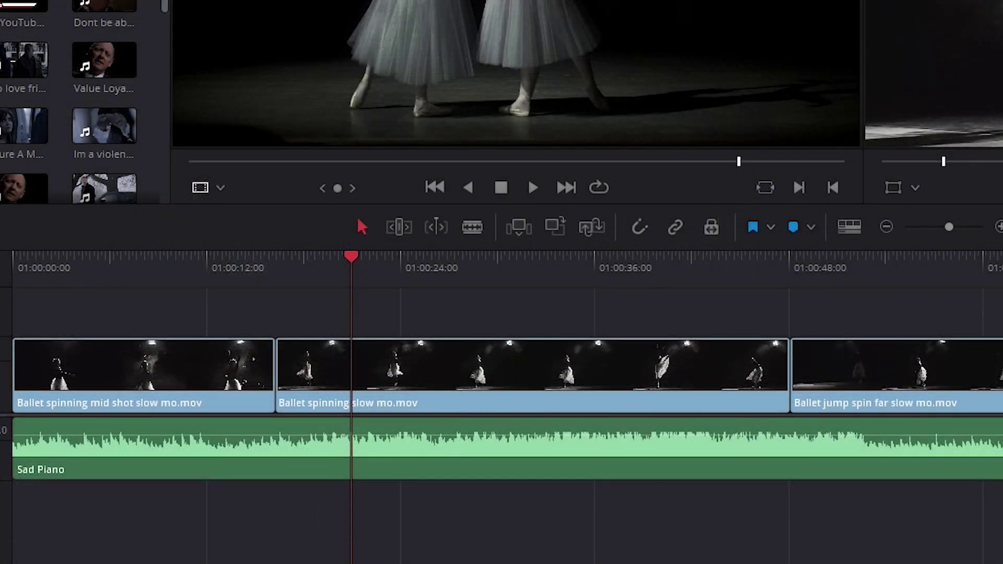
- Try Dynamic Trim Mode at the edit between the first two ballet clips and turn it off again
{"action": "key", "text": "w"}
{"action": "key", "text": "Up"}
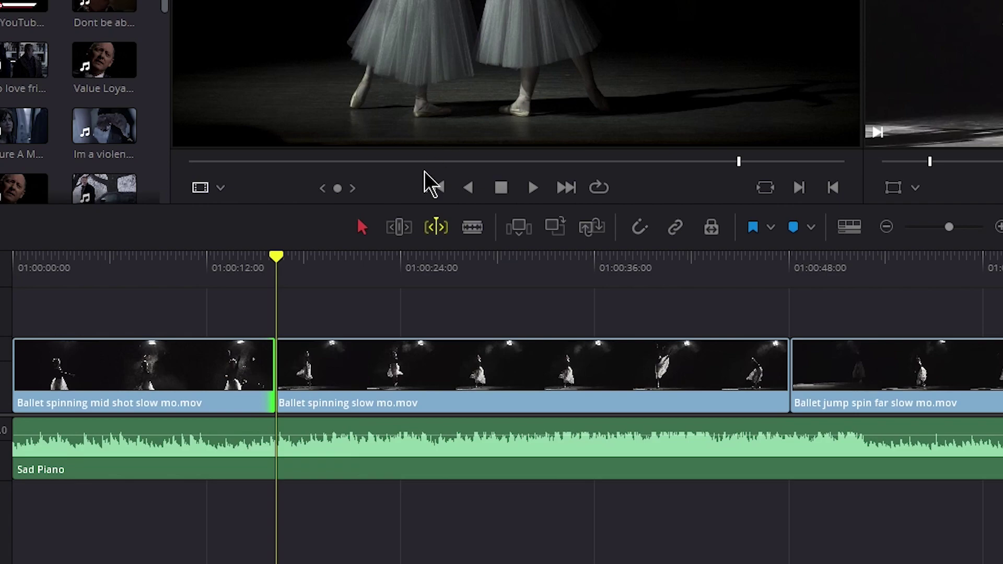
{"action": "left_click", "coordinate": [437, 230]}
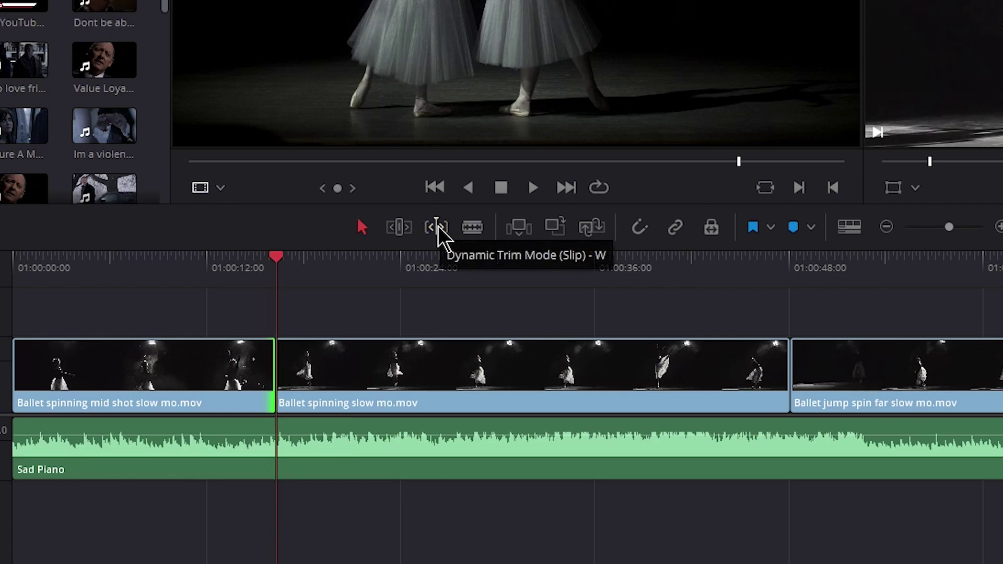
{"action": "left_click", "coordinate": [429, 232]}
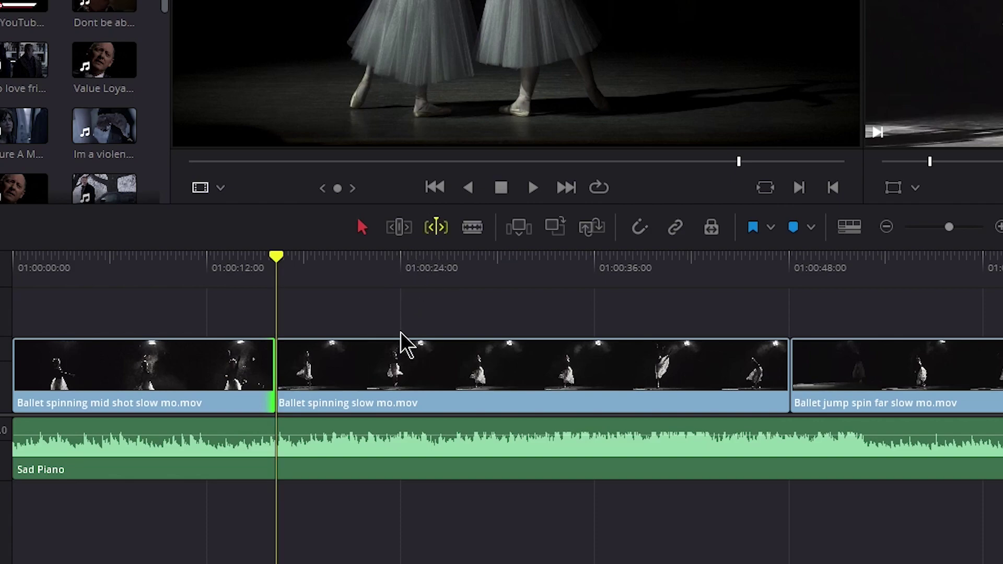
{"action": "key", "text": "w"}
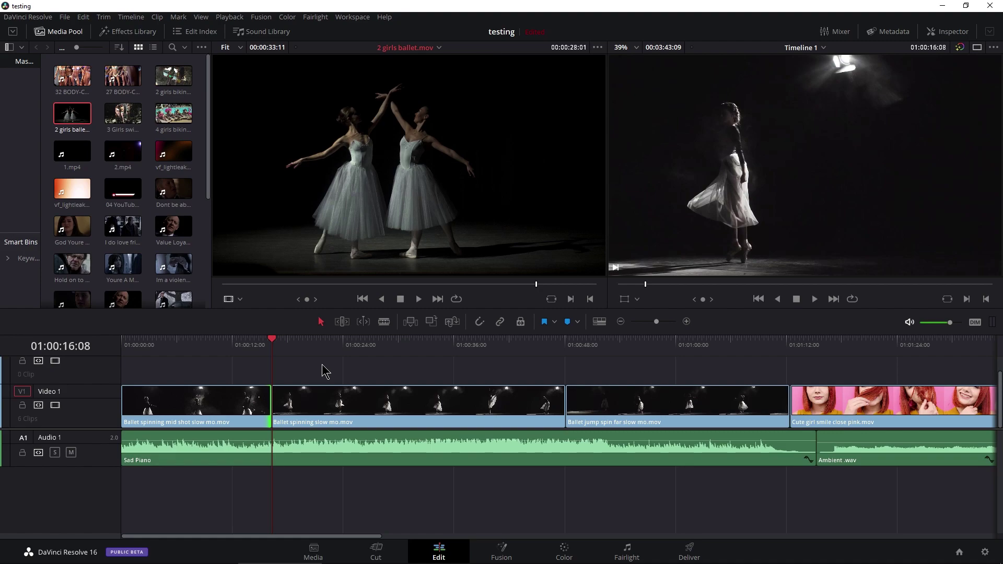
- In the keyboard customization, replace the Trim Start shortcut with Q, accepting the conflict with Source/Timeline Viewer
{"action": "left_click", "coordinate": [32, 17]}
{"action": "left_click", "coordinate": [44, 43]}
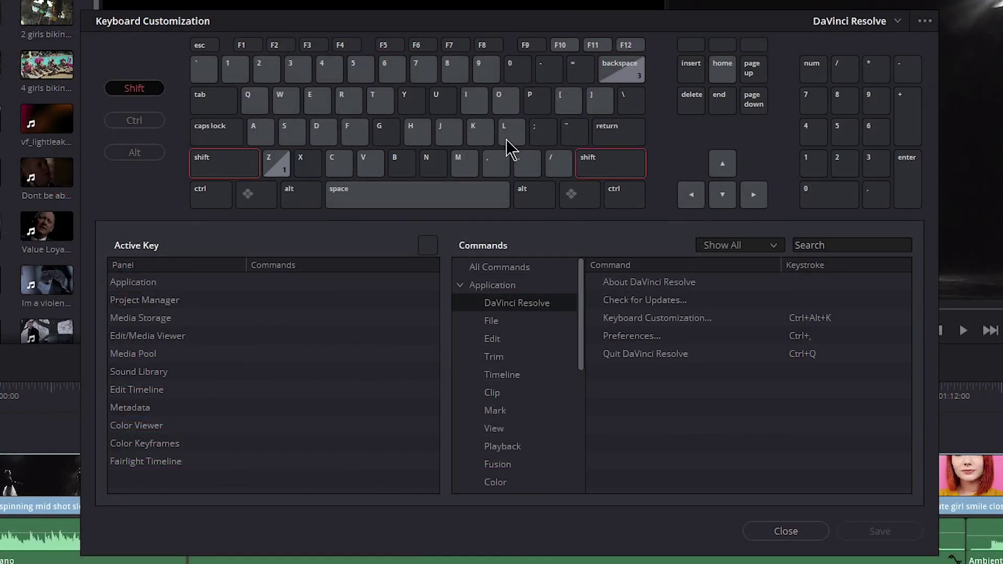
{"action": "left_click", "coordinate": [566, 102]}
{"action": "left_click", "coordinate": [261, 282]}
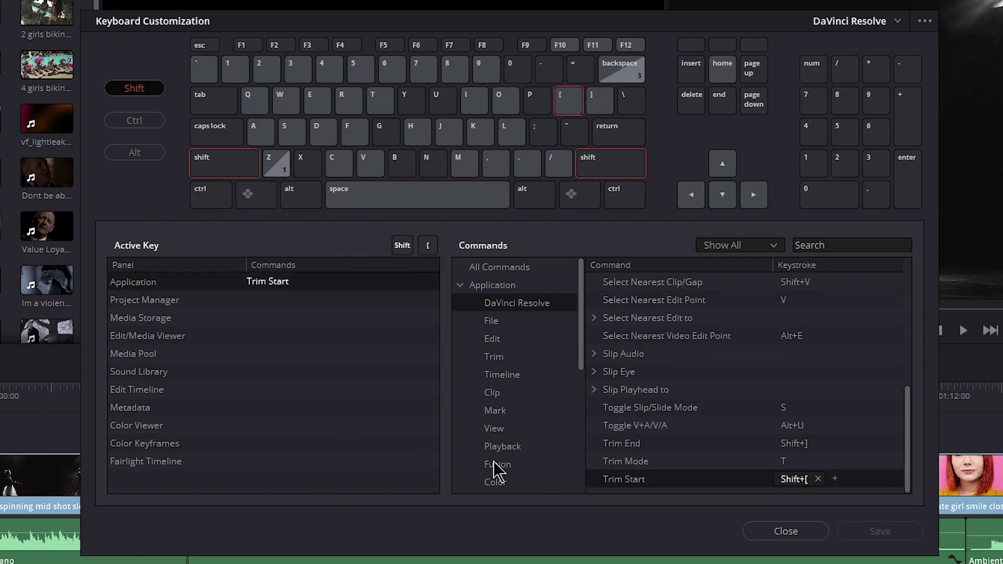
{"action": "left_click", "coordinate": [818, 479]}
{"action": "key", "text": "q"}
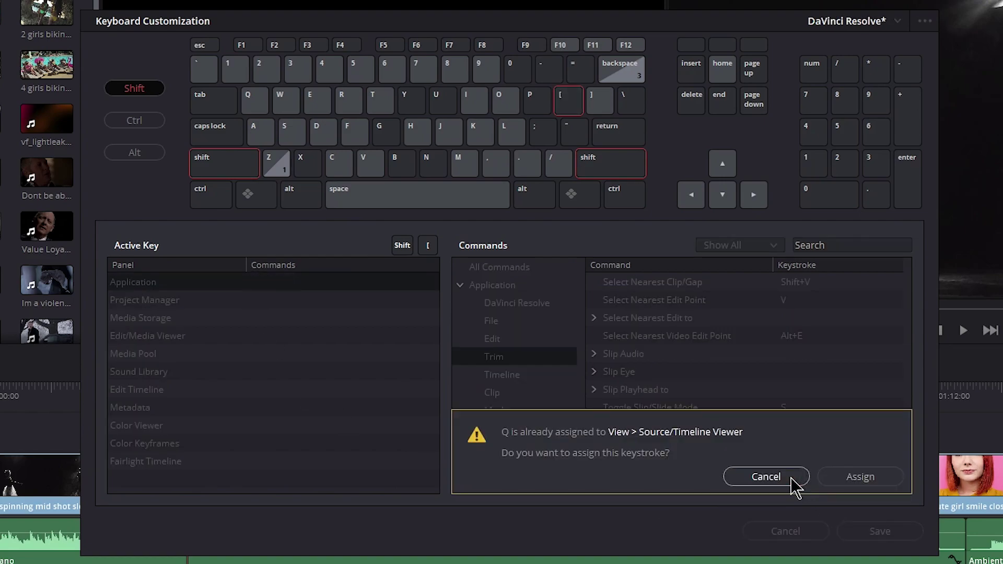
{"action": "left_click", "coordinate": [853, 477]}
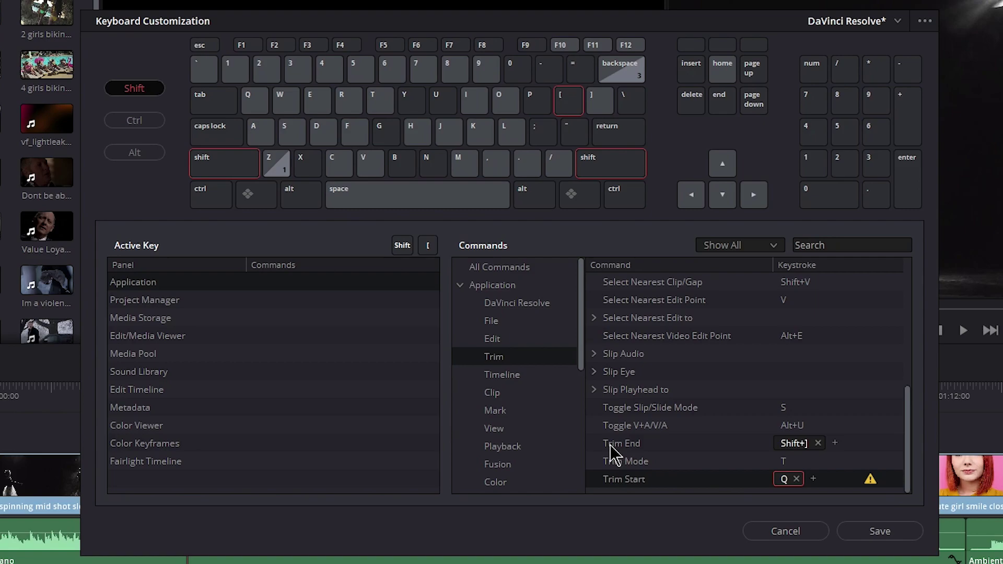
- Replace the Trim End shortcut with W, accepting the conflict with Dynamic Trim Mode
{"action": "left_click", "coordinate": [634, 445]}
{"action": "left_click", "coordinate": [818, 443]}
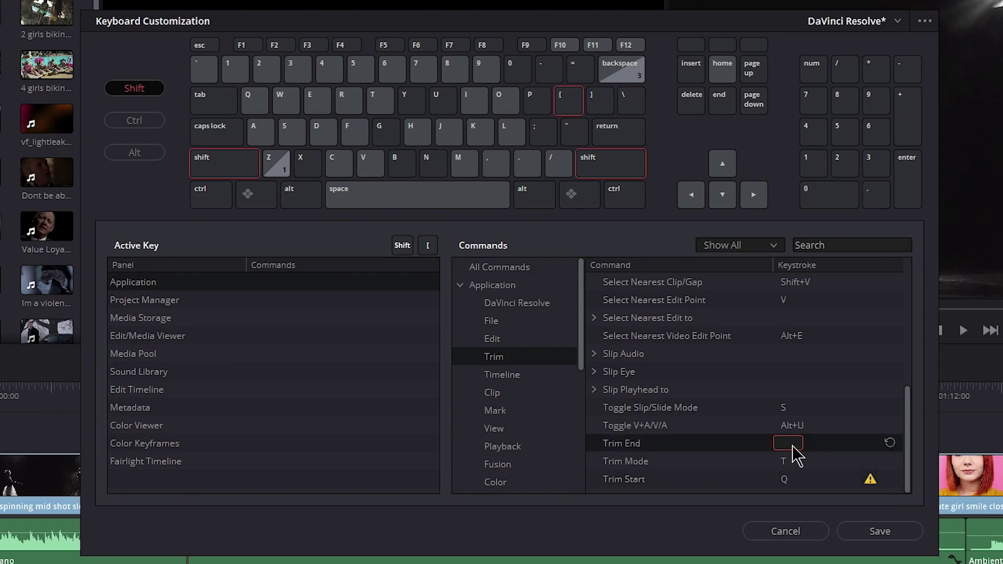
{"action": "key", "text": "w"}
{"action": "left_click", "coordinate": [851, 474]}
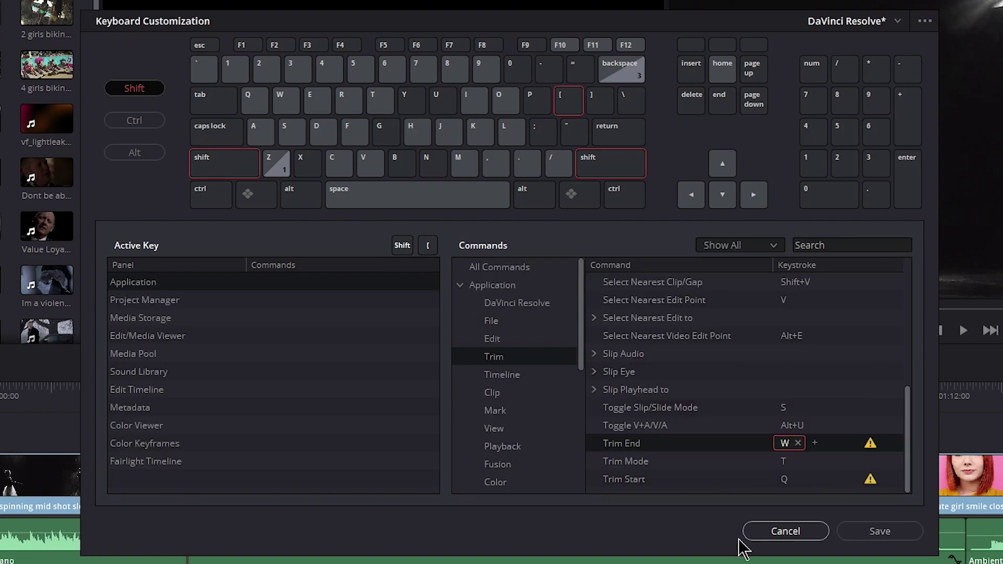
- Look up the commands assigned to Q without modifiers and remove Q from Source/Timeline Viewer
{"action": "left_click", "coordinate": [240, 165]}
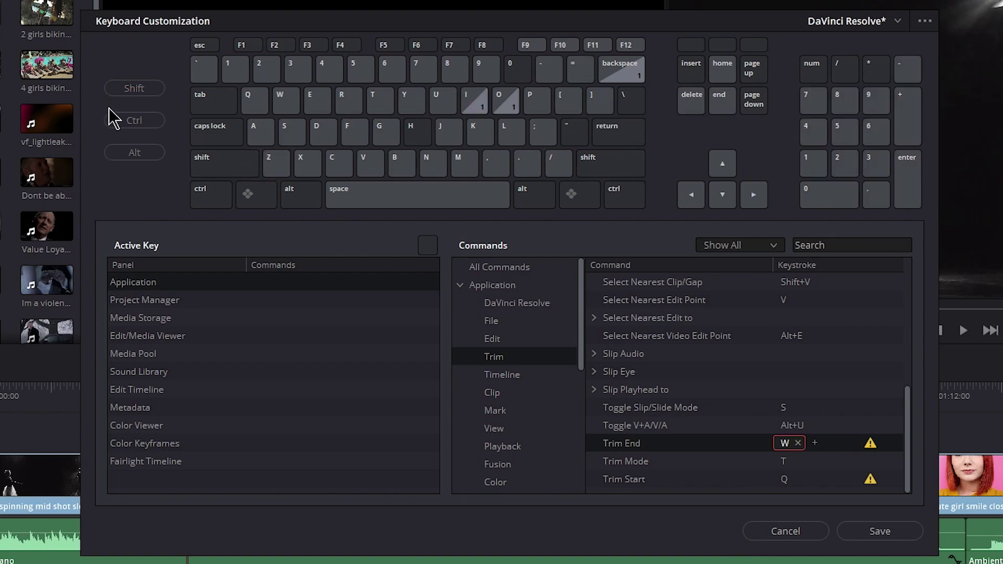
{"action": "left_click", "coordinate": [253, 105]}
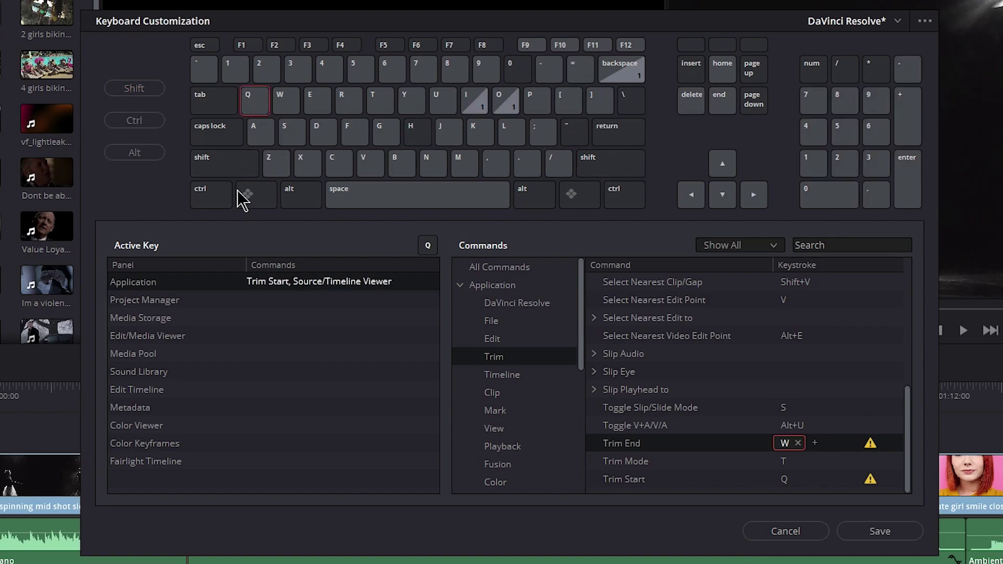
{"action": "left_click", "coordinate": [338, 292]}
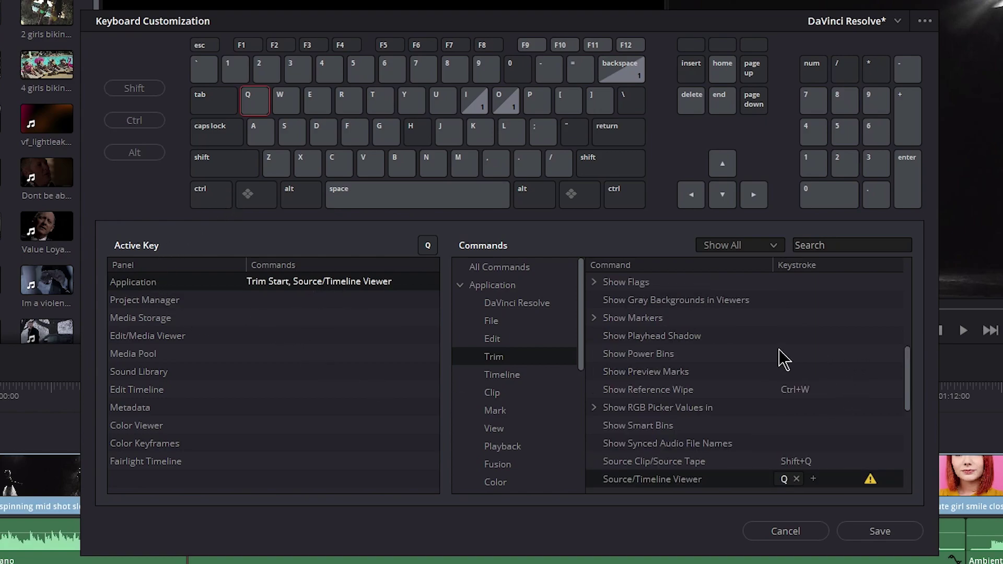
{"action": "scroll", "coordinate": [778, 355], "scroll_direction": "down", "scroll_amount": 1}
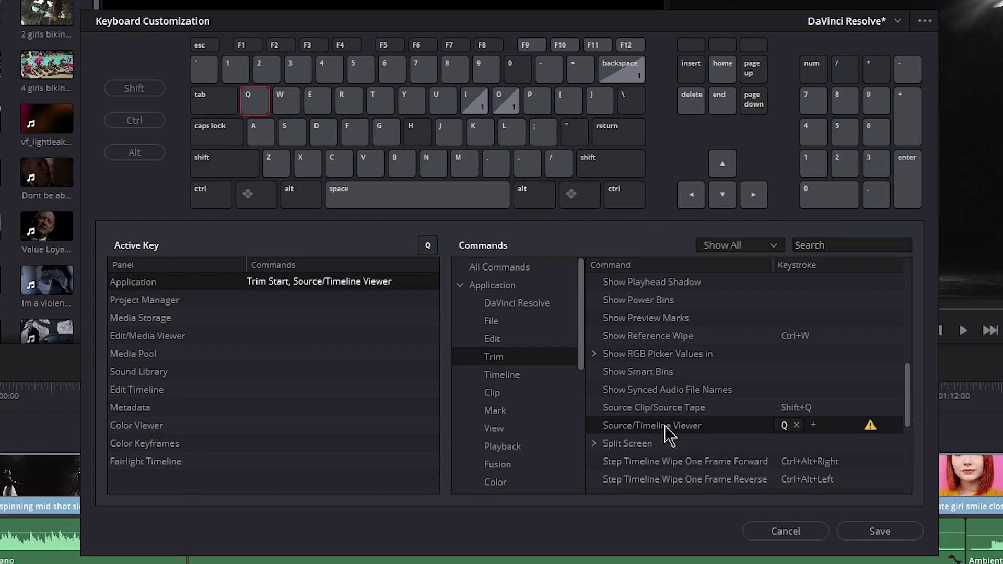
{"action": "left_click", "coordinate": [796, 426]}
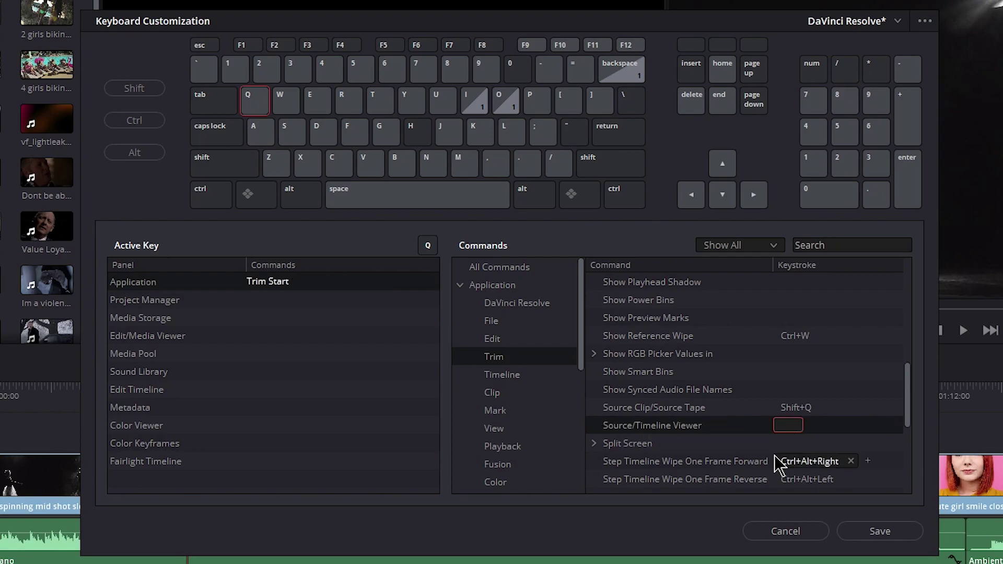
- Look up the commands assigned to W and remove W from Dynamic Trim Mode
{"action": "left_click", "coordinate": [294, 111]}
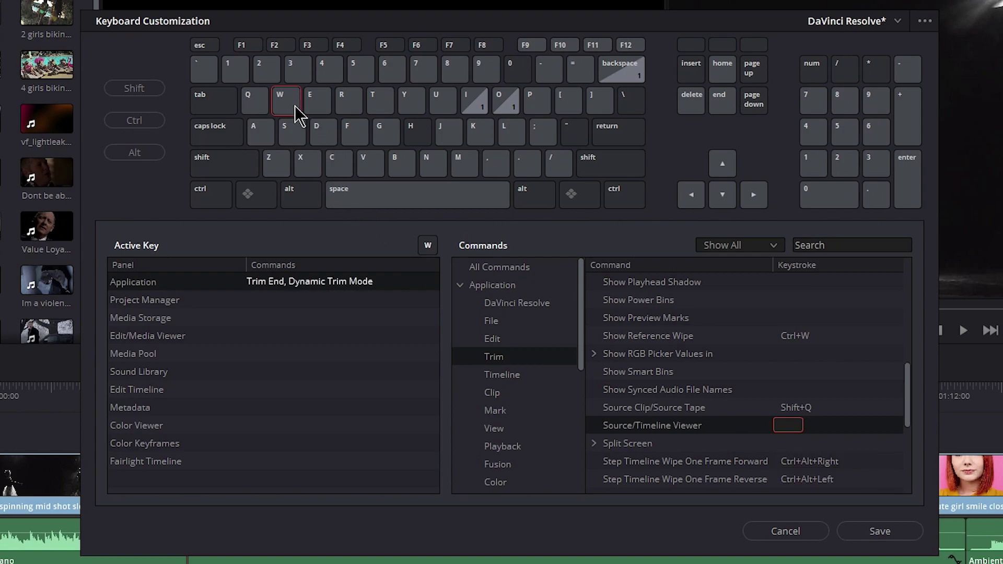
{"action": "left_click", "coordinate": [279, 285]}
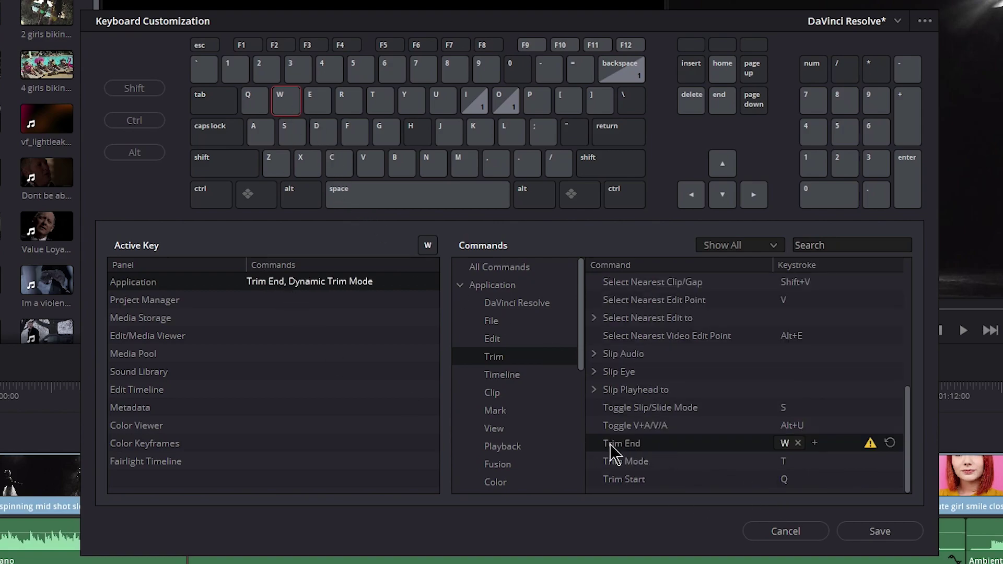
{"action": "scroll", "coordinate": [718, 384], "scroll_direction": "up", "scroll_amount": 1}
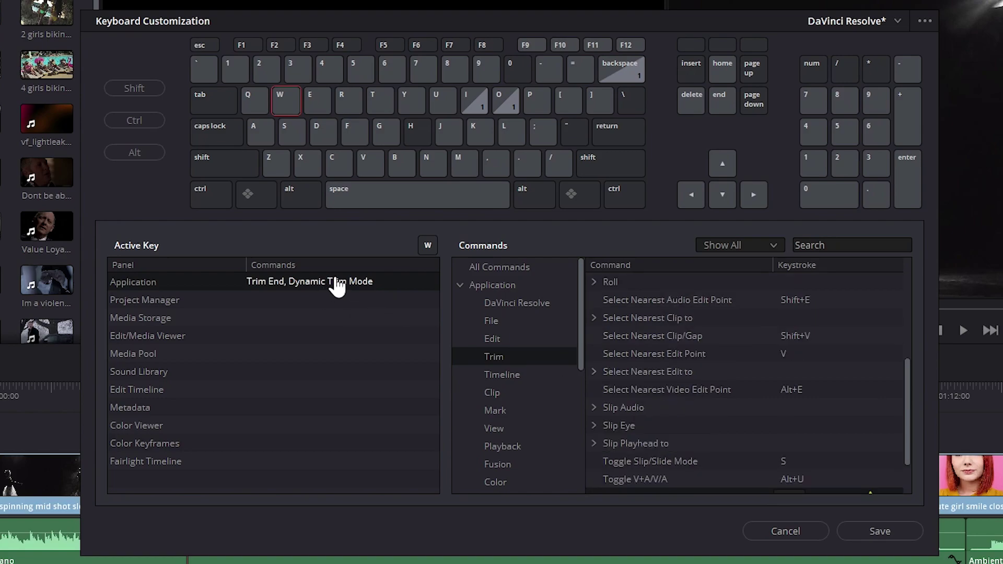
{"action": "left_click", "coordinate": [337, 287]}
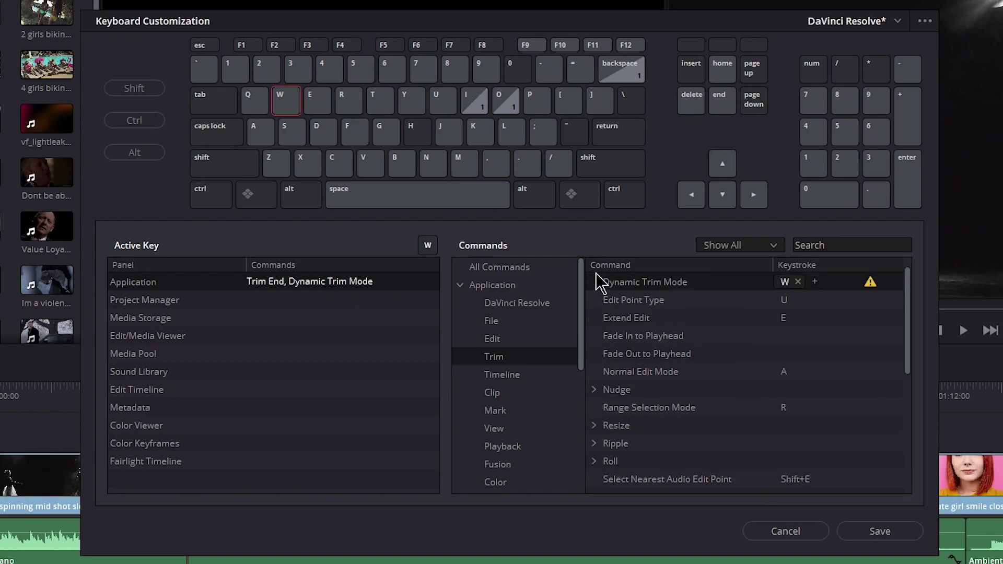
{"action": "left_click", "coordinate": [798, 282]}
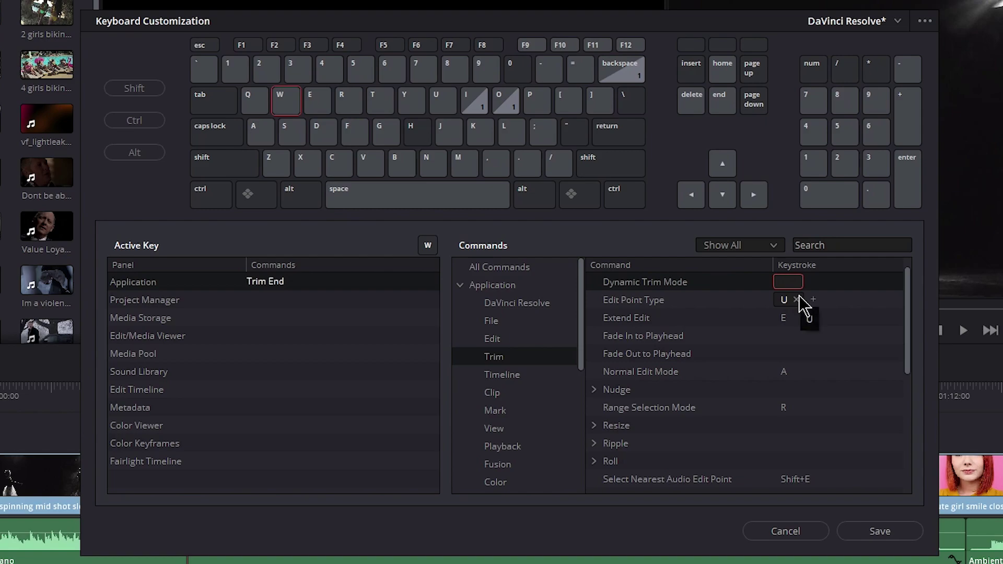
- Start saving the shortcuts as a preset named "My Keyboard", then abandon it and close the keyboard customization without saving
{"action": "left_click", "coordinate": [891, 529]}
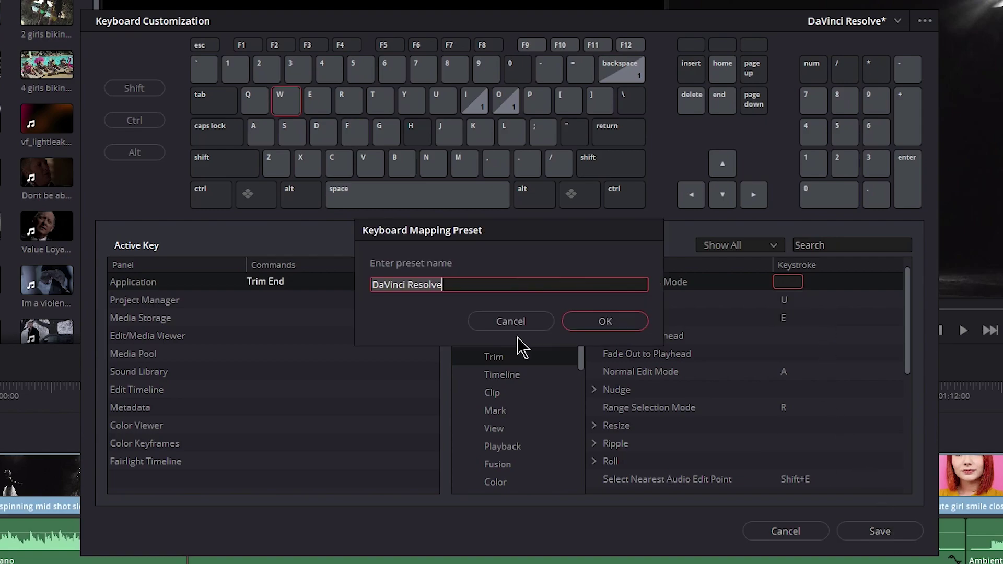
{"action": "key", "text": "ctrl+a"}
{"action": "type", "text": "My"}
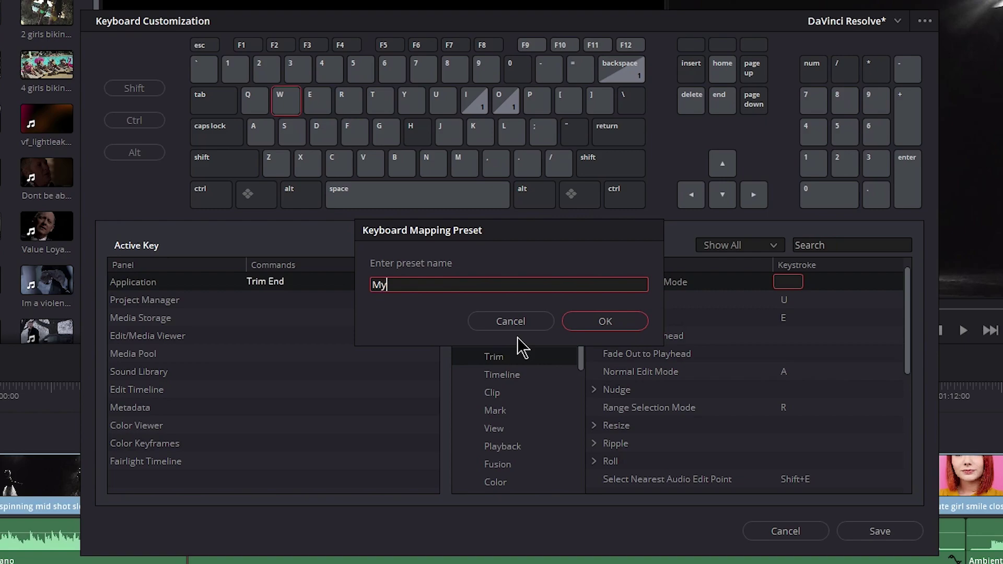
{"action": "type", "text": " Keyboard"}
{"action": "left_click", "coordinate": [602, 320]}
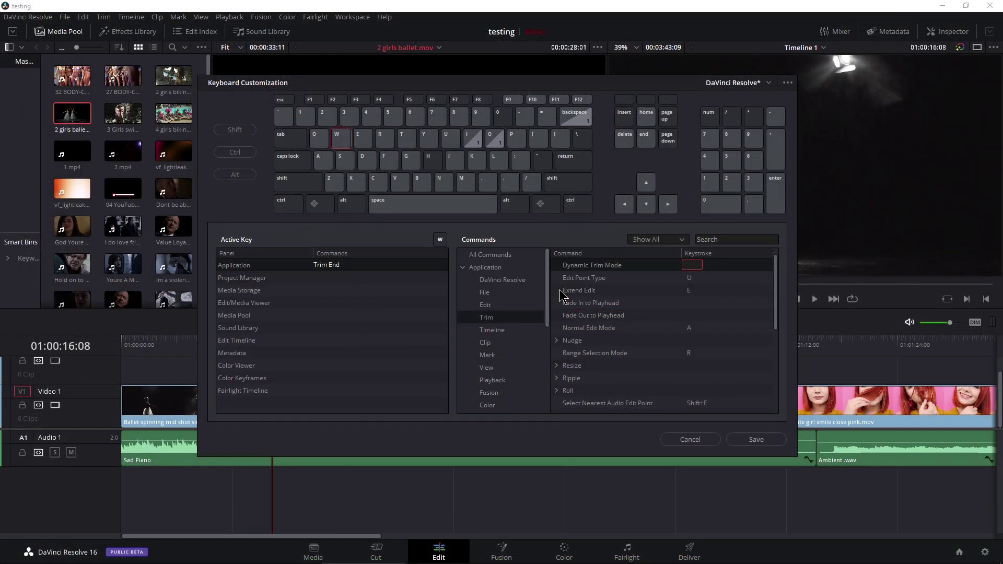
{"action": "left_click", "coordinate": [693, 440]}
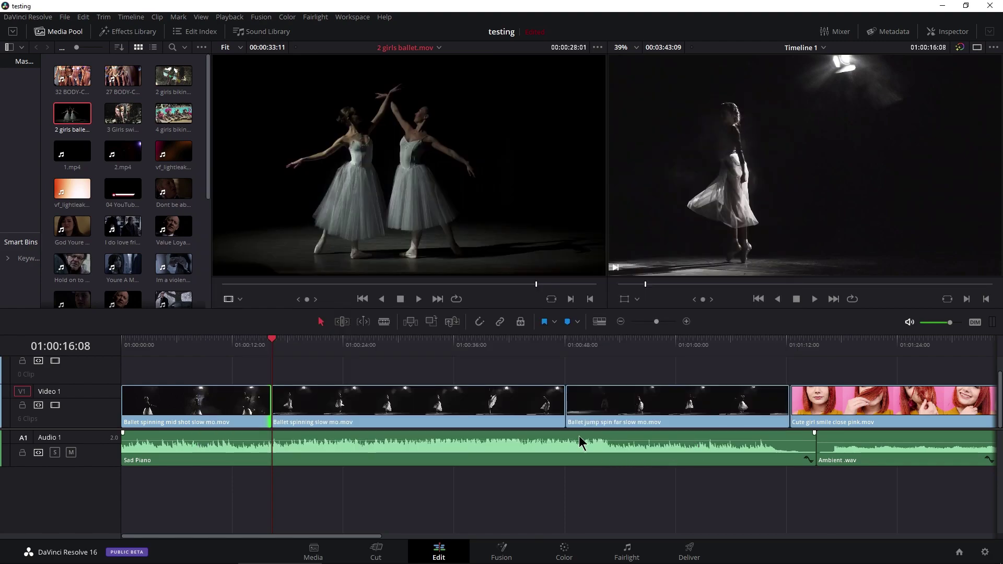
- Place the playhead at 01:00:21:19 inside the Ballet spinning slow mo clip and leave every timeline clip unselected
{"action": "left_click", "coordinate": [284, 345]}
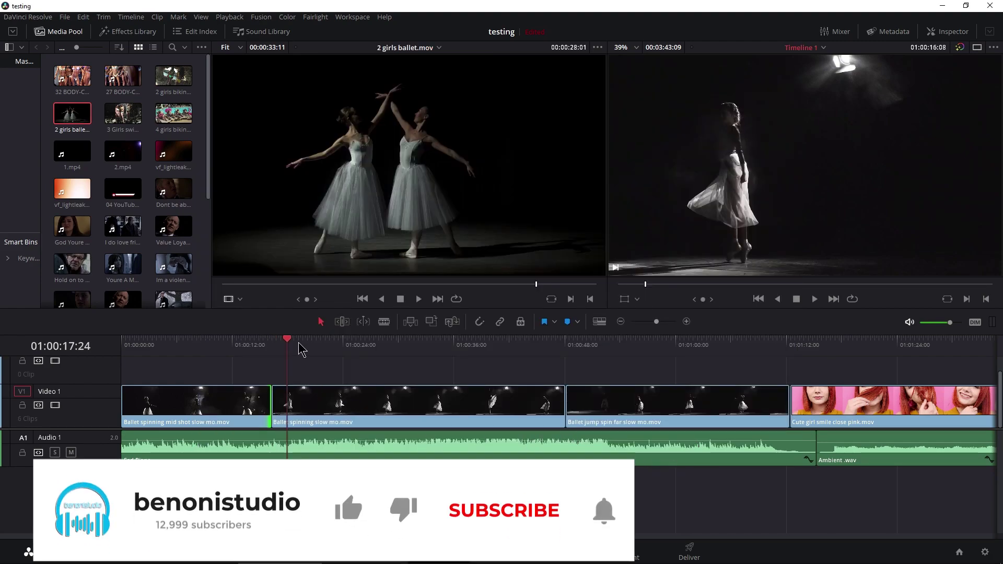
{"action": "left_click", "coordinate": [325, 343]}
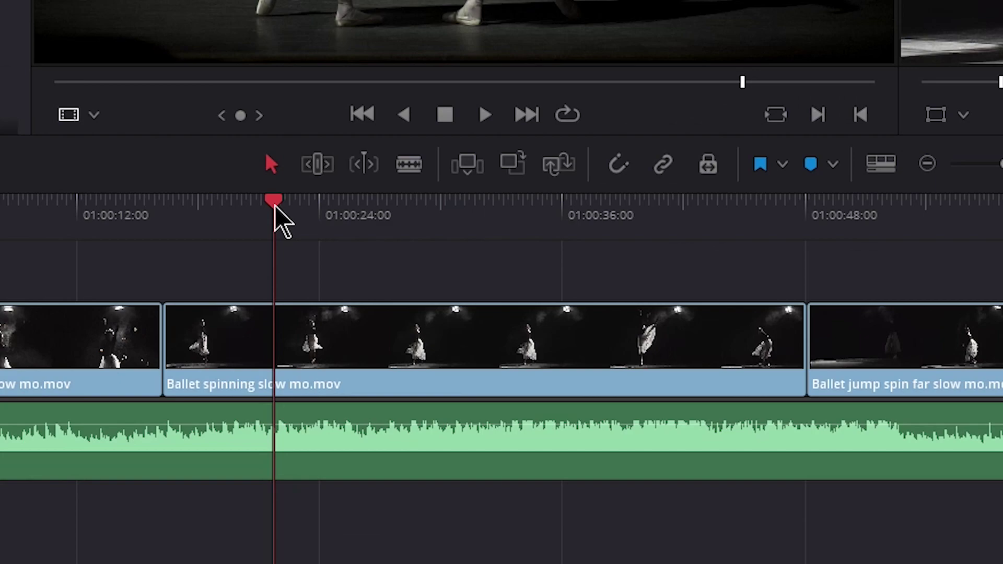
{"action": "left_click", "coordinate": [308, 373]}
{"action": "left_click", "coordinate": [299, 443]}
{"action": "left_click", "coordinate": [335, 369]}
{"action": "left_click", "coordinate": [333, 273]}
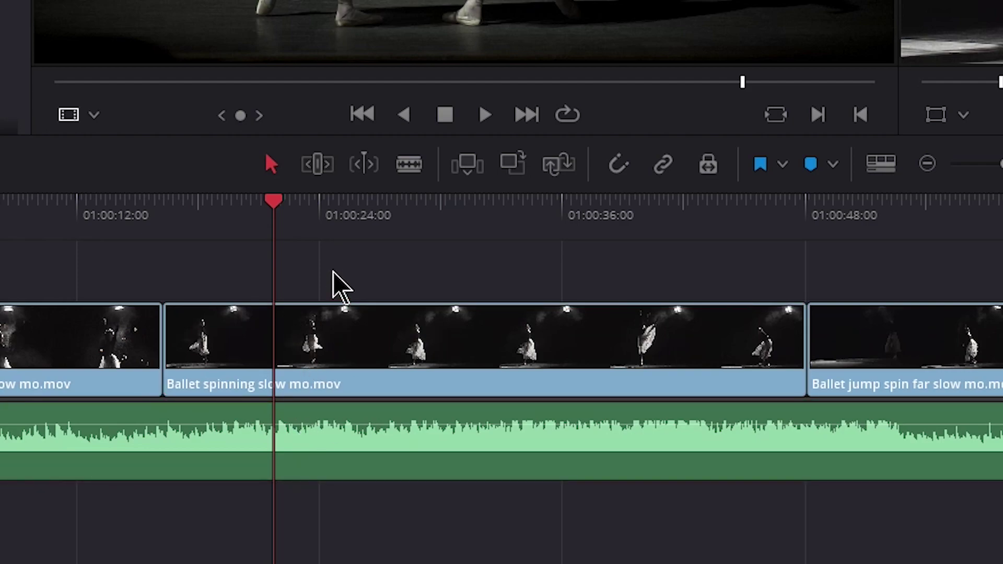
{"action": "left_click", "coordinate": [325, 335]}
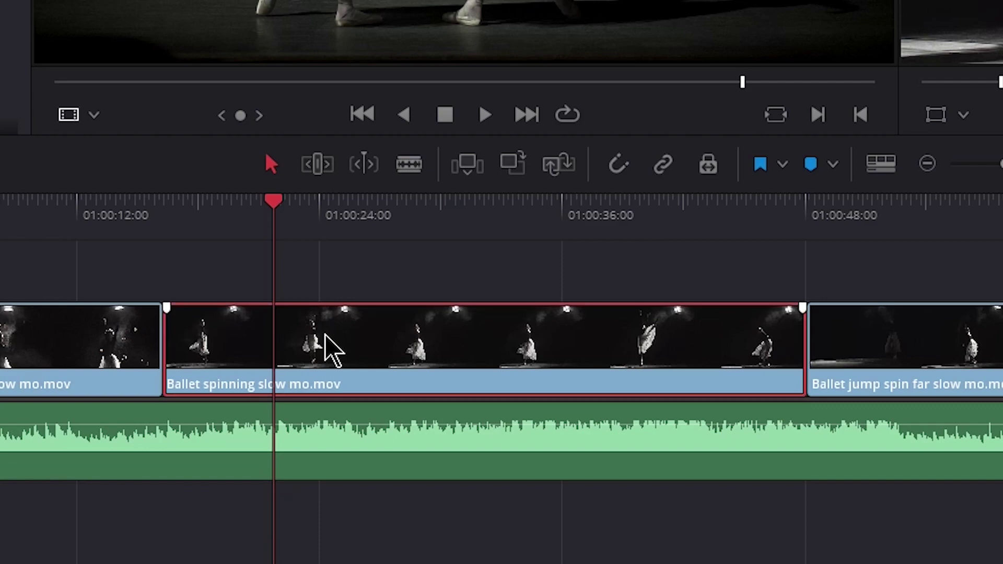
{"action": "left_click", "coordinate": [374, 267]}
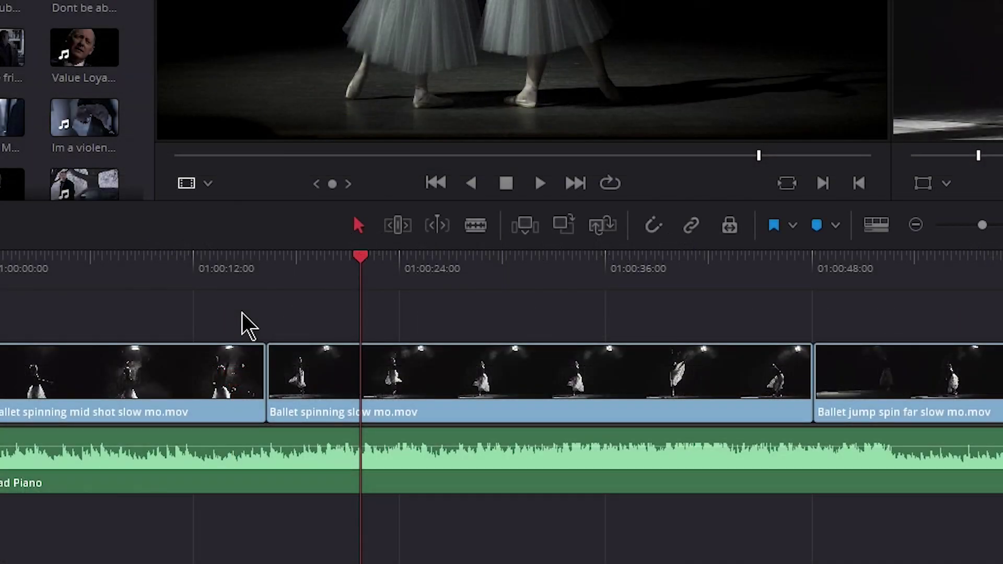
- Try Trim Start at the playhead in Selection Mode with no clip selected, and undo the trim
{"action": "key", "text": "shift+["}
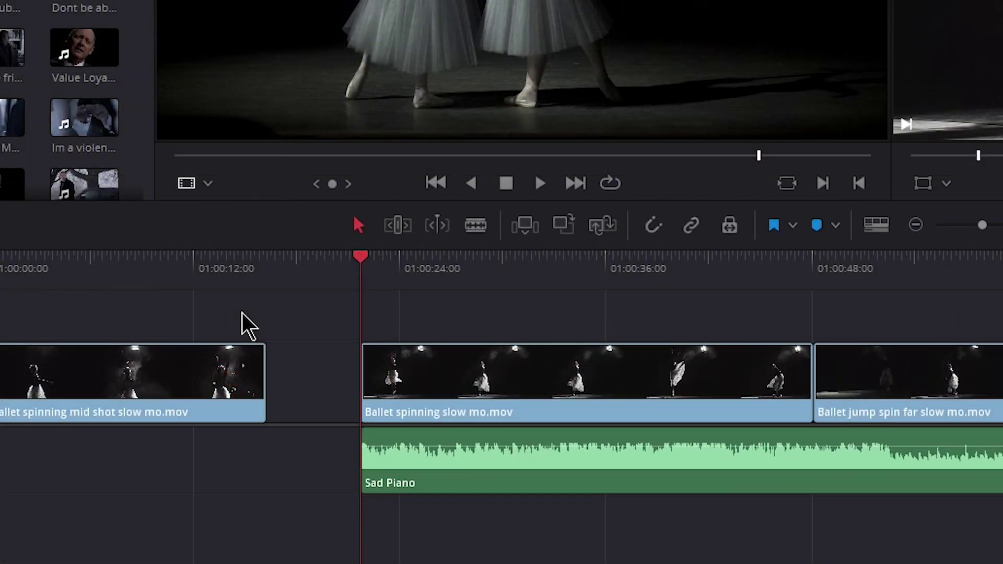
{"action": "key", "text": "ctrl+z"}
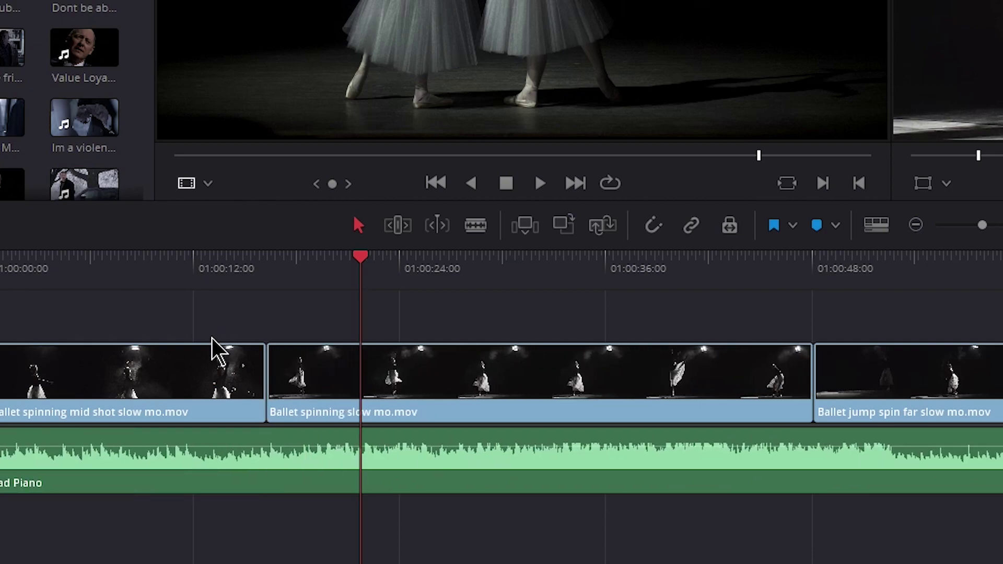
- Repeat Trim Start at the playhead with no clip selected and try deleting the gap before the Ballet spinning slow mo clip
{"action": "left_click", "coordinate": [324, 376]}
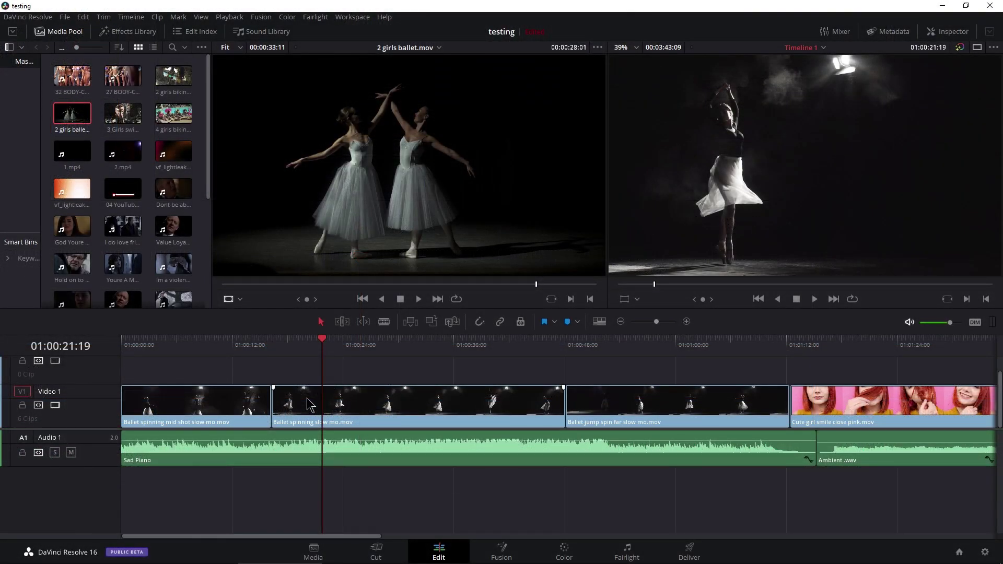
{"action": "key", "text": "shift+bracketleft"}
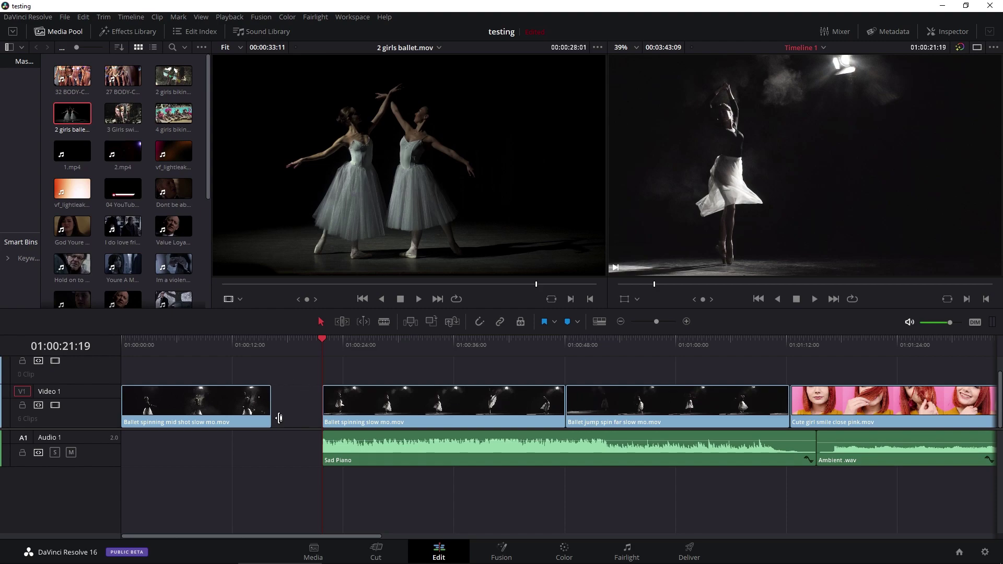
{"action": "left_click", "coordinate": [279, 418]}
{"action": "key", "text": "Delete"}
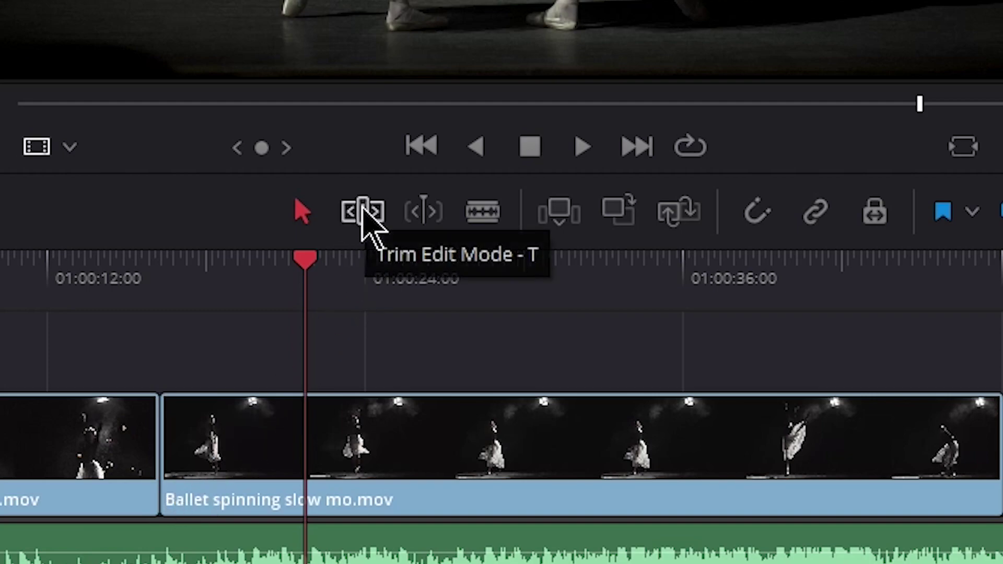
- In Trim Edit Mode, ripple trim the start of the unselected clips at the playhead, and undo the trim
{"action": "key", "text": "t"}
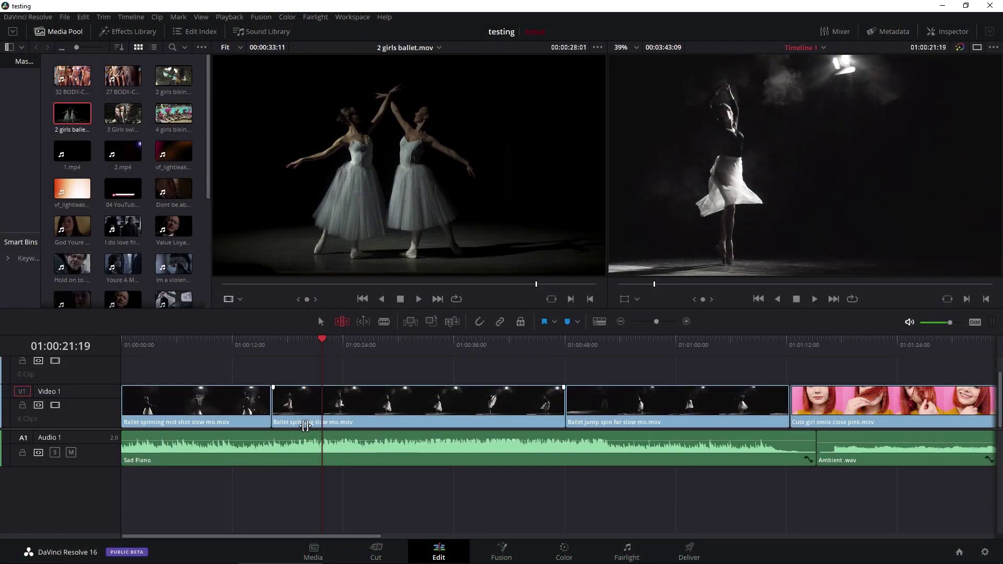
{"action": "key", "text": "ctrl+shift+["}
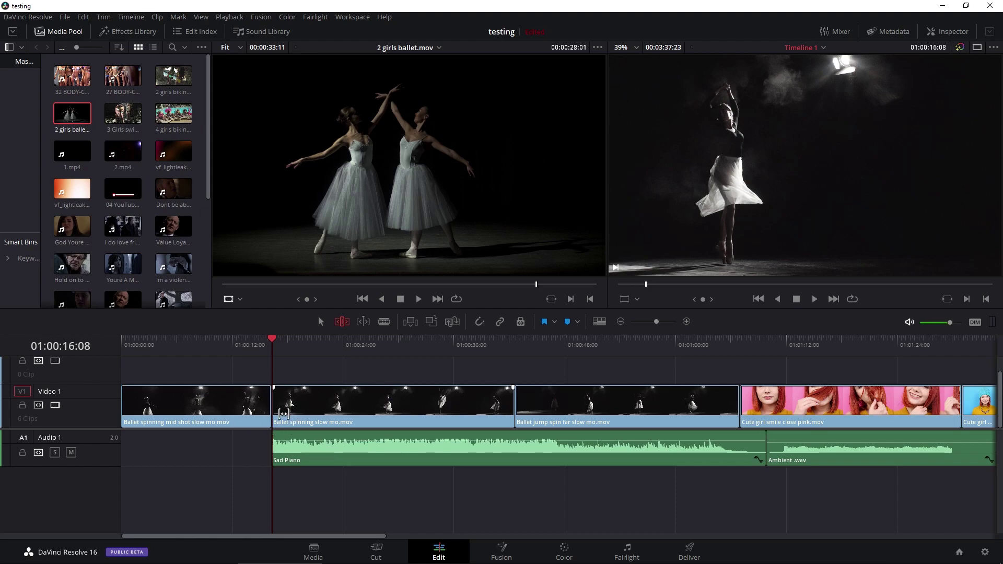
{"action": "key", "text": "ctrl+z"}
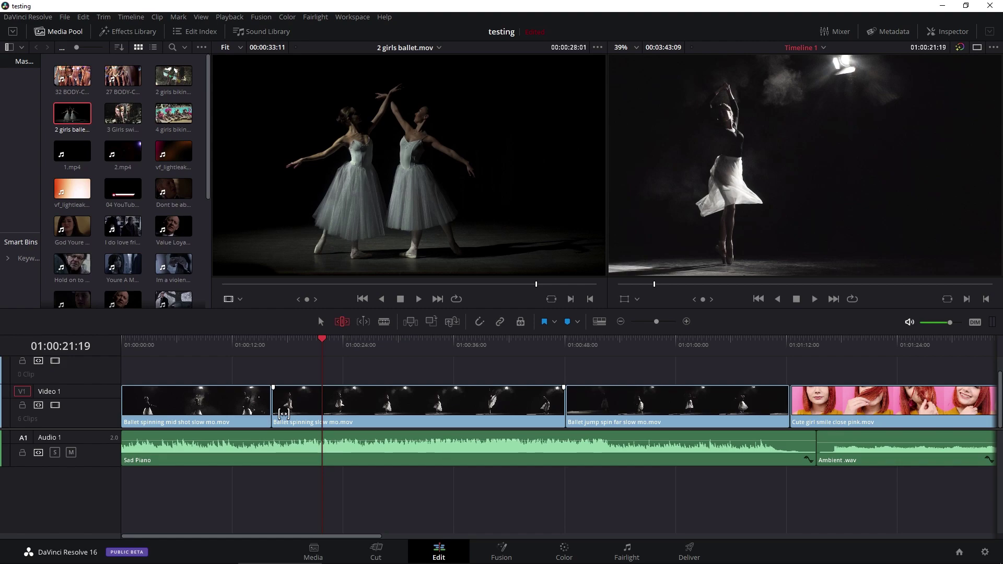
- In Selection Mode, select the Ballet spinning slow mo clip, trim only its start to the playhead, and undo the trim
{"action": "key", "text": "a"}
{"action": "left_click", "coordinate": [390, 415]}
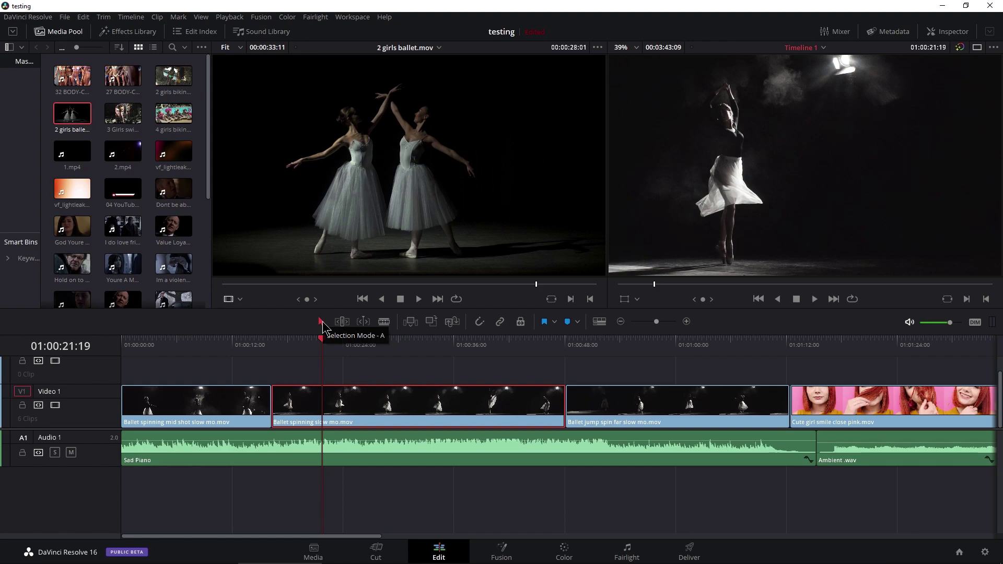
{"action": "key", "text": "t"}
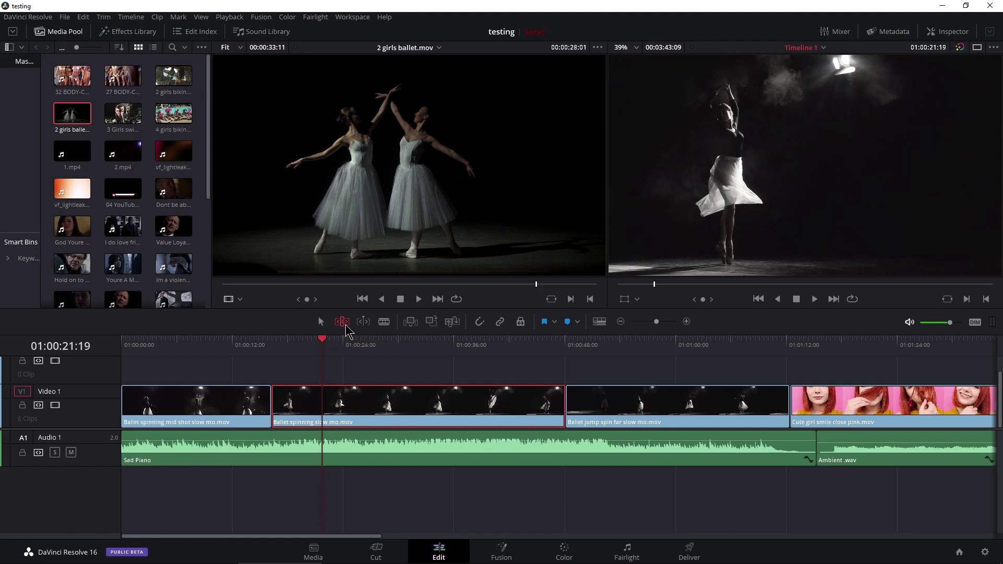
{"action": "left_click", "coordinate": [320, 321]}
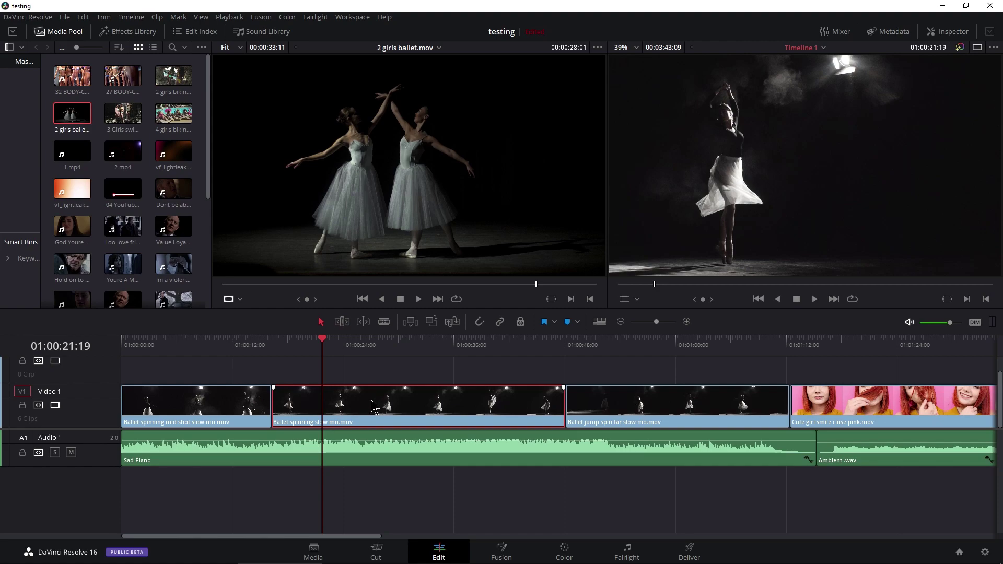
{"action": "key", "text": "shift+bracketleft"}
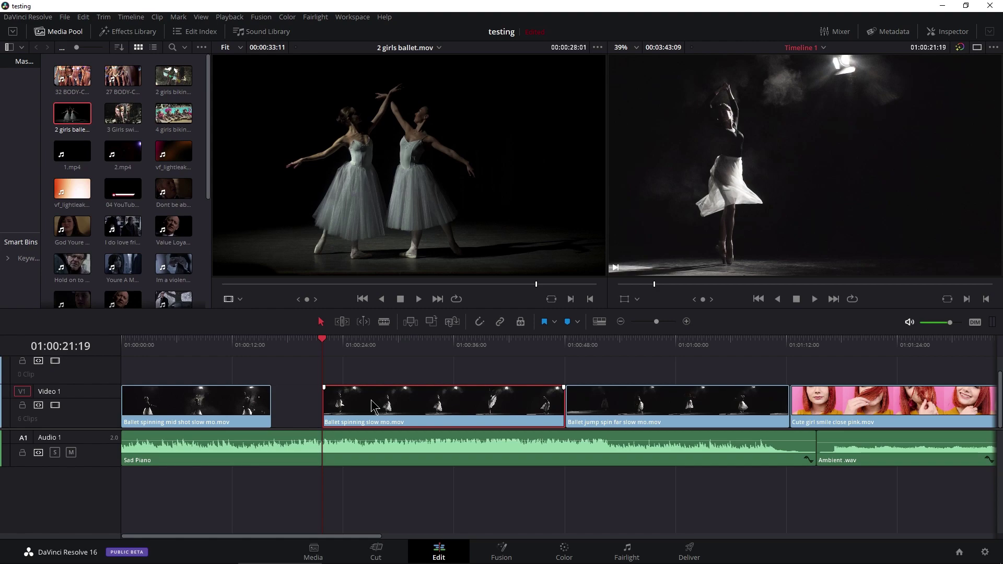
{"action": "key", "text": "ctrl+z"}
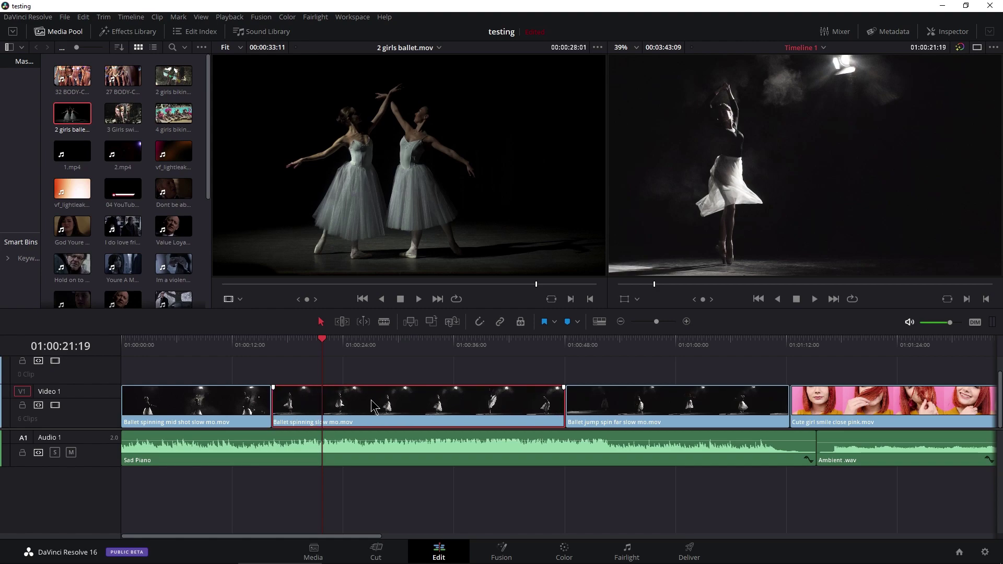
- In Trim Edit Mode, ripple trim the start of the selected Ballet spinning slow mo clip to the playhead, and undo the trim
{"action": "left_click", "coordinate": [342, 321]}
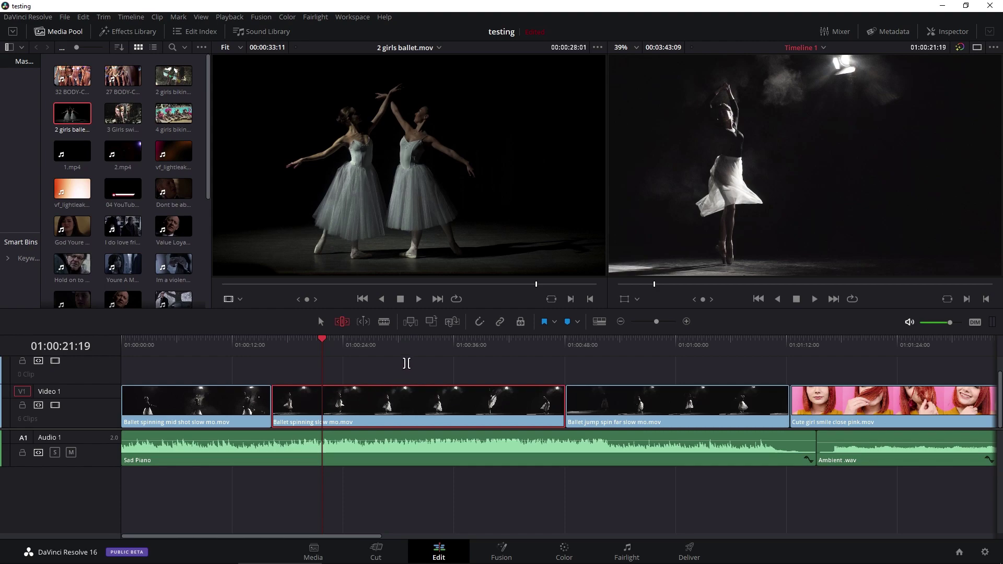
{"action": "key", "text": "ctrl+shift+["}
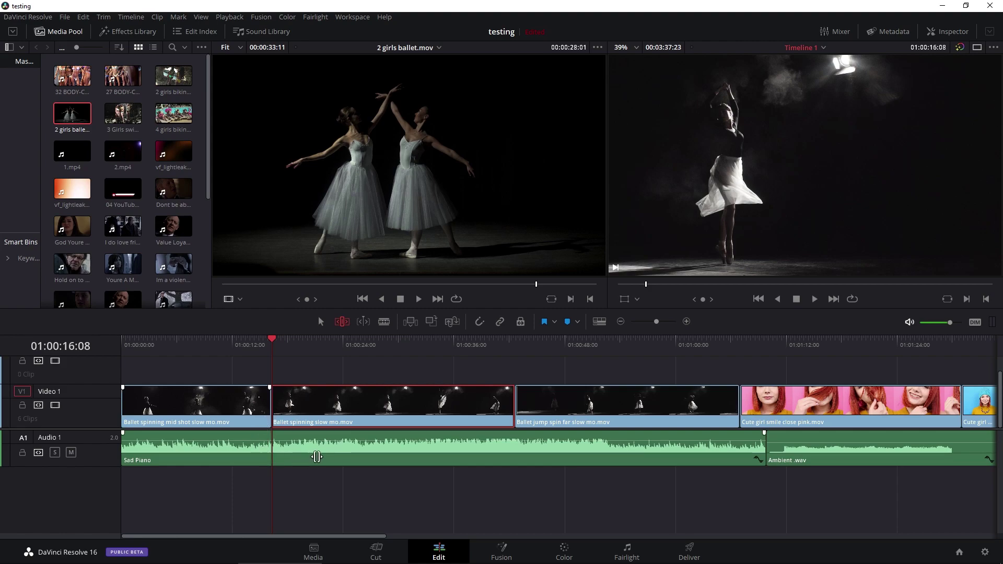
{"action": "key", "text": "ctrl+z"}
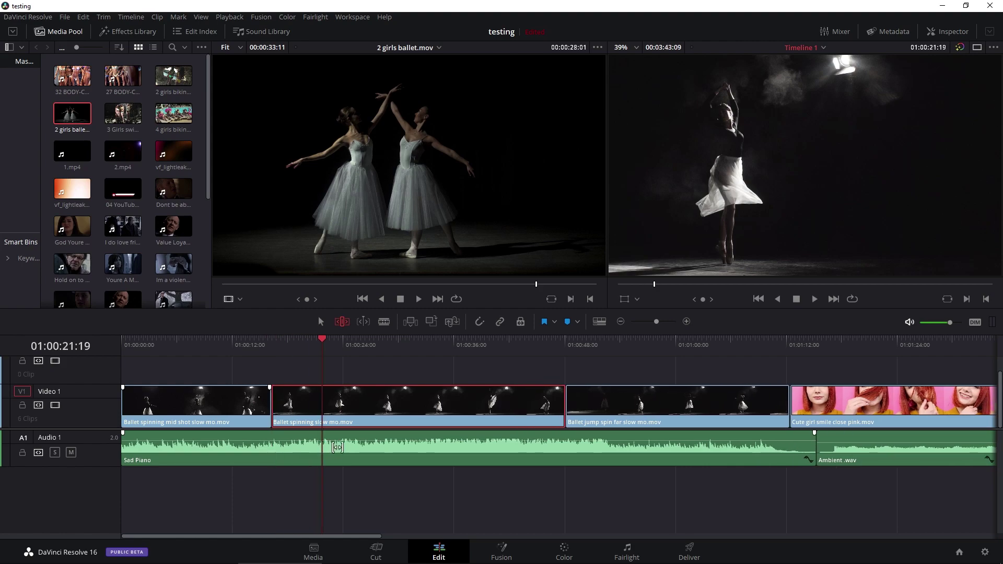
- With only Ballet spinning slow mo and Sad Piano selected, trim their ends at 01:00:32:00 in Trim Edit Mode, and undo the trim
{"action": "key", "text": "ctrl+a"}
{"action": "left_click", "coordinate": [416, 356]}
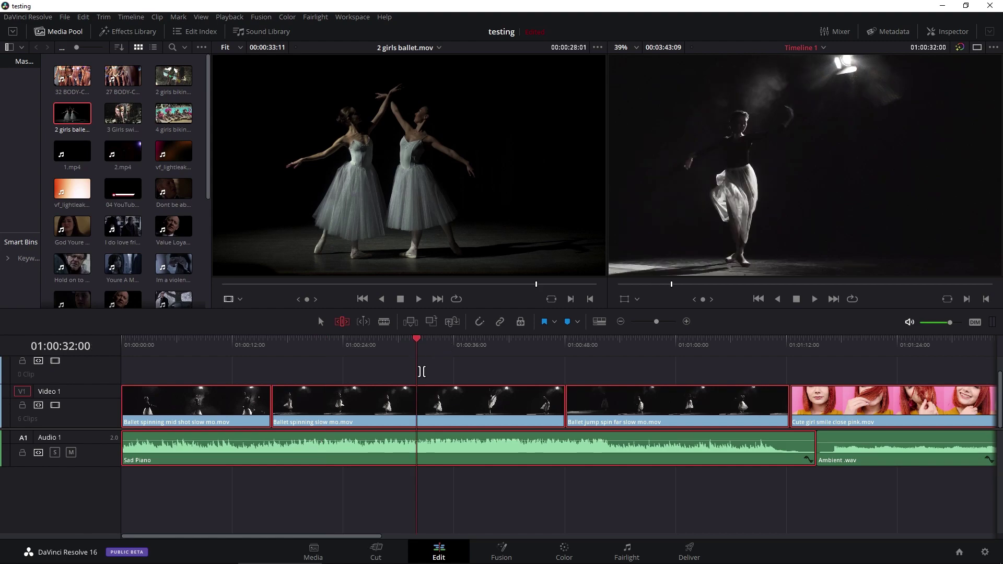
{"action": "left_click", "coordinate": [311, 365]}
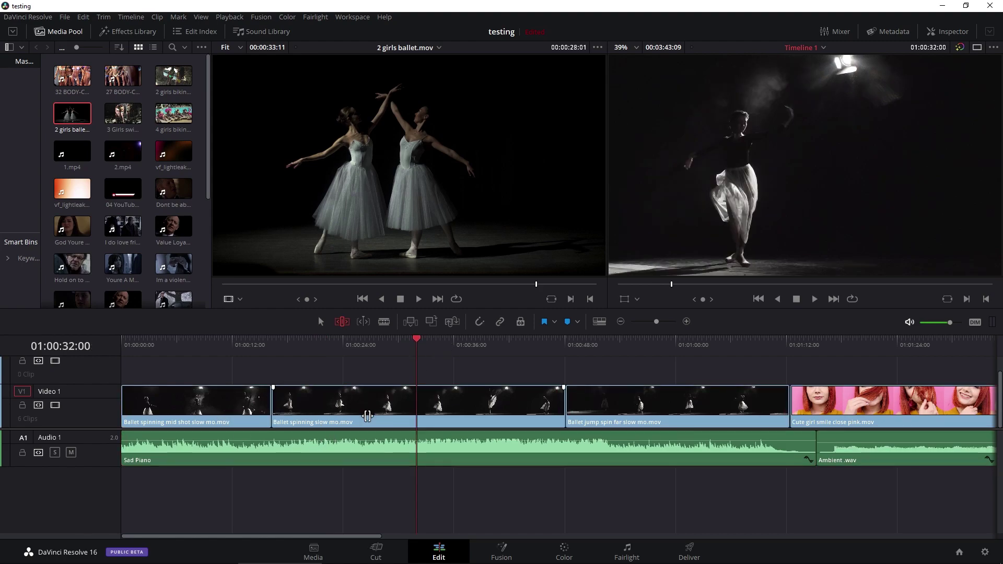
{"action": "left_click", "coordinate": [367, 416]}
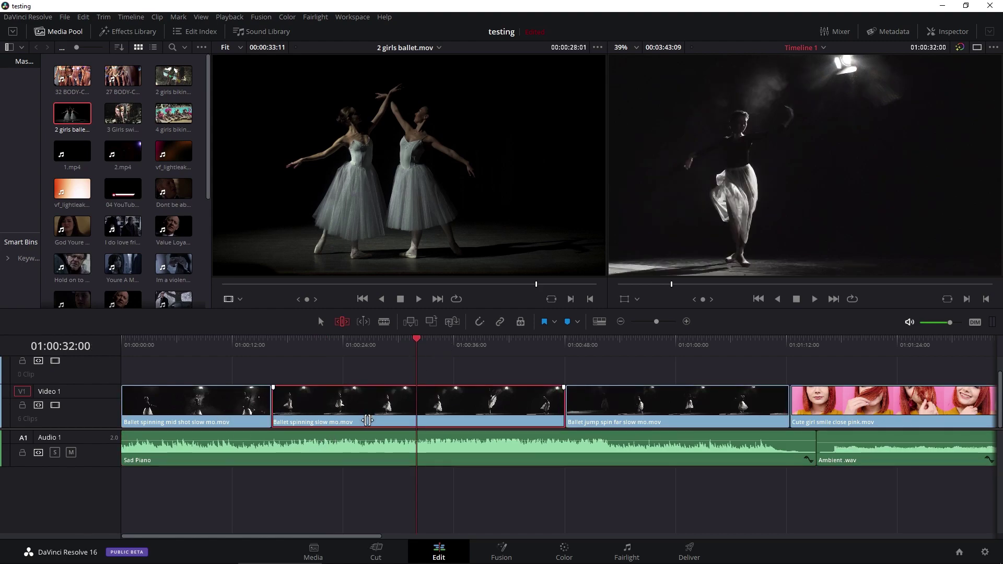
{"action": "left_click", "coordinate": [370, 450], "text": "ctrl"}
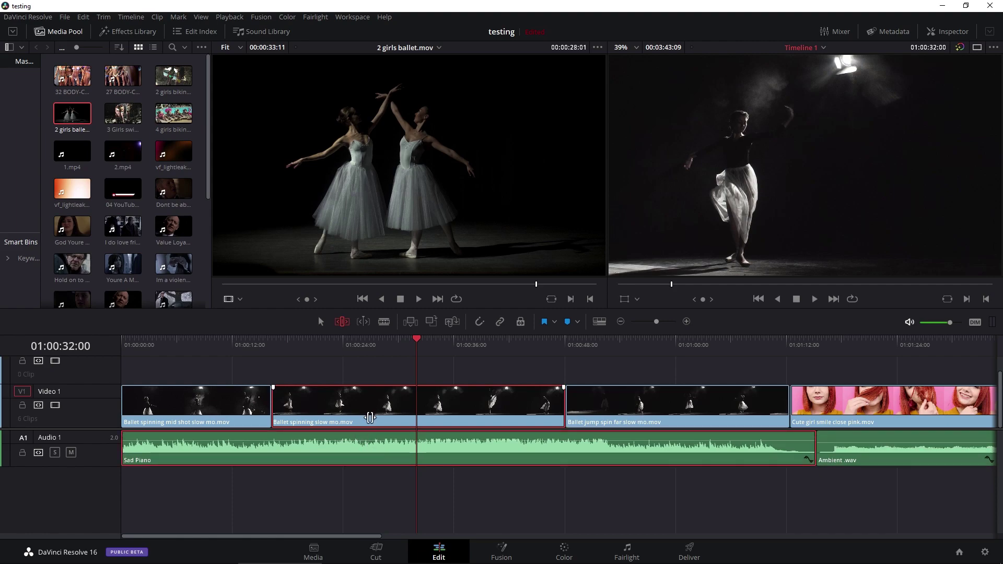
{"action": "key", "text": "shift+]"}
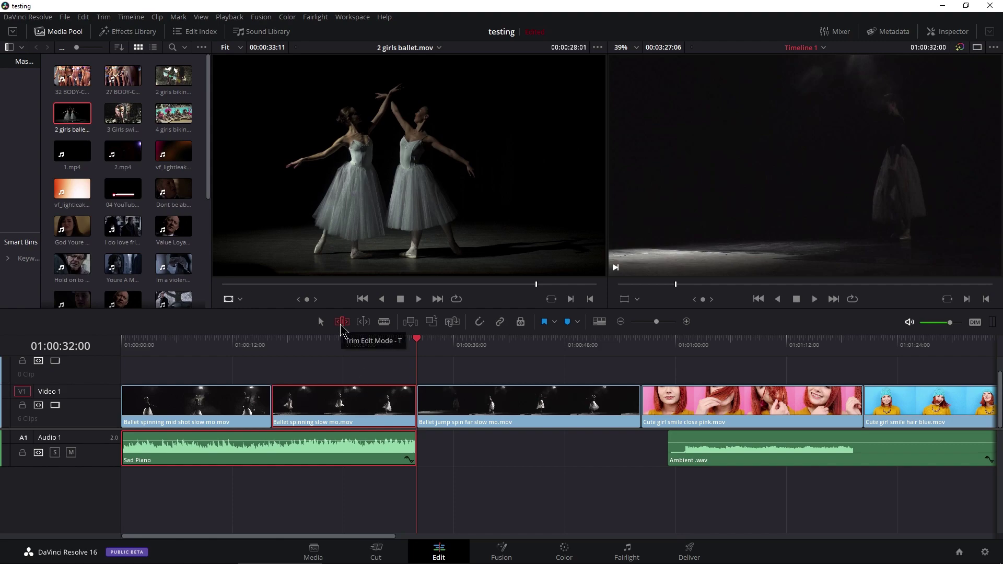
{"action": "key", "text": "ctrl+z"}
- In Selection Mode, trim the ends of the selected Ballet spinning slow mo and Sad Piano clips to the playhead, and undo the trim
{"action": "left_click", "coordinate": [320, 323]}
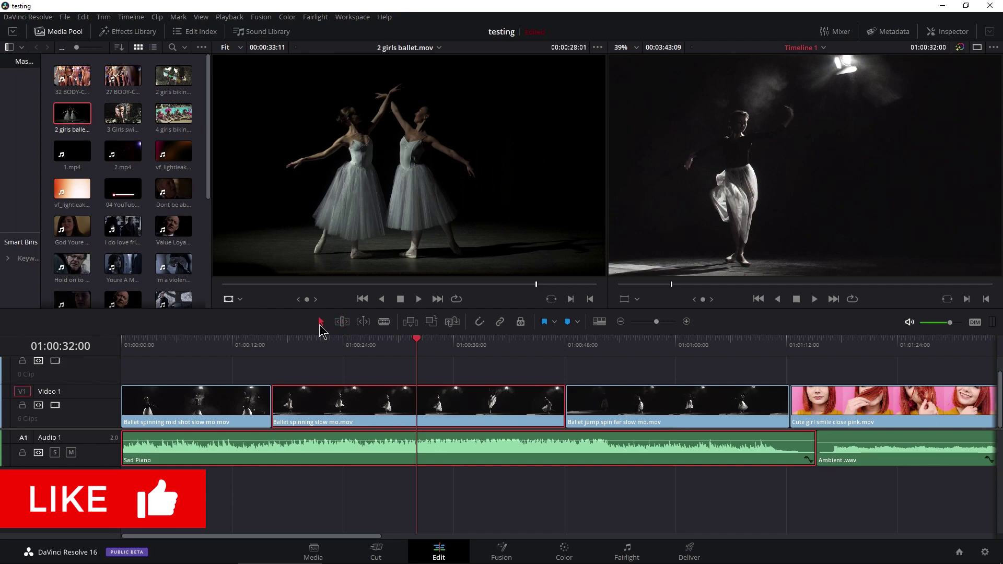
{"action": "key", "text": "shift+]"}
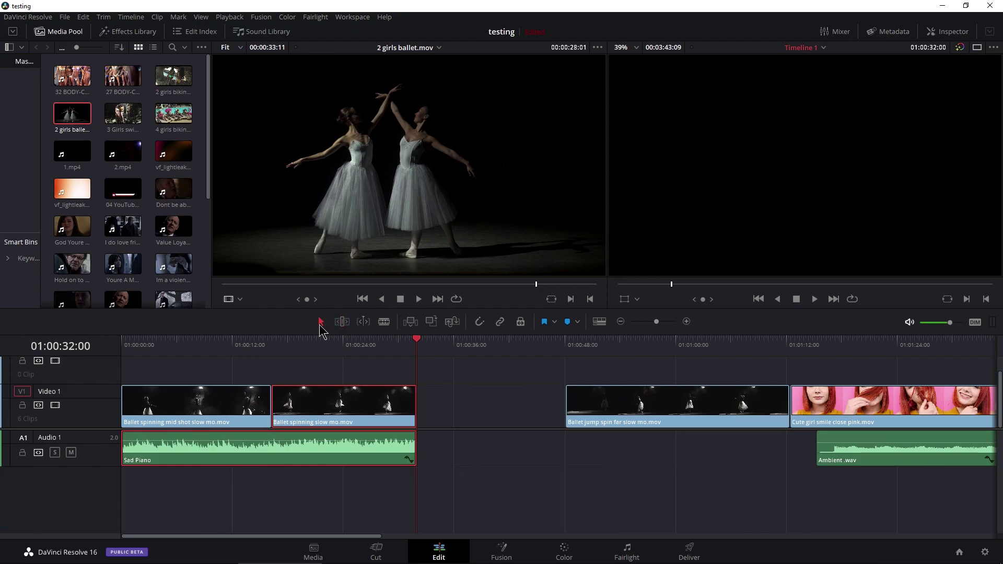
{"action": "key", "text": "ctrl+z"}
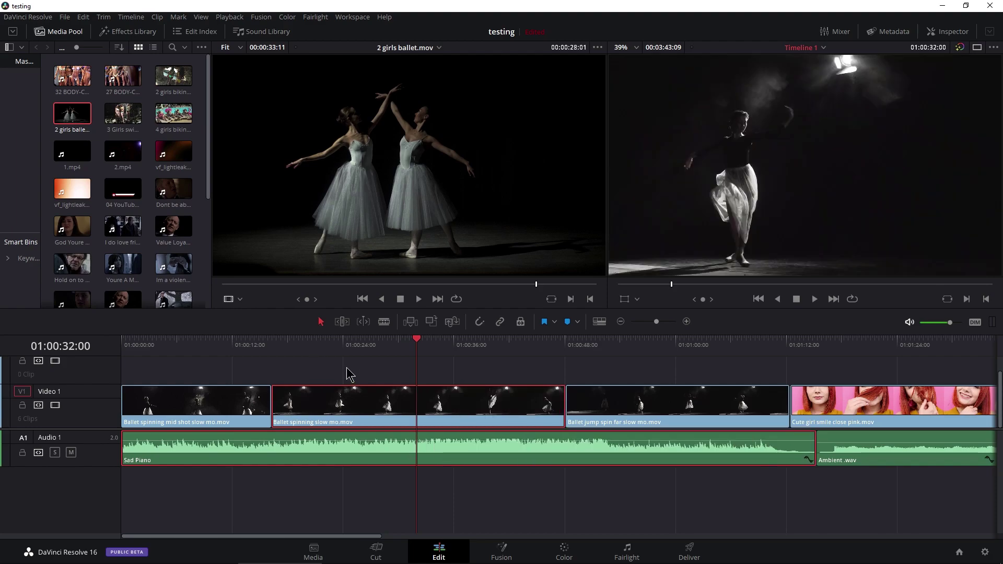
- Select only the Ballet jump spin far slow mo clip, trim its start to a playhead position inside it, and undo the trim
{"action": "left_click", "coordinate": [346, 368]}
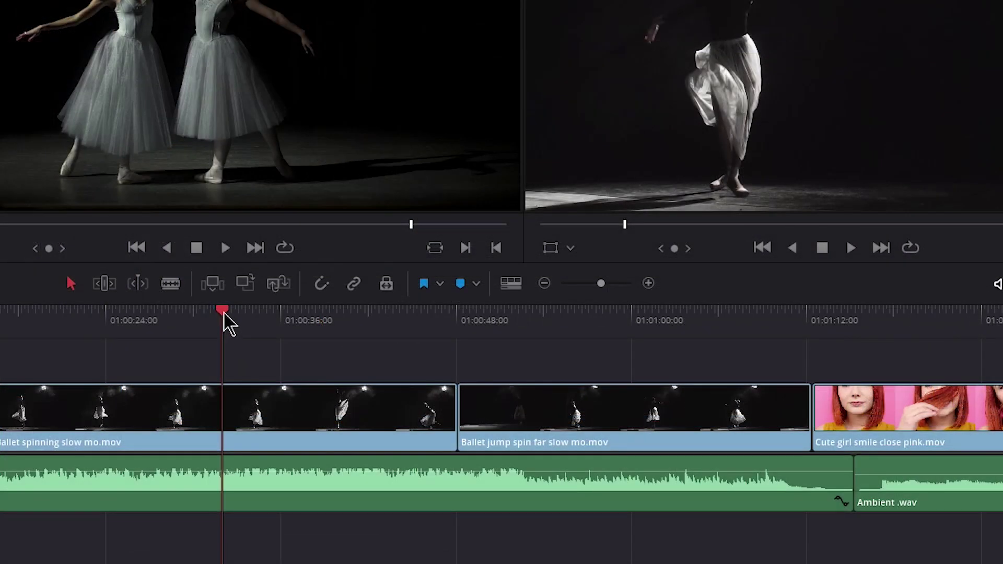
{"action": "left_click_drag", "start_coordinate": [225, 313], "coordinate": [175, 316]}
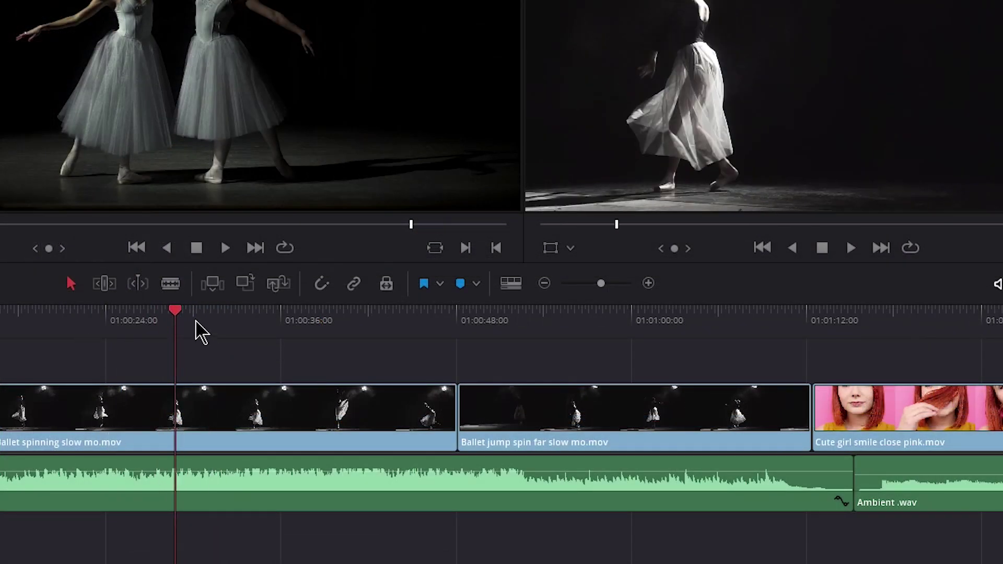
{"action": "left_click", "coordinate": [570, 418]}
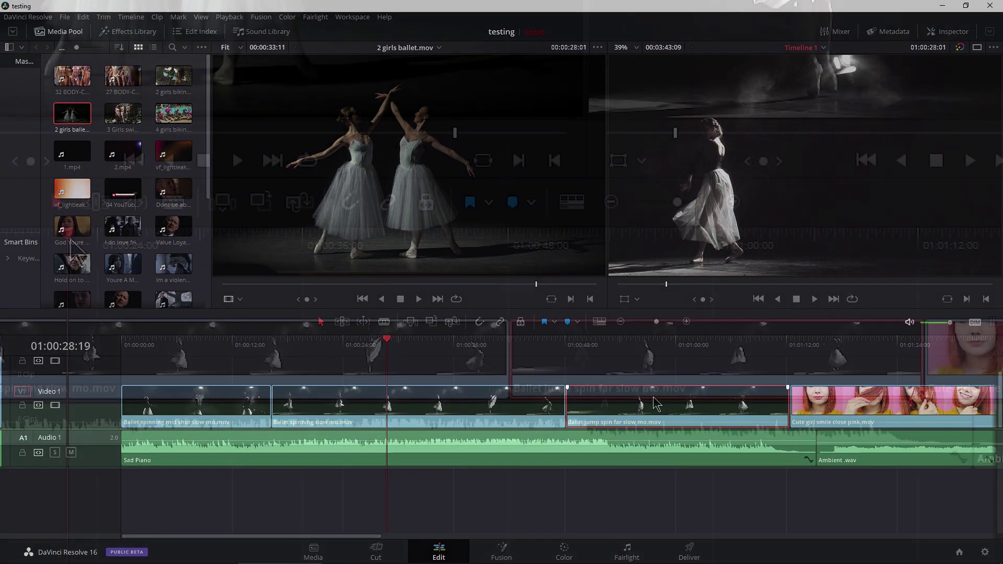
{"action": "left_click_drag", "start_coordinate": [324, 339], "coordinate": [588, 341]}
{"action": "left_click_drag", "start_coordinate": [551, 237], "coordinate": [589, 237]}
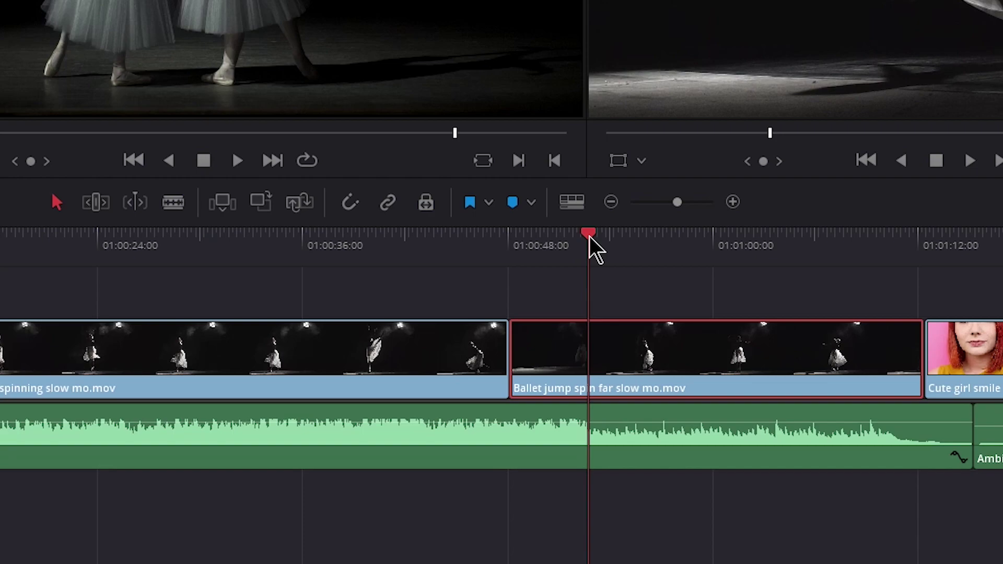
{"action": "key", "text": "shift+bracketleft"}
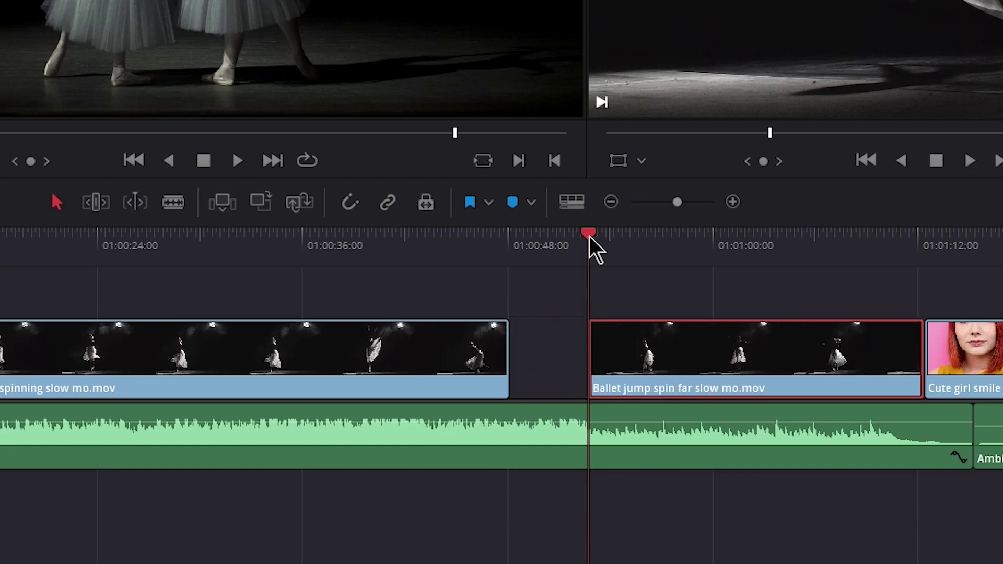
{"action": "key", "text": "ctrl+z"}
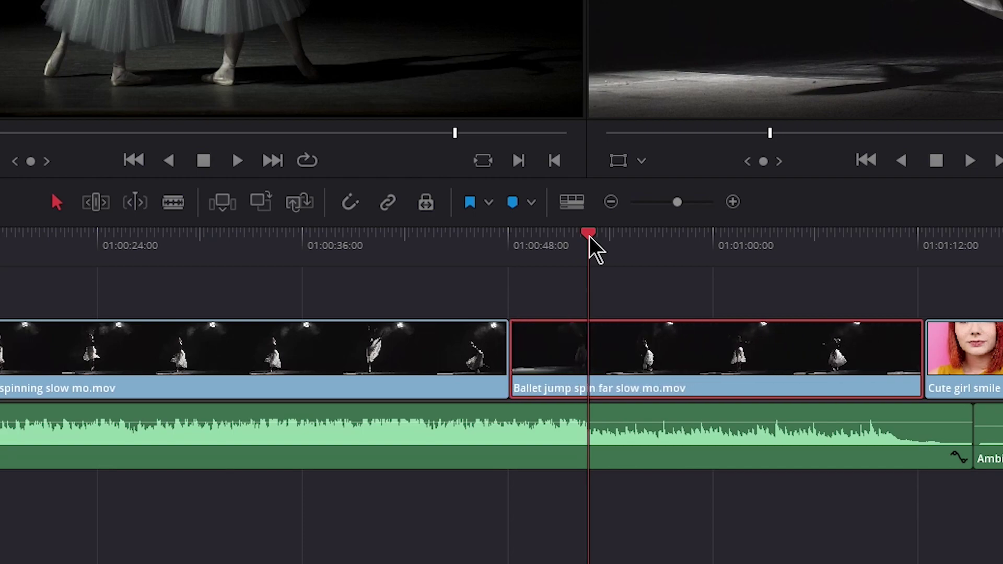
- With no clip selected, trim the ends of Ballet spinning slow mo and Sad Piano at 01:00:27:08, and undo the trim
{"action": "left_click_drag", "start_coordinate": [589, 236], "coordinate": [173, 240]}
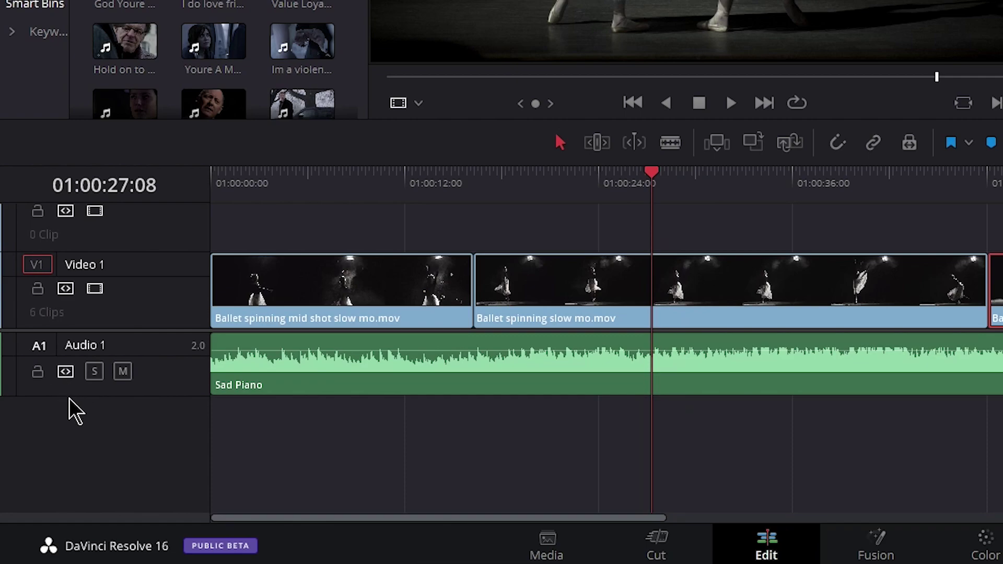
{"action": "left_click", "coordinate": [760, 215]}
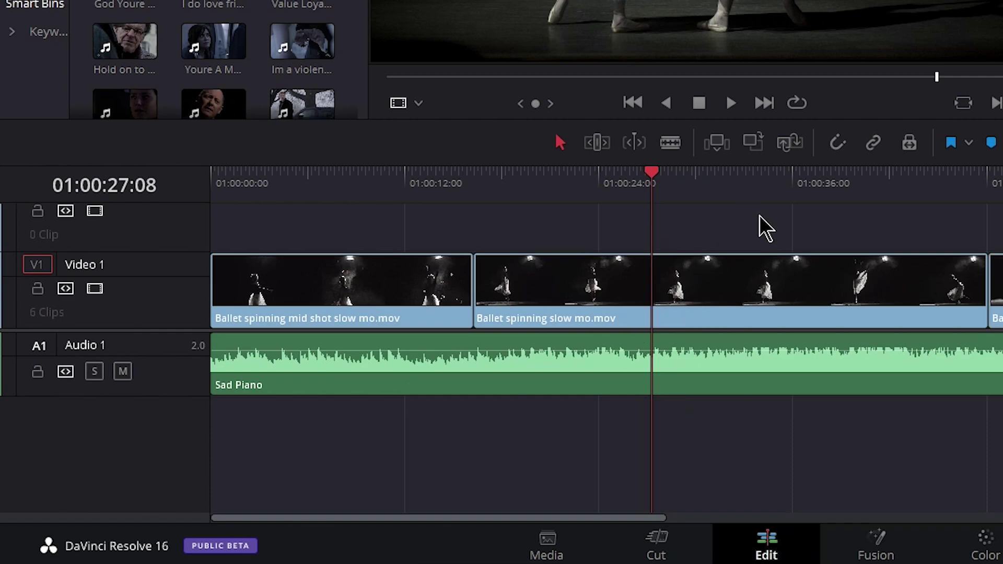
{"action": "left_click", "coordinate": [756, 306]}
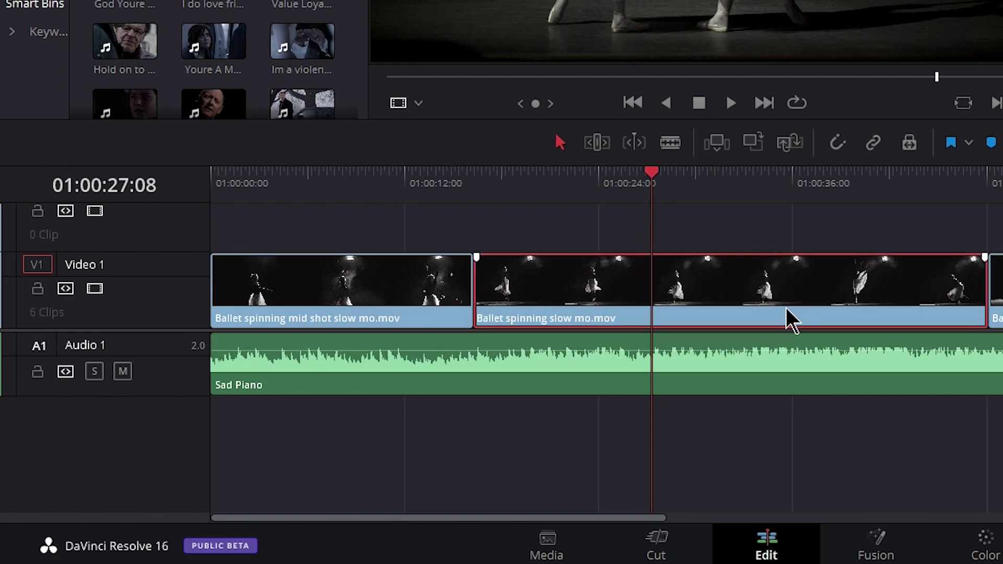
{"action": "left_click", "coordinate": [868, 219]}
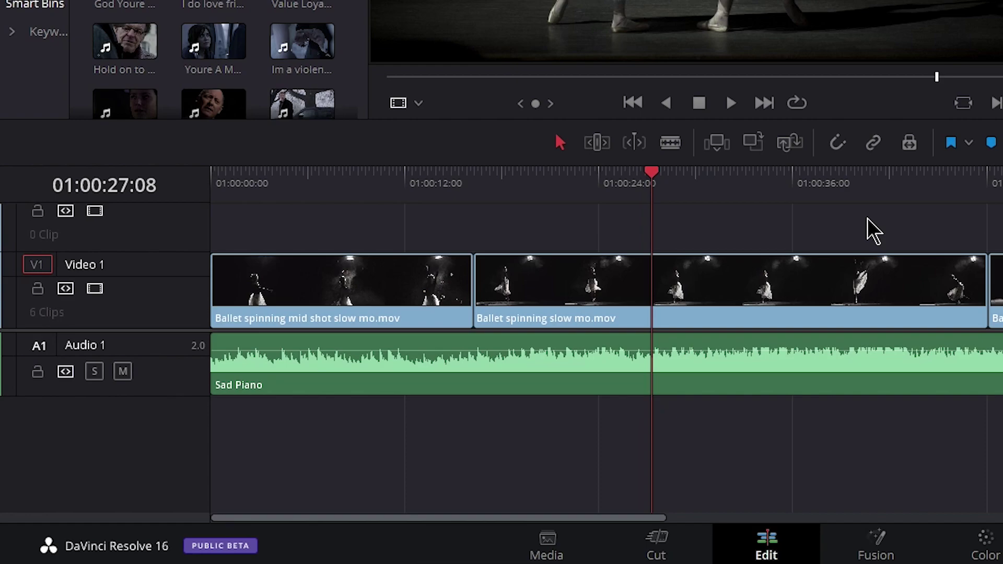
{"action": "key", "text": "shift+]"}
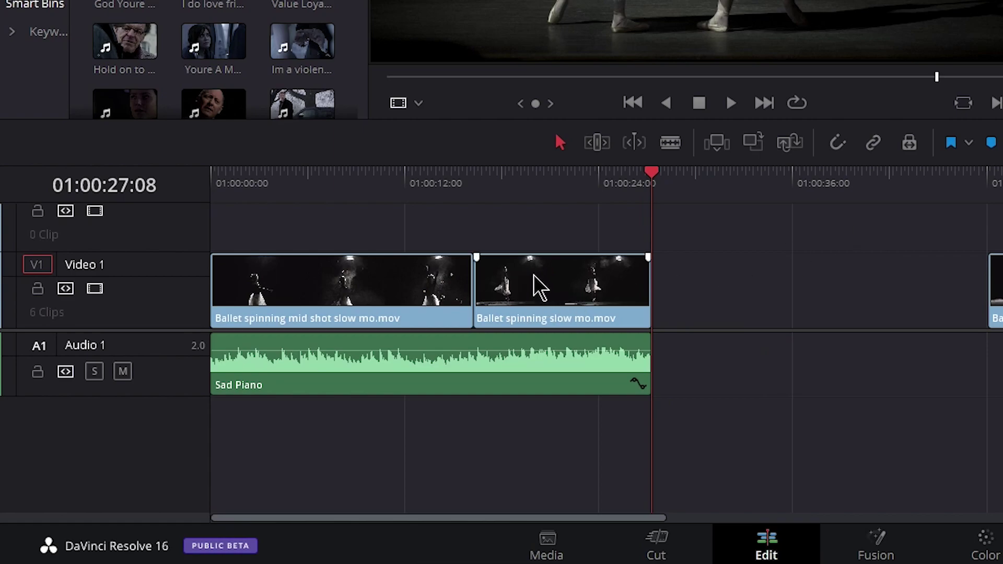
{"action": "left_click", "coordinate": [517, 366]}
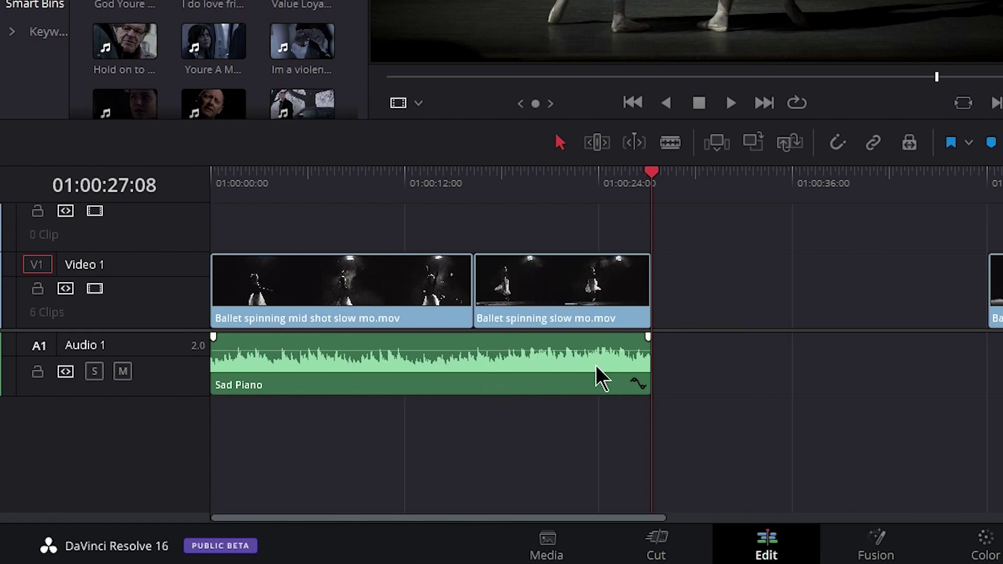
{"action": "key", "text": "ctrl+z"}
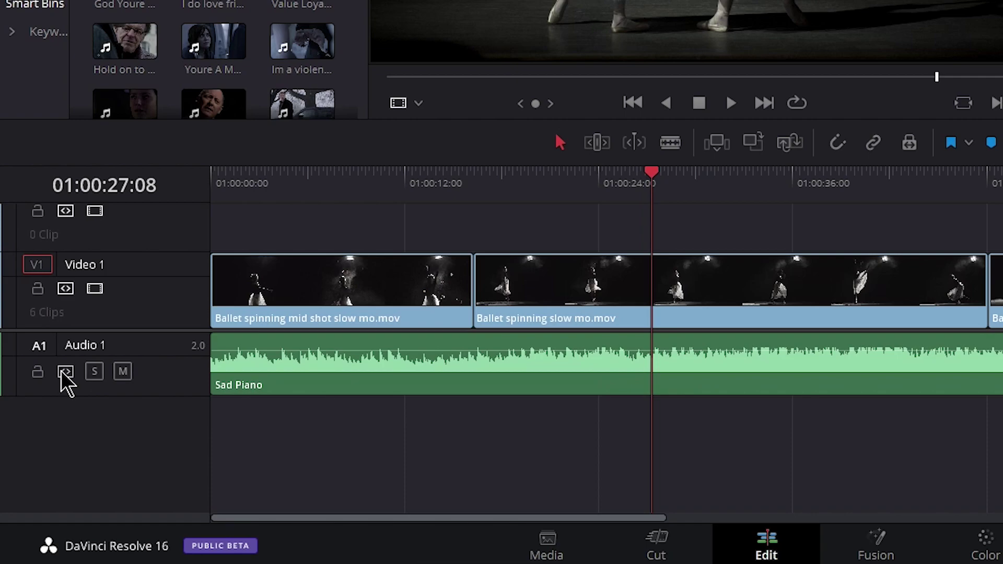
- Turn off auto track selection for Audio 1, trim the end of the Ballet spinning slow mo clip at the playhead, and undo the trim
{"action": "left_click", "coordinate": [65, 372]}
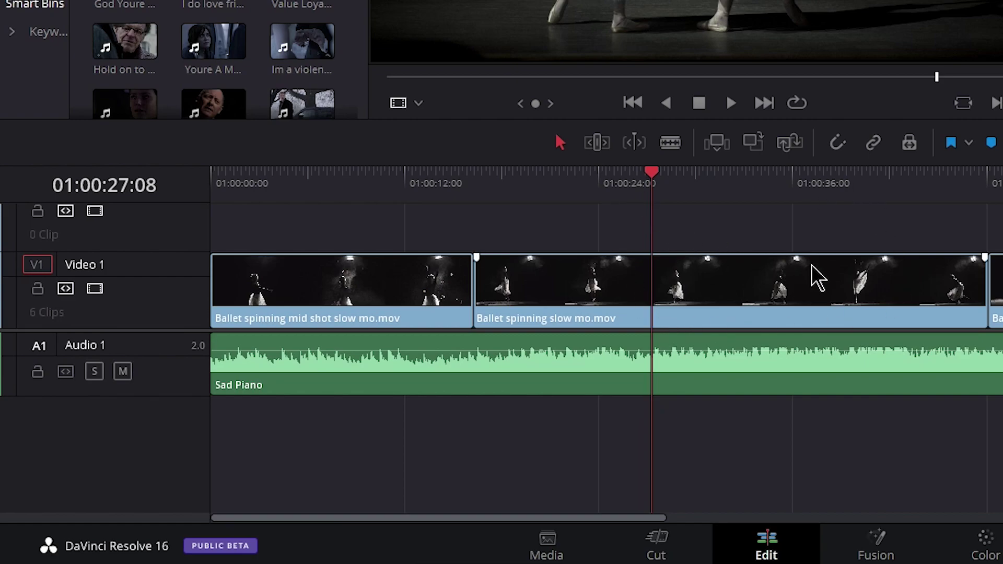
{"action": "key", "text": "BackSpace"}
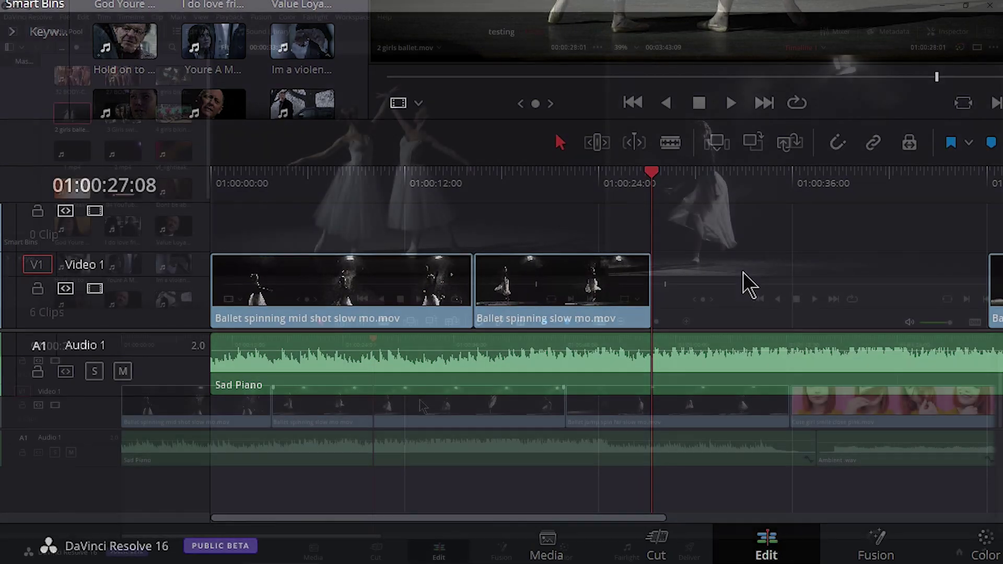
{"action": "key", "text": "ctrl+z"}
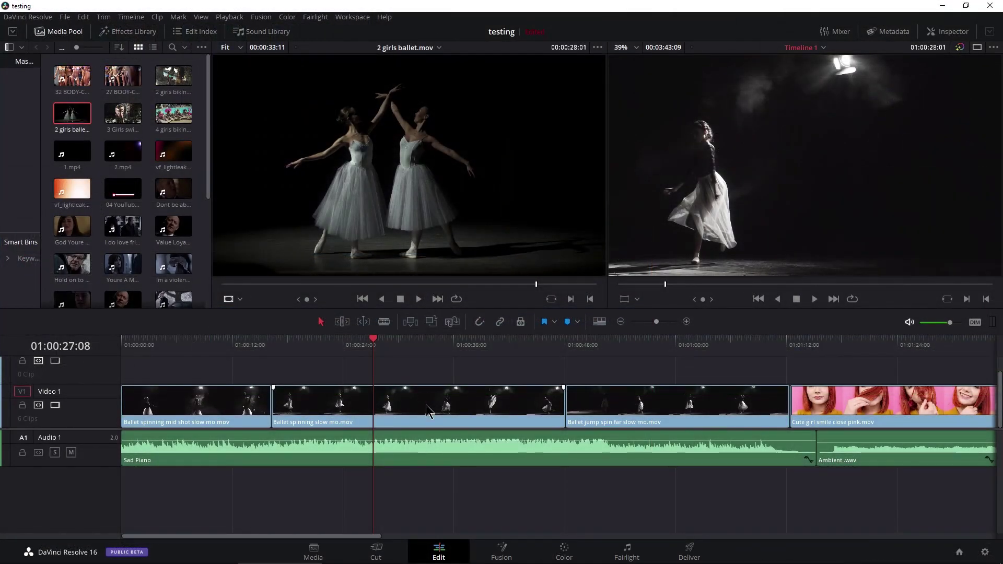
- In Trim Edit Mode, ripple trim the Ballet spinning slow mo clip's end, undo it, and swap auto track selection from Video 1 to Audio 1
{"action": "left_click", "coordinate": [342, 323]}
{"action": "key", "text": "ctrl+shift+]"}
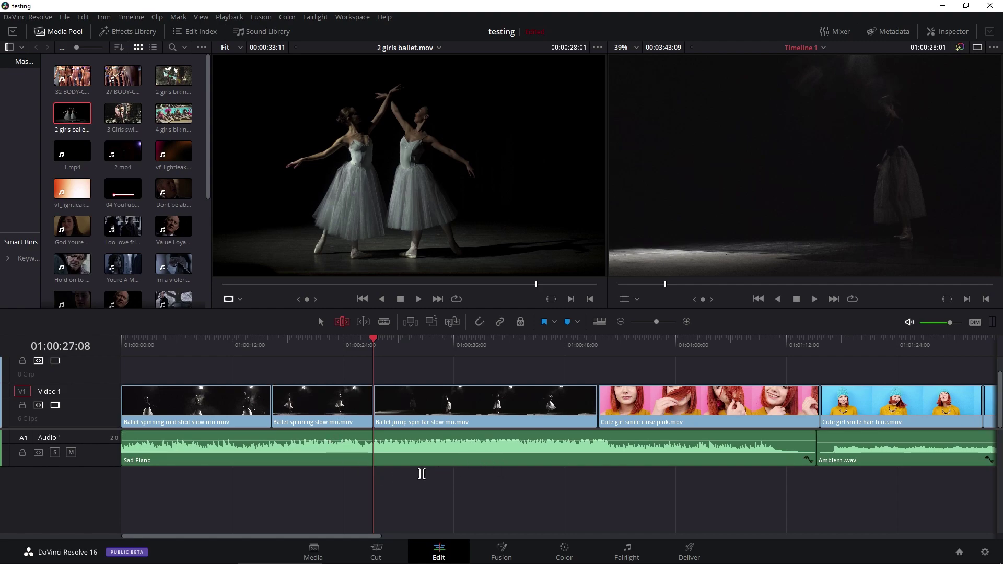
{"action": "key", "text": "F9"}
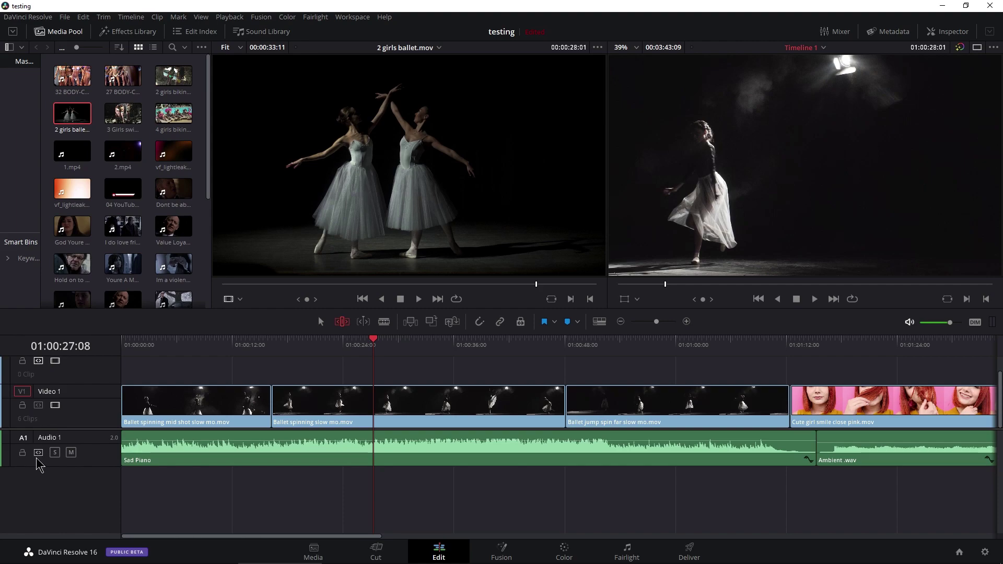
- Trim the end of the Sad Piano audio clip at 01:00:25:05 with Video 1 excluded from auto track selection, and undo the trim
{"action": "left_click", "coordinate": [354, 345]}
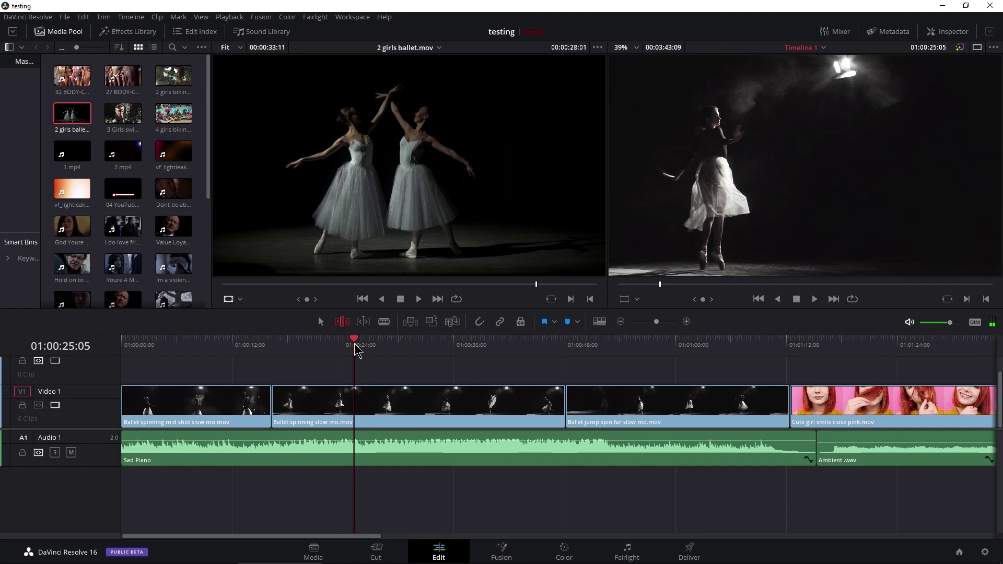
{"action": "key", "text": "shift+bracketright"}
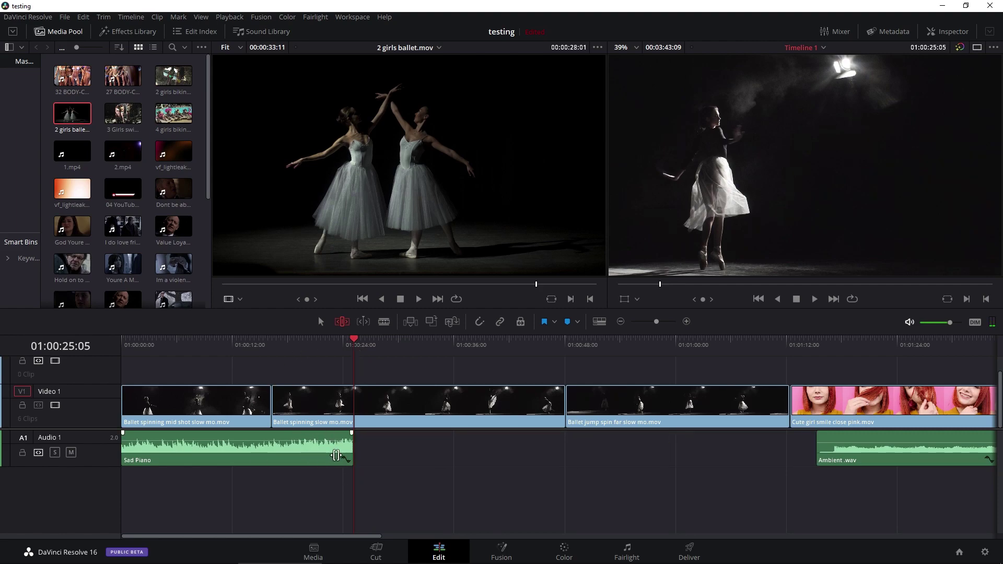
{"action": "key", "text": "ctrl+z"}
- Turn off auto track selection for Video 1, trim the start of Sad Piano at 01:00:07:20 in Selection Mode, and undo the trim
{"action": "left_click_drag", "start_coordinate": [670, 146], "coordinate": [364, 204]}
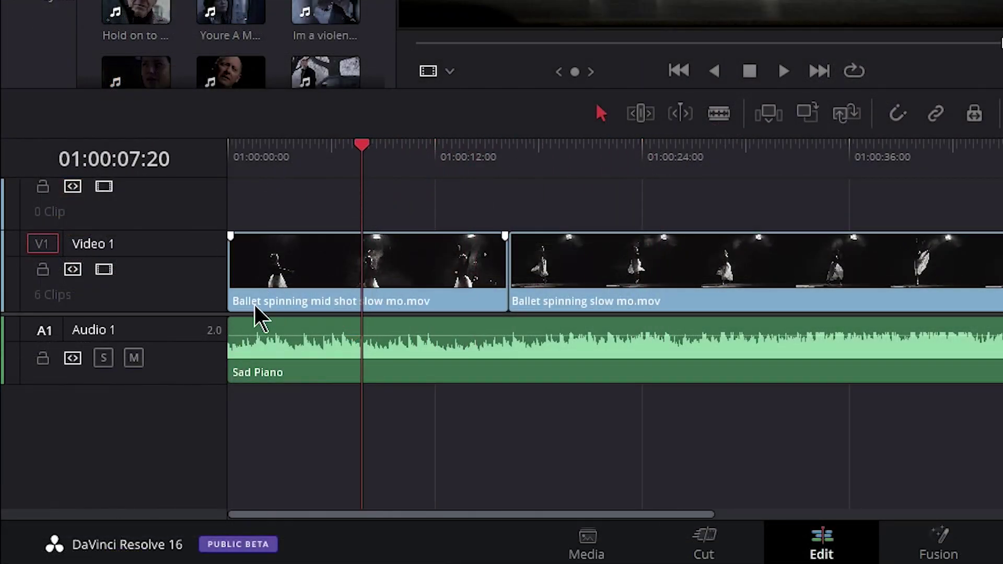
{"action": "left_click", "coordinate": [73, 269]}
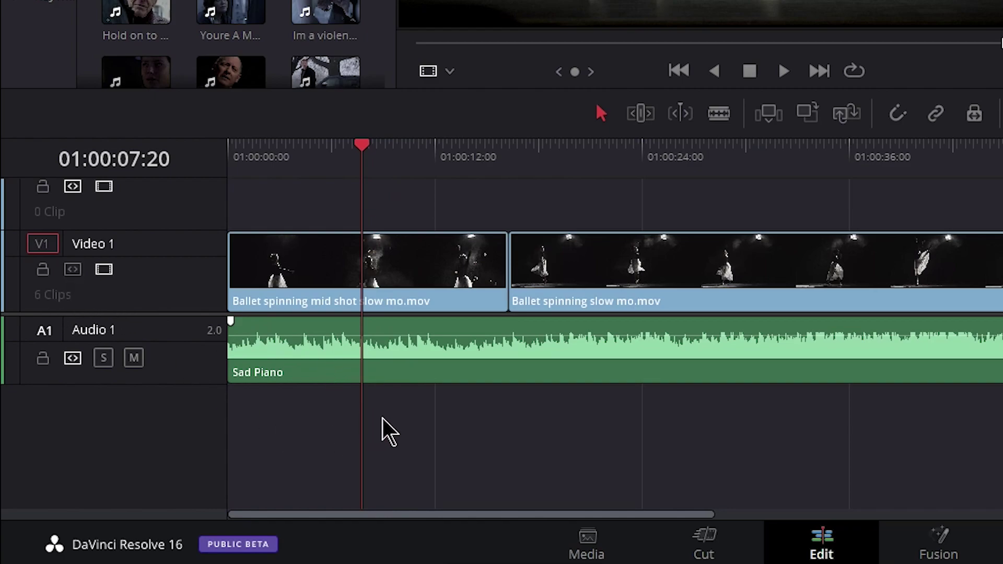
{"action": "key", "text": "shift+bracketleft"}
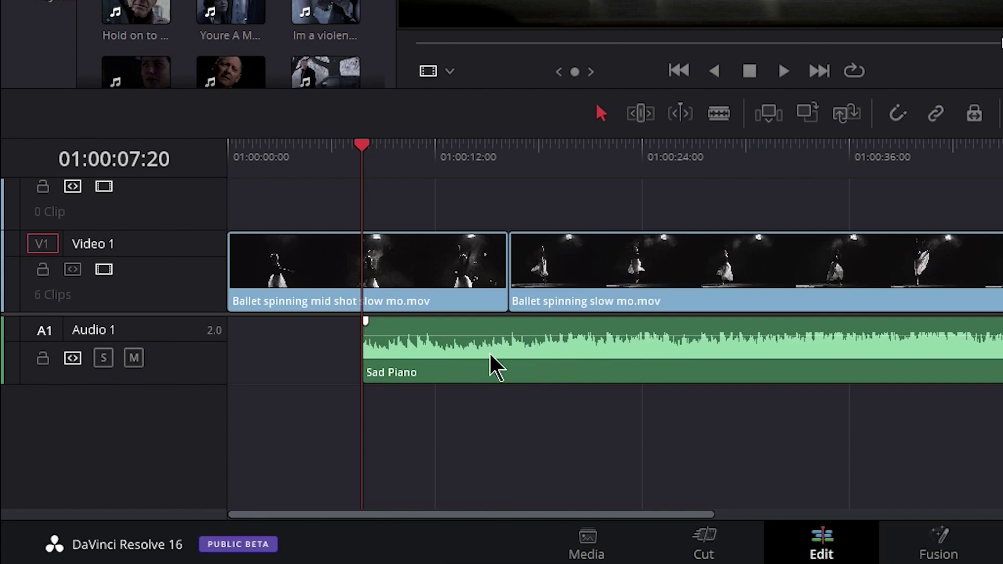
{"action": "key", "text": "ctrl+z"}
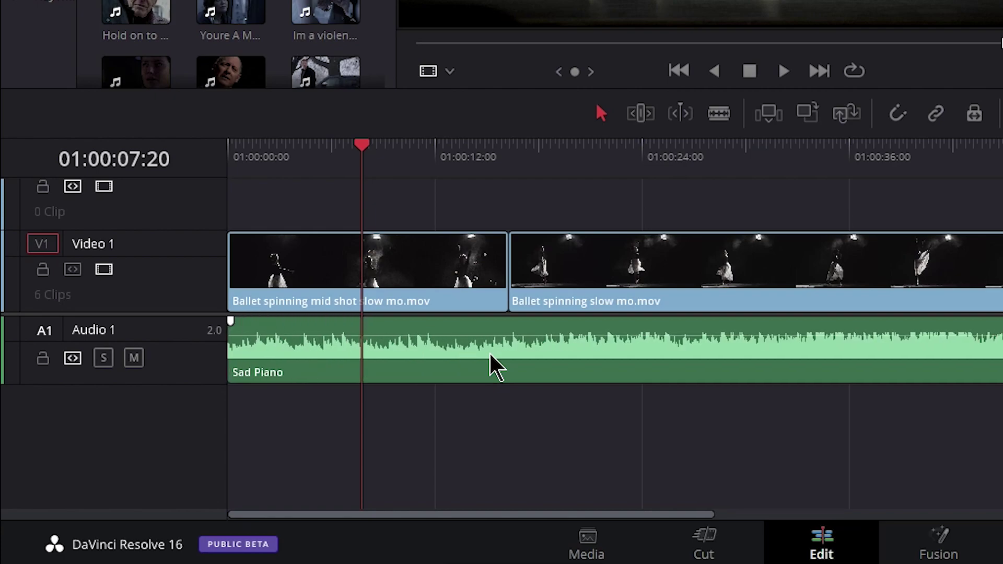
- Select the Ballet spinning mid shot slow mo clip, trim its start at 01:00:07:20 in Selection Mode, and undo the trim
{"action": "left_click", "coordinate": [397, 276]}
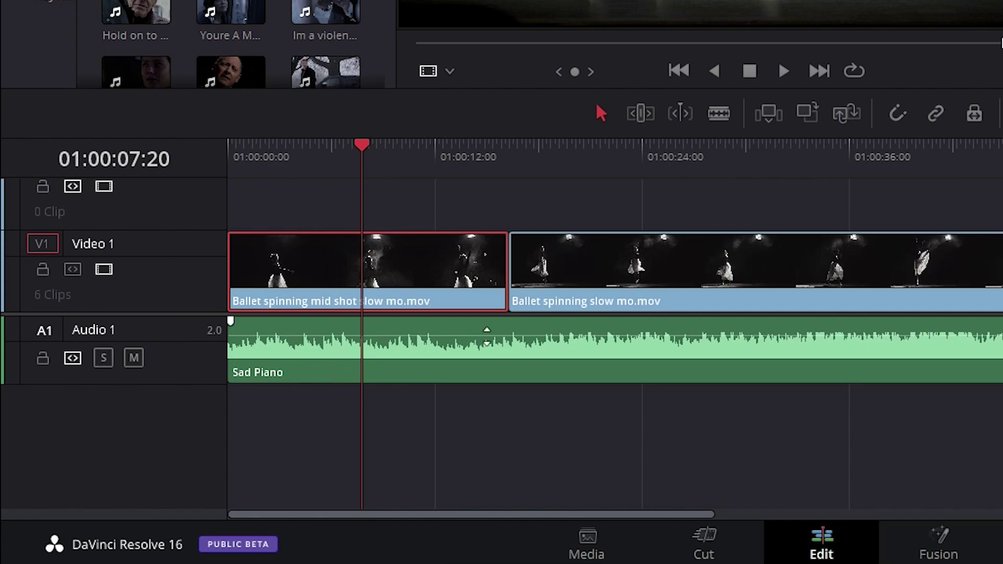
{"action": "key", "text": "shift+bracketleft"}
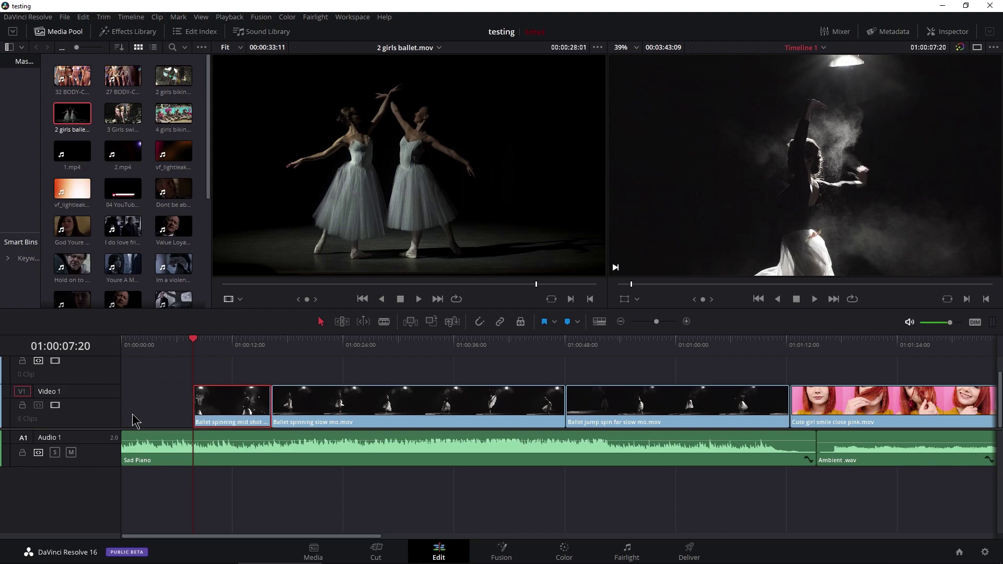
{"action": "key", "text": "ctrl+z"}
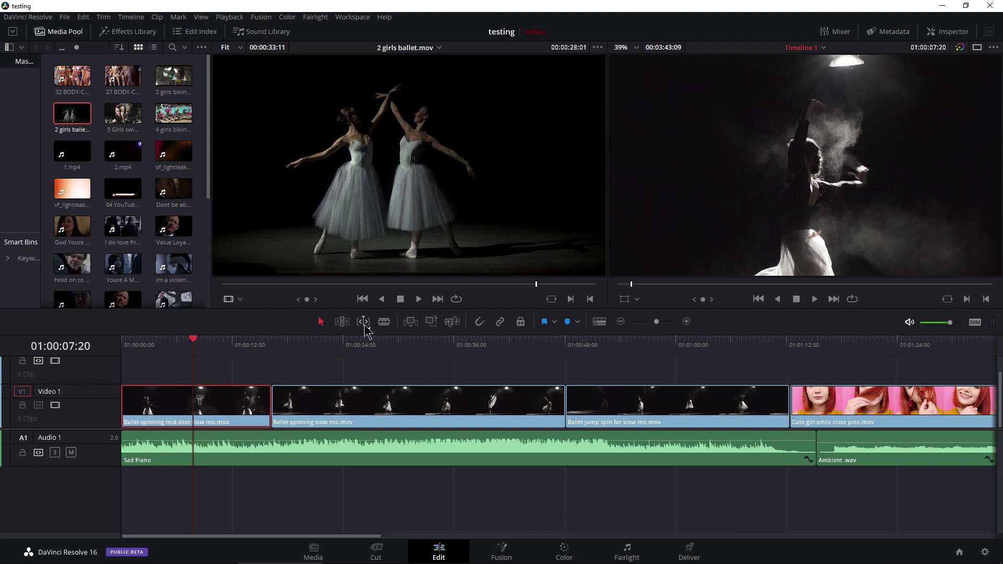
- In Trim Edit Mode, trim the start of Sad Piano at 01:00:07:15, undo it, and repeat the start trim and the undo
{"action": "left_click", "coordinate": [342, 323]}
{"action": "left_click", "coordinate": [199, 379]}
{"action": "left_click", "coordinate": [191, 341]}
{"action": "key", "text": "shift+["}
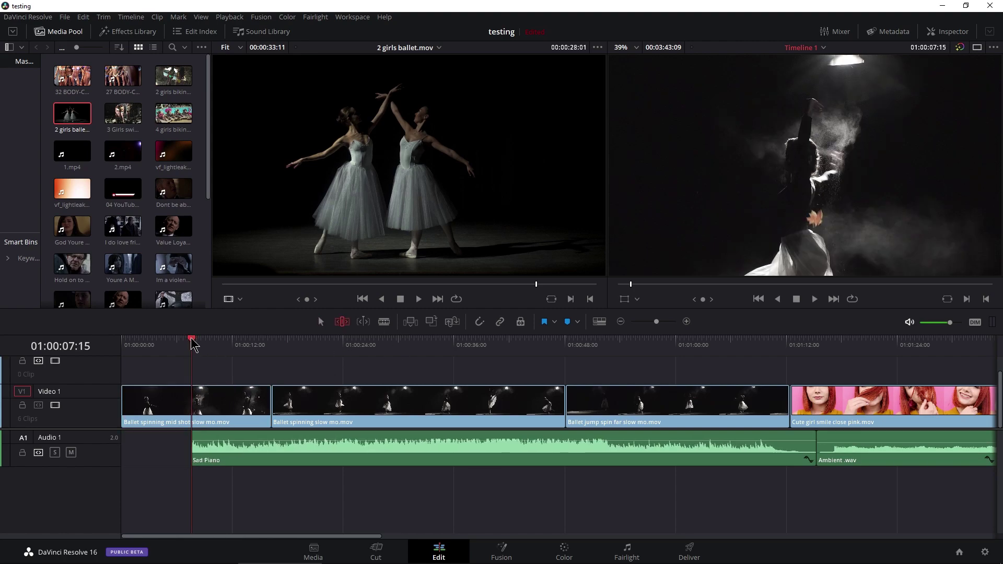
{"action": "key", "text": "ctrl+z"}
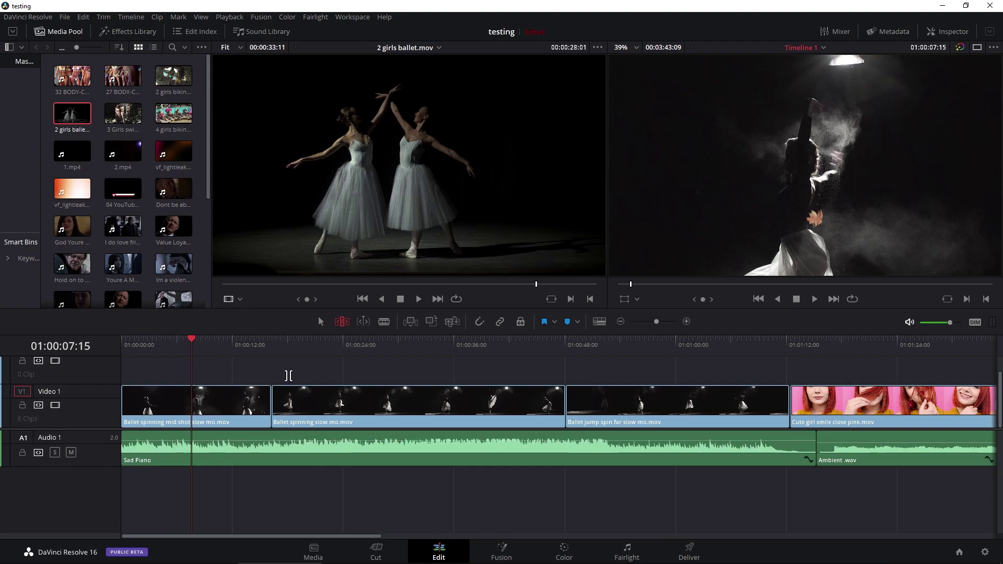
{"action": "key", "text": "shift+["}
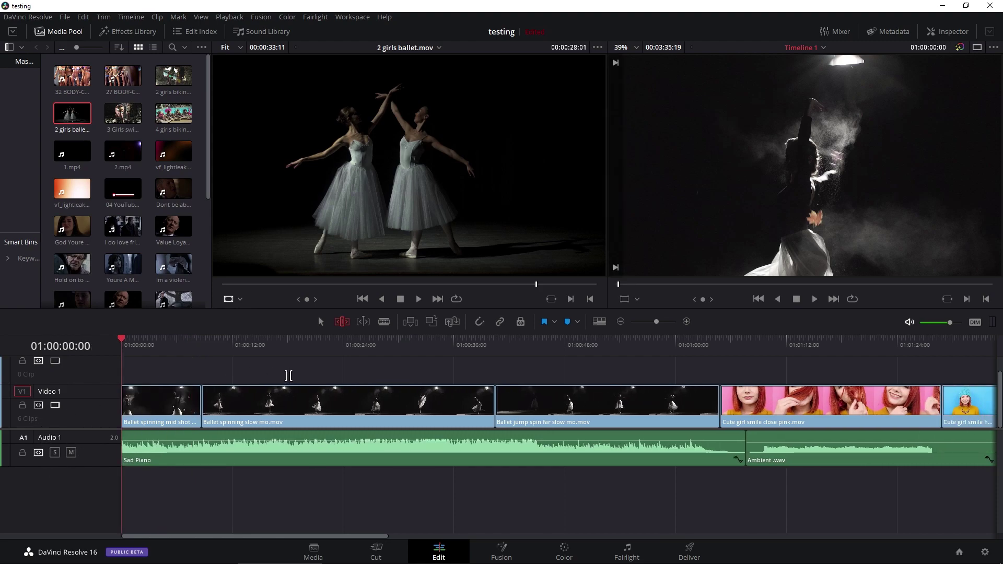
{"action": "key", "text": "ctrl+z"}
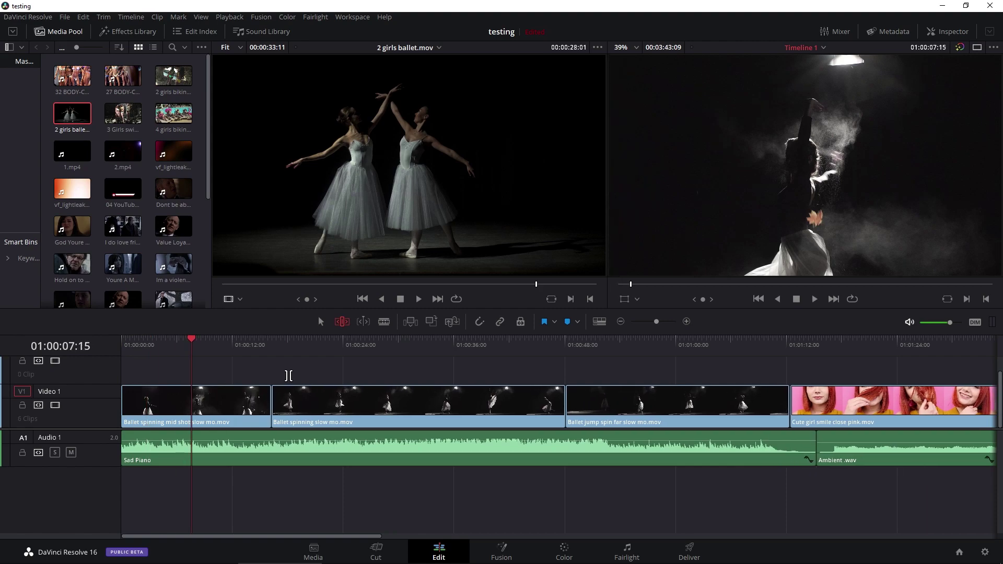
- Place the playhead at 01:00:25:15 and split the Ballet spinning slow mo clip there with the Blade
{"action": "left_click", "coordinate": [321, 322]}
{"action": "left_click_drag", "start_coordinate": [253, 344], "coordinate": [358, 346]}
{"action": "left_click", "coordinate": [384, 321]}
{"action": "left_click", "coordinate": [358, 410]}
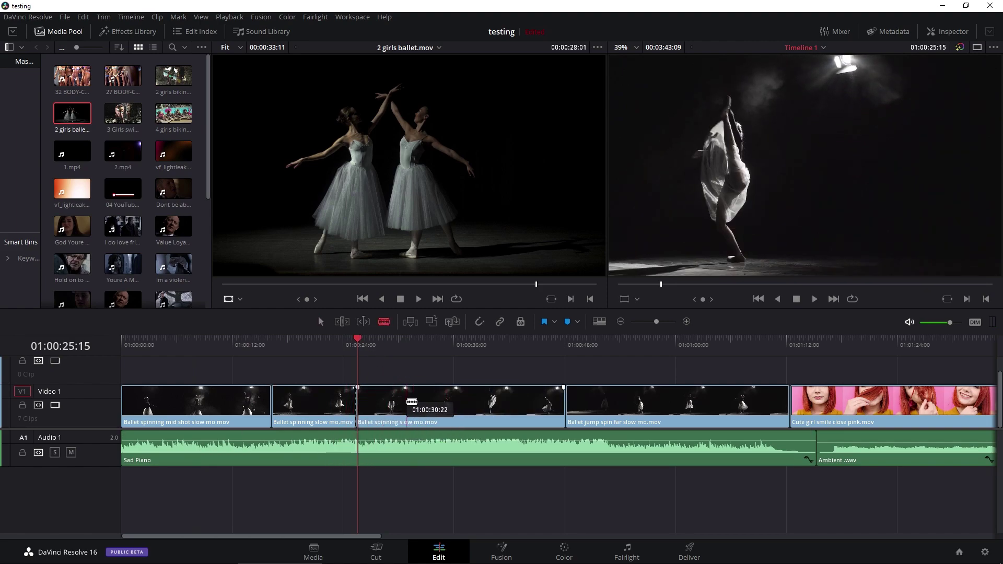
- In Selection Mode with no clip selected, trim the clip ends at 01:00:22:22 and undo the trim
{"action": "left_click", "coordinate": [321, 322]}
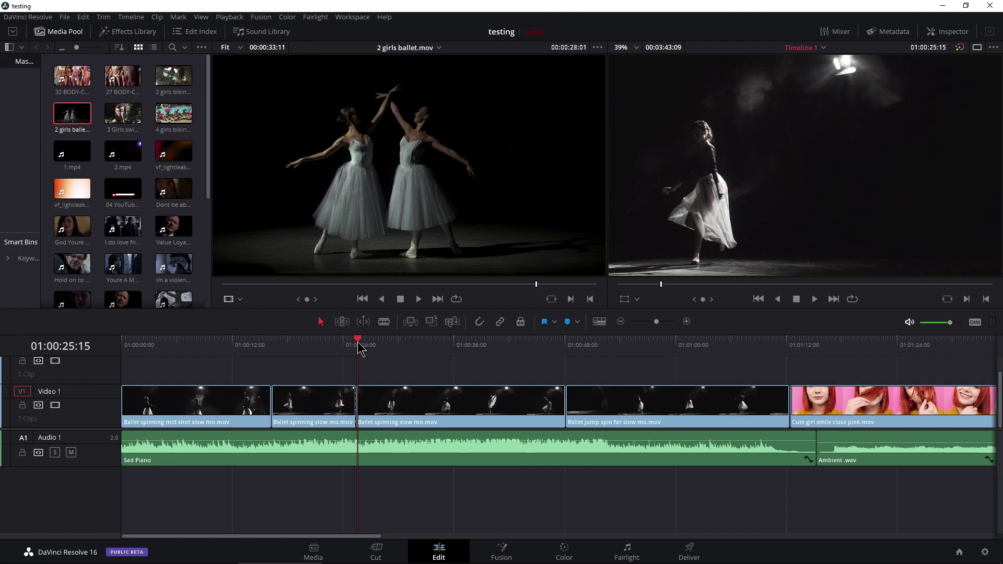
{"action": "left_click_drag", "start_coordinate": [359, 346], "coordinate": [332, 345]}
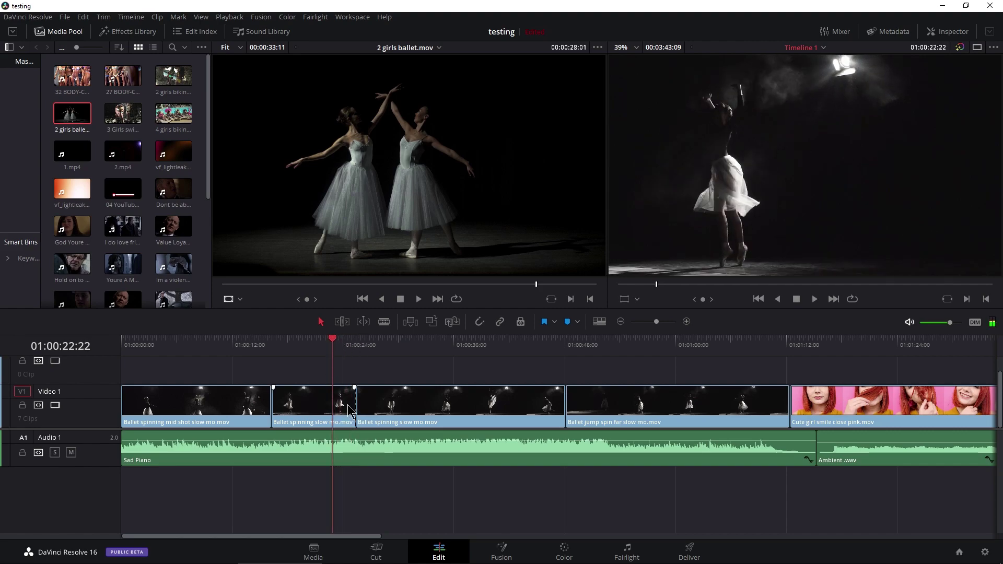
{"action": "key", "text": "shift+bracketright"}
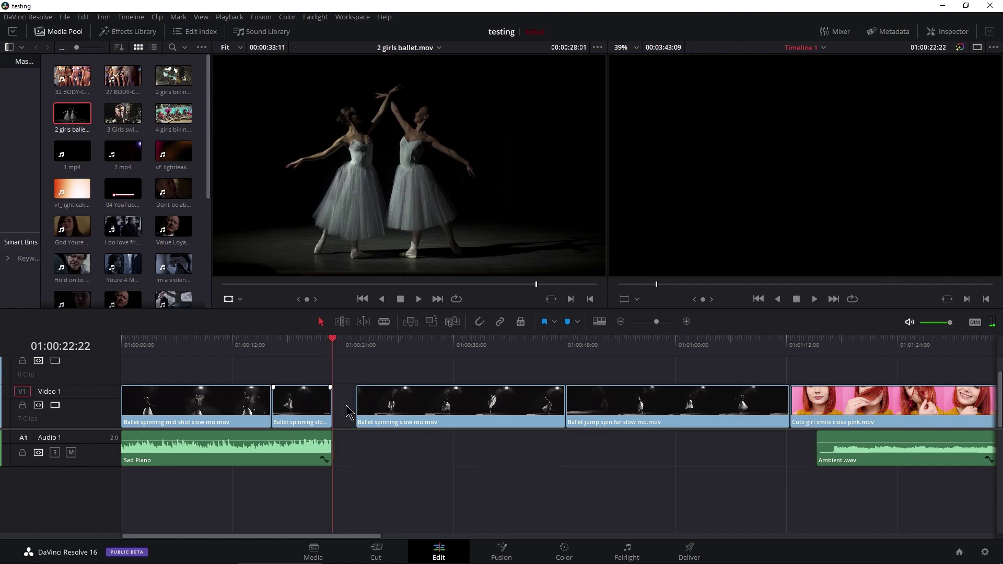
{"action": "key", "text": "ctrl+z"}
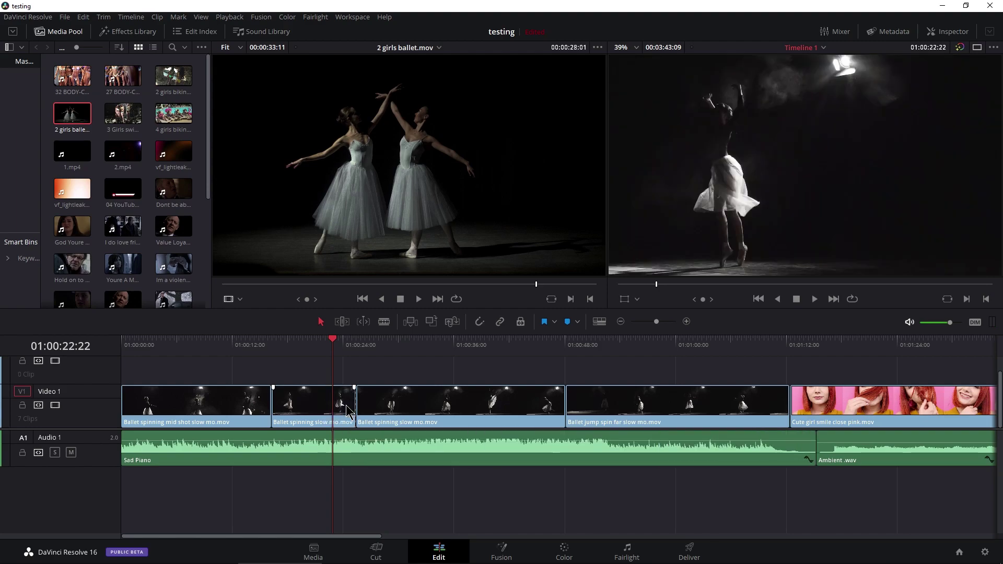
- In Trim Edit Mode, select the first piece of Ballet spinning slow mo, ripple trim its end at 01:00:22:22, and undo it
{"action": "left_click", "coordinate": [342, 322]}
{"action": "left_click", "coordinate": [303, 405]}
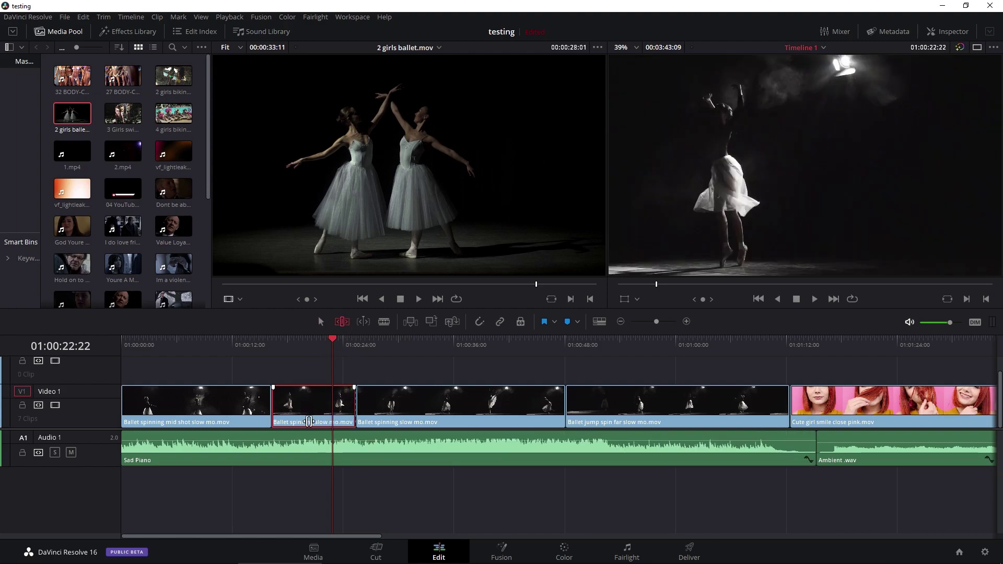
{"action": "key", "text": "shift+bracketright"}
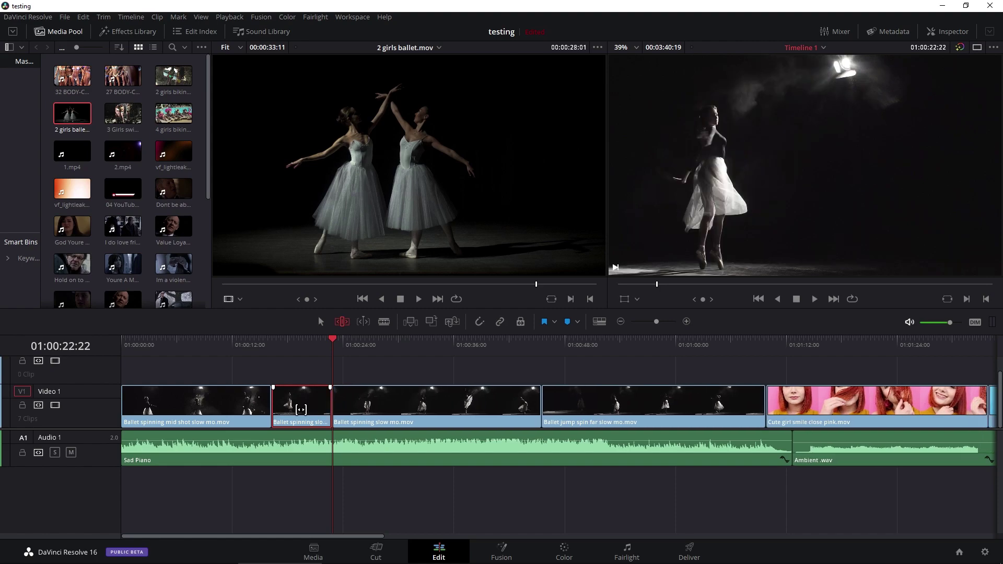
{"action": "key", "text": "ctrl+z"}
- With the Blade, split the second Ballet spinning slow mo piece and the Sad Piano audio at about 01:00:31:00
{"action": "left_click", "coordinate": [383, 322]}
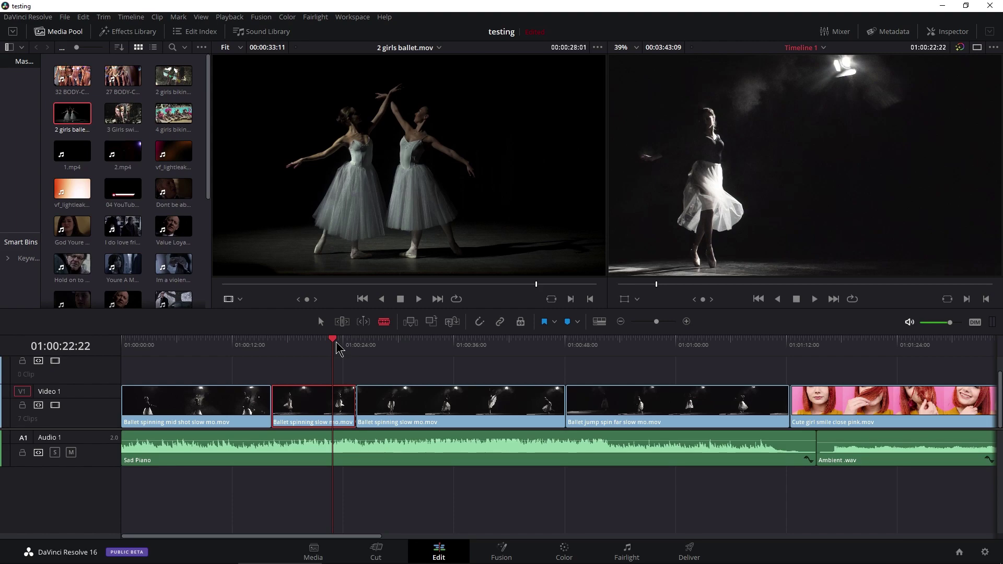
{"action": "left_click", "coordinate": [408, 343]}
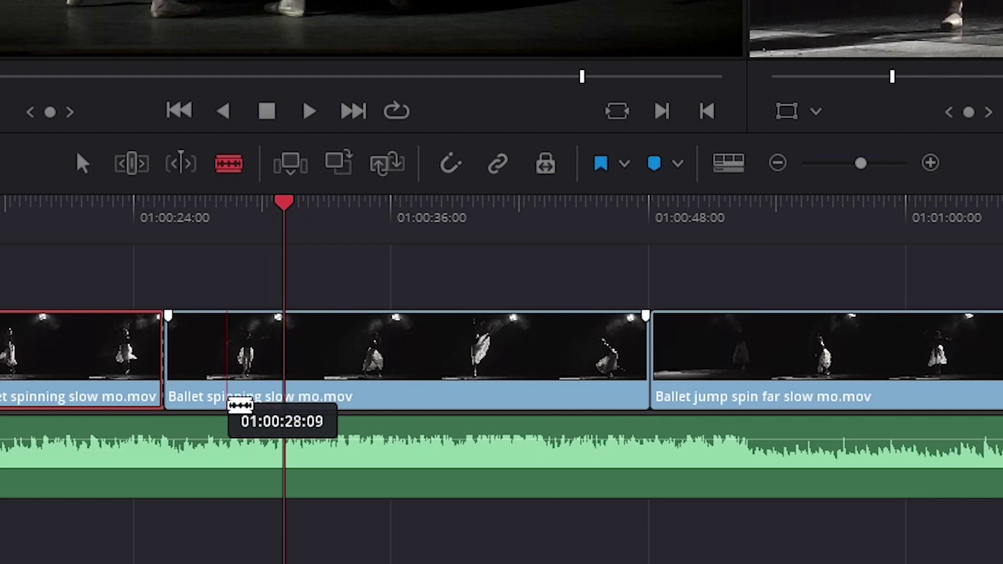
{"action": "left_click", "coordinate": [290, 361]}
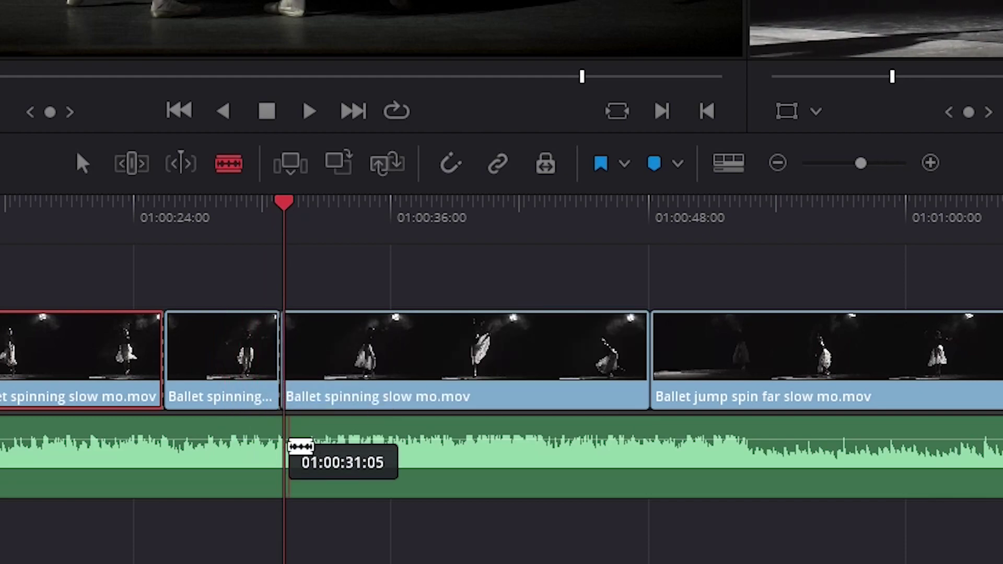
{"action": "left_click", "coordinate": [284, 423]}
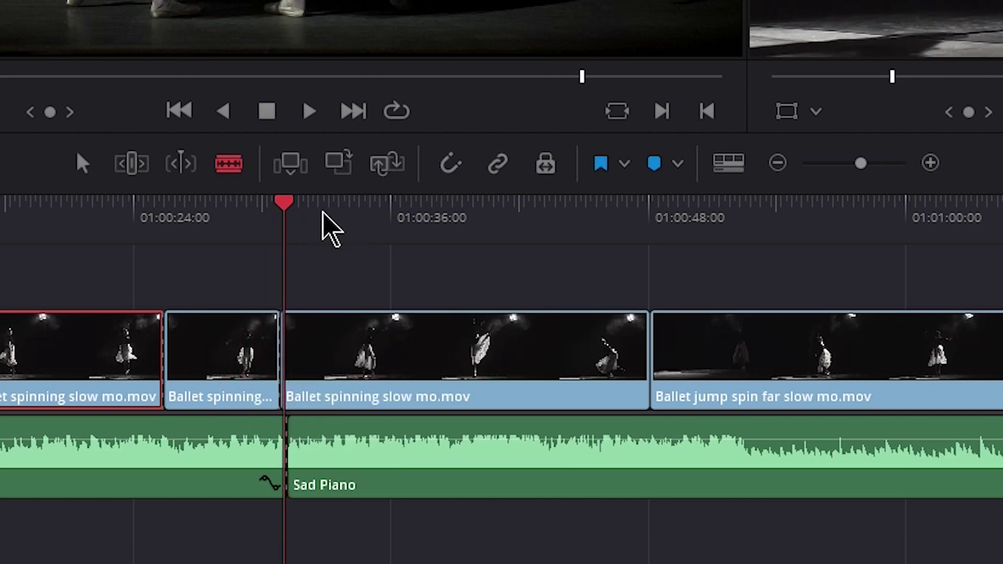
- In Trim Edit Mode, deselect all clips and ripple trim the start of the clips under the playhead at 01:00:36:00
{"action": "left_click", "coordinate": [392, 220]}
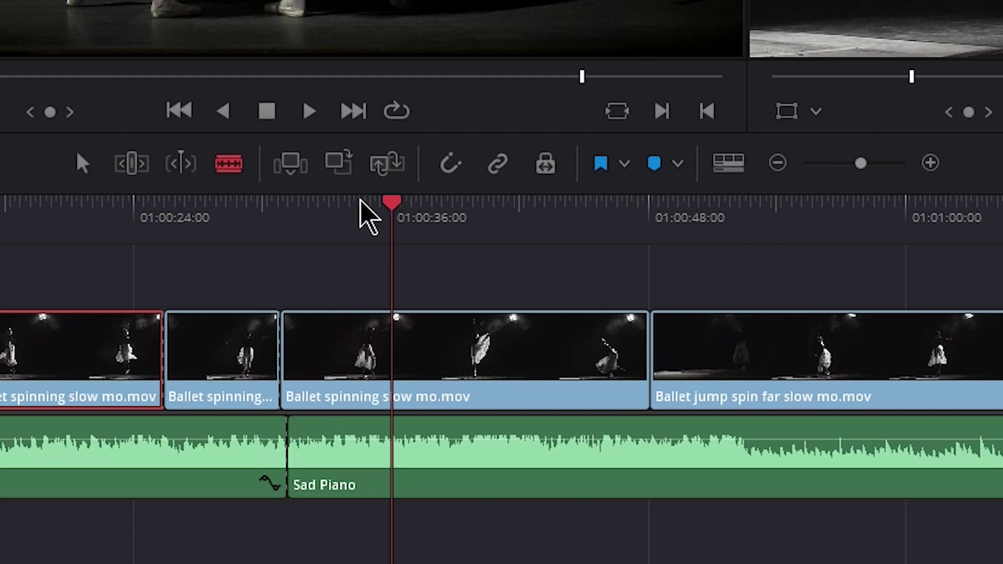
{"action": "left_click", "coordinate": [132, 164]}
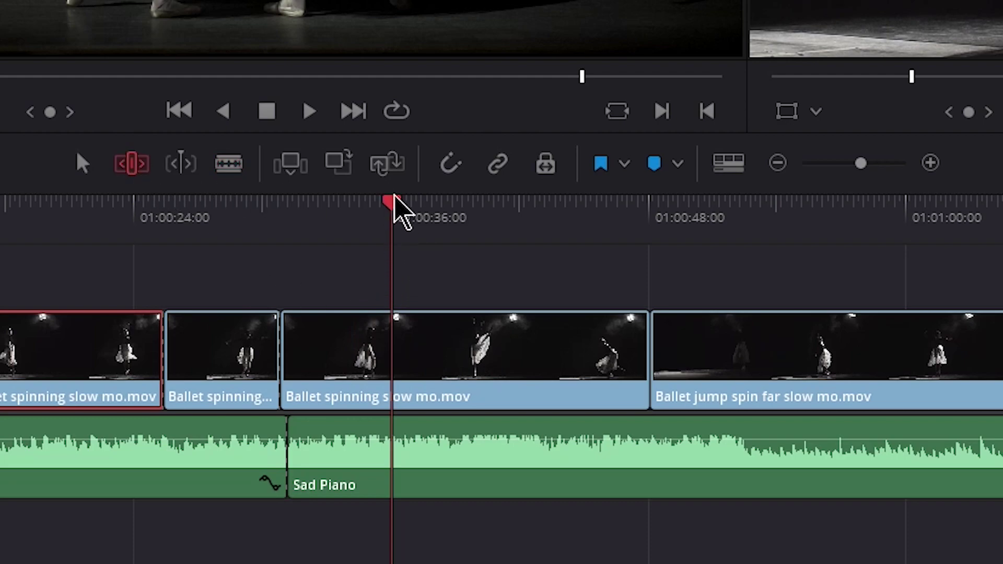
{"action": "left_click", "coordinate": [363, 353]}
{"action": "left_click", "coordinate": [365, 478]}
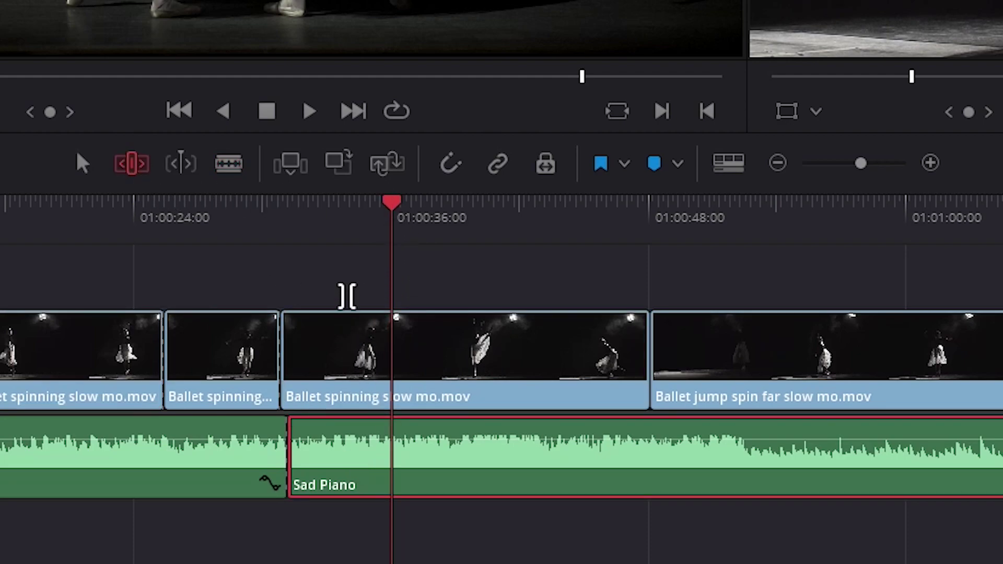
{"action": "left_click", "coordinate": [361, 264]}
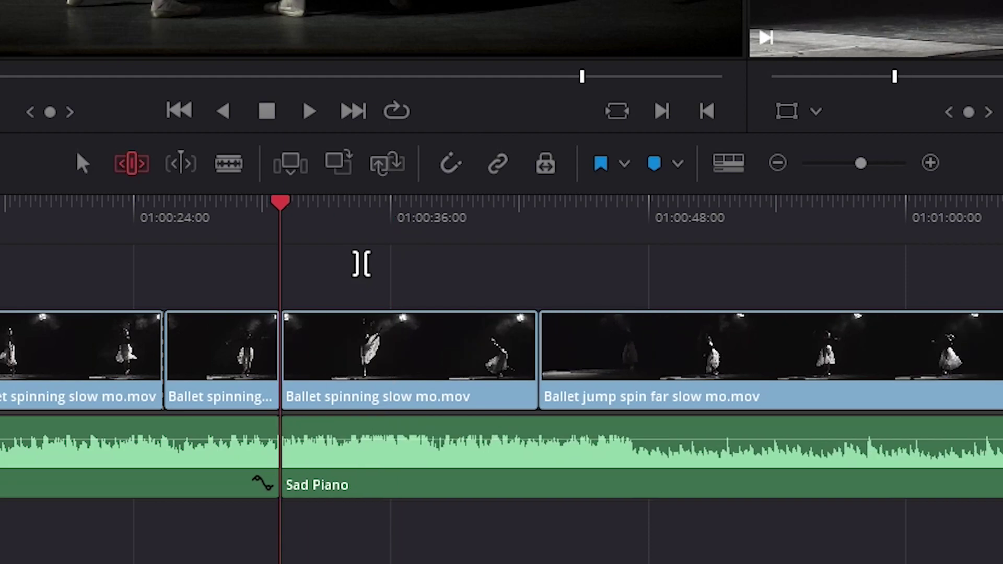
- Undo the ripple trim and the Blade splits on Ballet spinning slow mo and Sad Piano
{"action": "key", "text": "ctrl+z"}
{"action": "key", "text": "ctrl+z"}
{"action": "key", "text": "ctrl+z"}
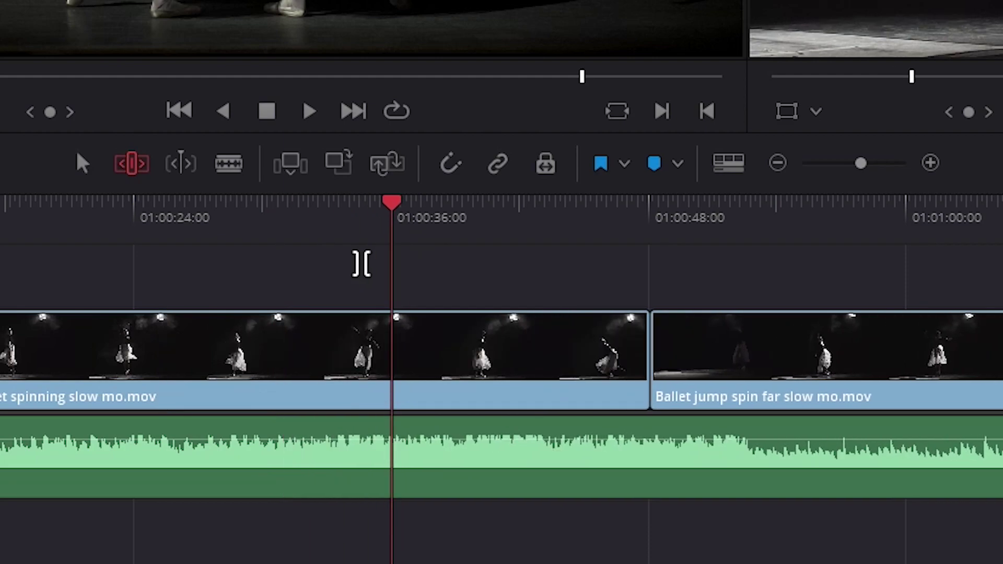
- Return to Selection Mode, place the playhead at 01:00:32:14, and switch to a single, taller timeline viewer
{"action": "left_click", "coordinate": [80, 169]}
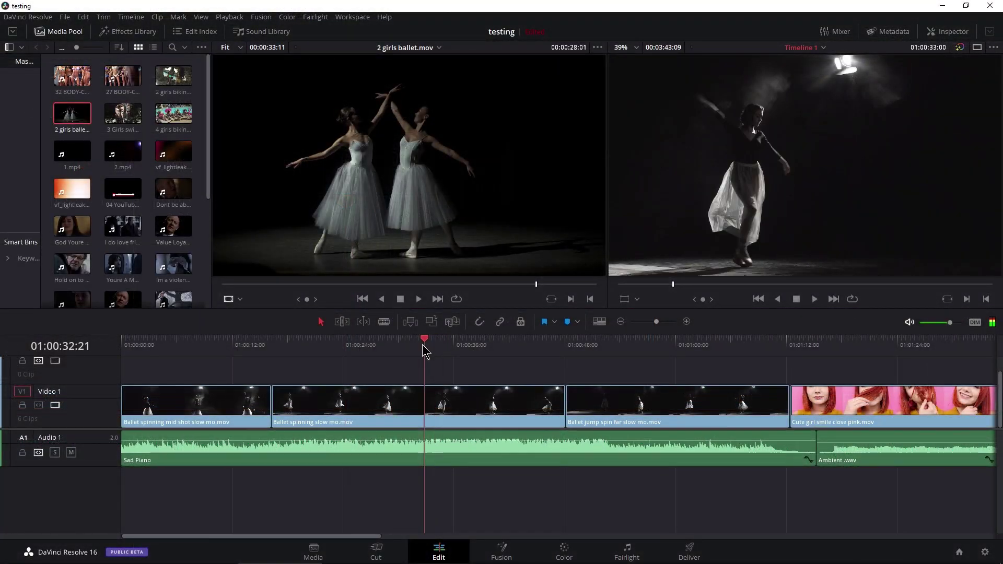
{"action": "left_click_drag", "start_coordinate": [423, 348], "coordinate": [422, 360]}
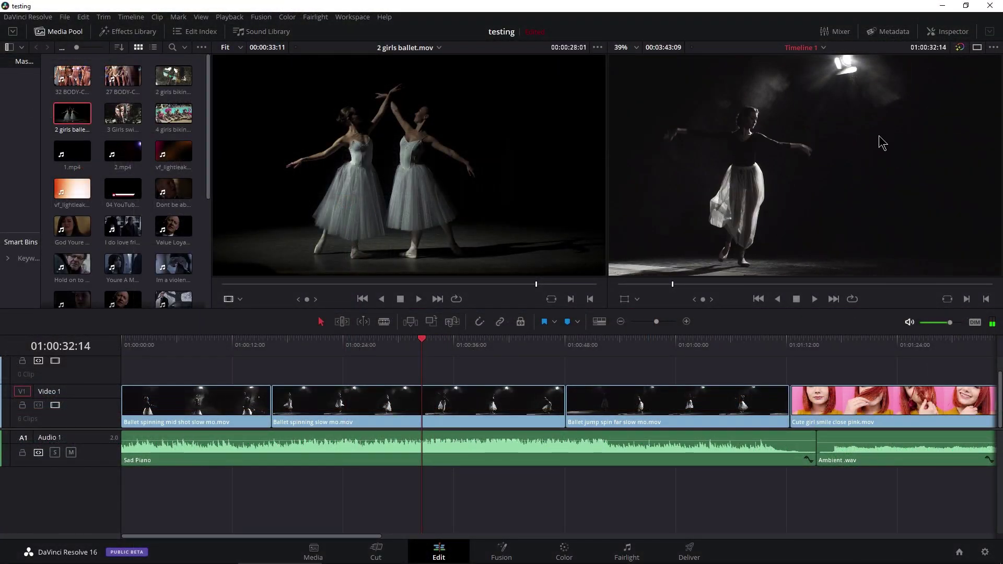
{"action": "left_click", "coordinate": [977, 47]}
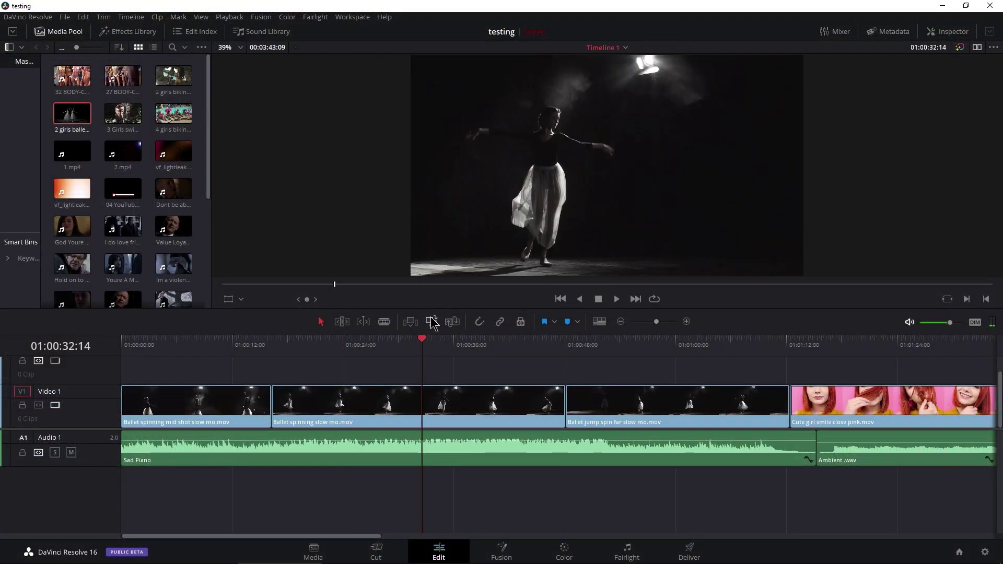
{"action": "left_click_drag", "start_coordinate": [431, 309], "coordinate": [424, 353]}
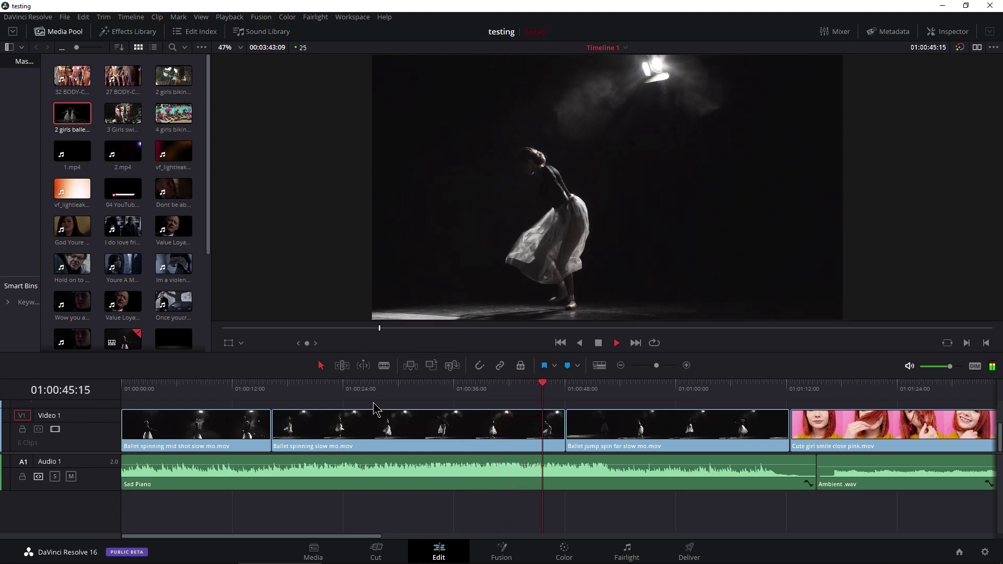
- Review playback near the end of Ballet spinning slow mo and swap auto track selection from Audio 1 to Video 1
{"action": "key", "text": "space"}
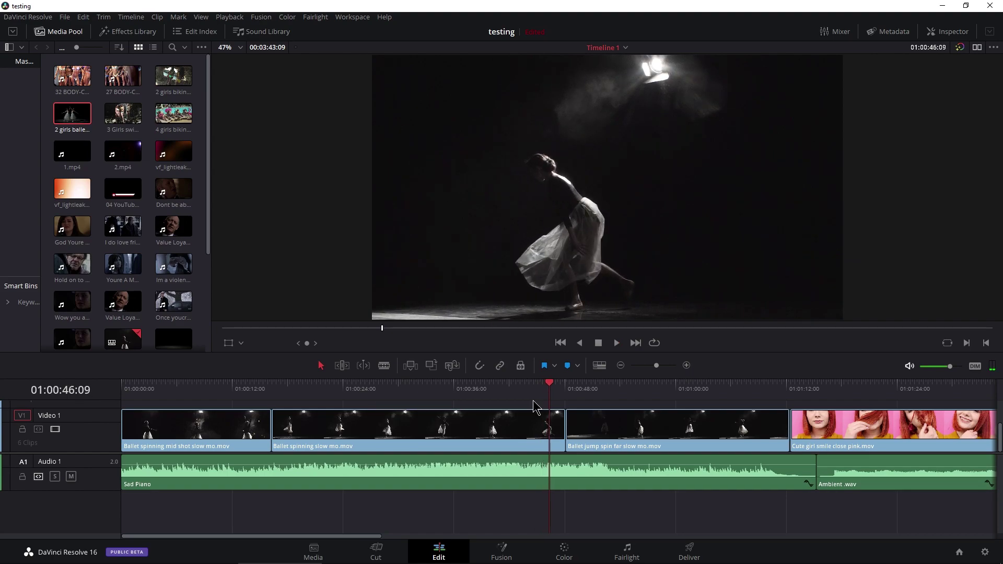
{"action": "left_click_drag", "start_coordinate": [550, 387], "coordinate": [516, 389]}
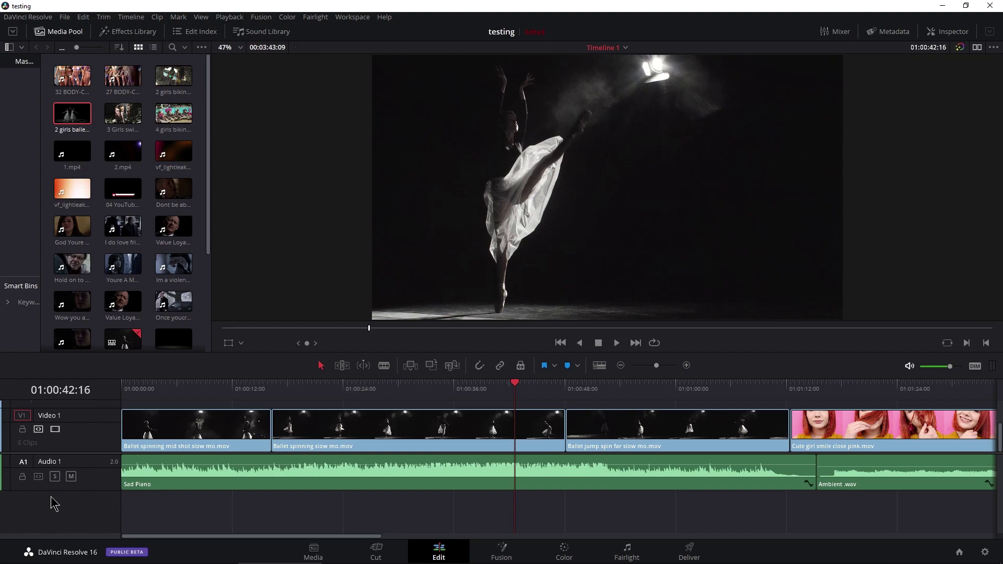
{"action": "left_click", "coordinate": [515, 387]}
{"action": "key", "text": "space"}
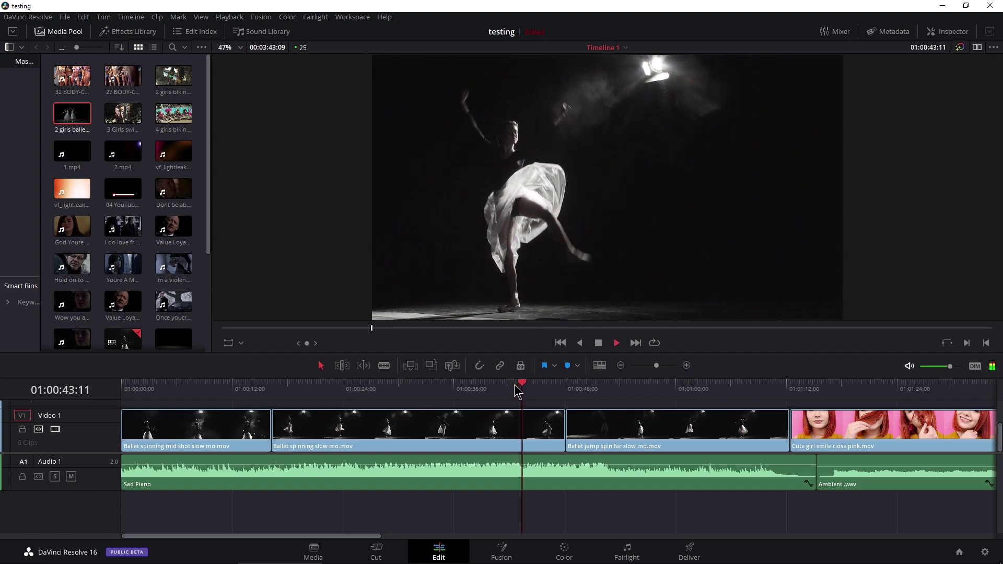
{"action": "key", "text": "space"}
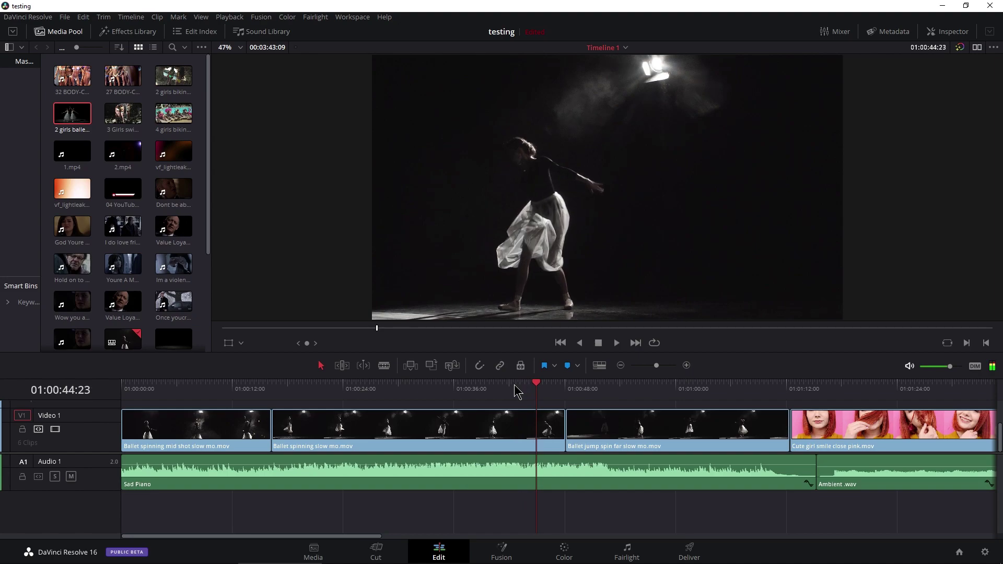
- Switch to Trim Edit Mode and cue the playhead at 01:00:43:22 in the Ballet spinning slow mo clip
{"action": "left_click_drag", "start_coordinate": [536, 386], "coordinate": [529, 386]}
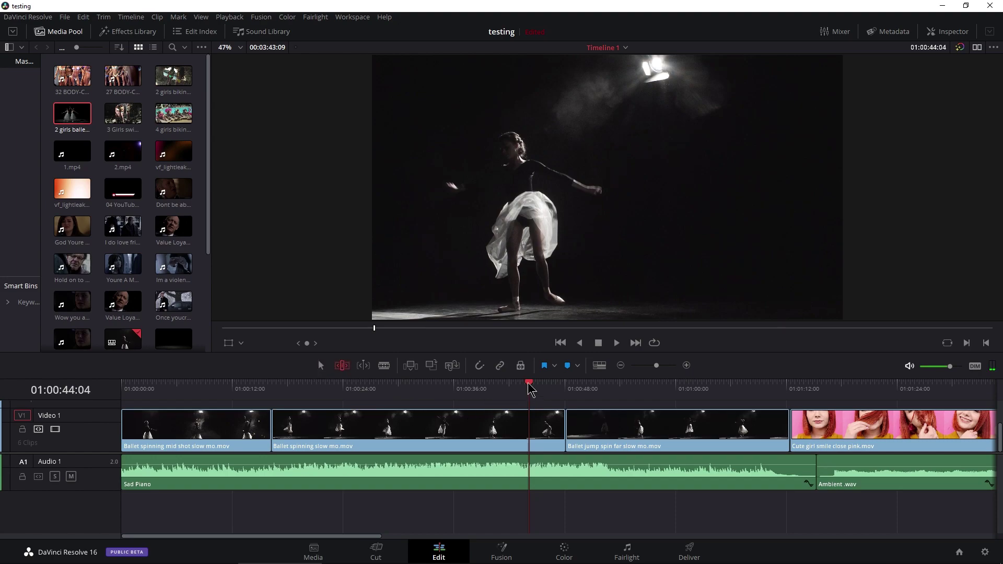
{"action": "left_click_drag", "start_coordinate": [529, 387], "coordinate": [517, 387]}
{"action": "key", "text": "space"}
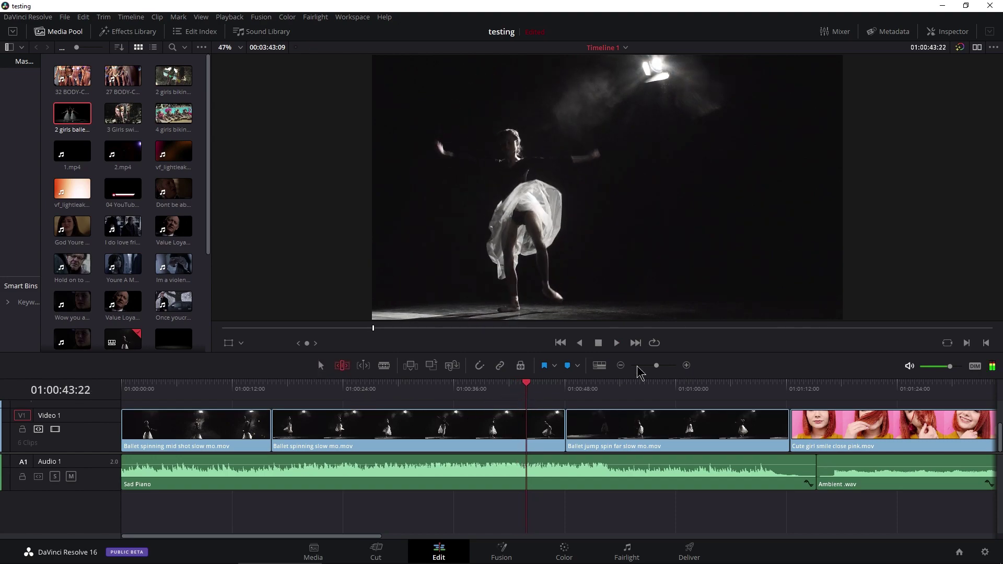
{"action": "left_click_drag", "start_coordinate": [657, 366], "coordinate": [654, 366]}
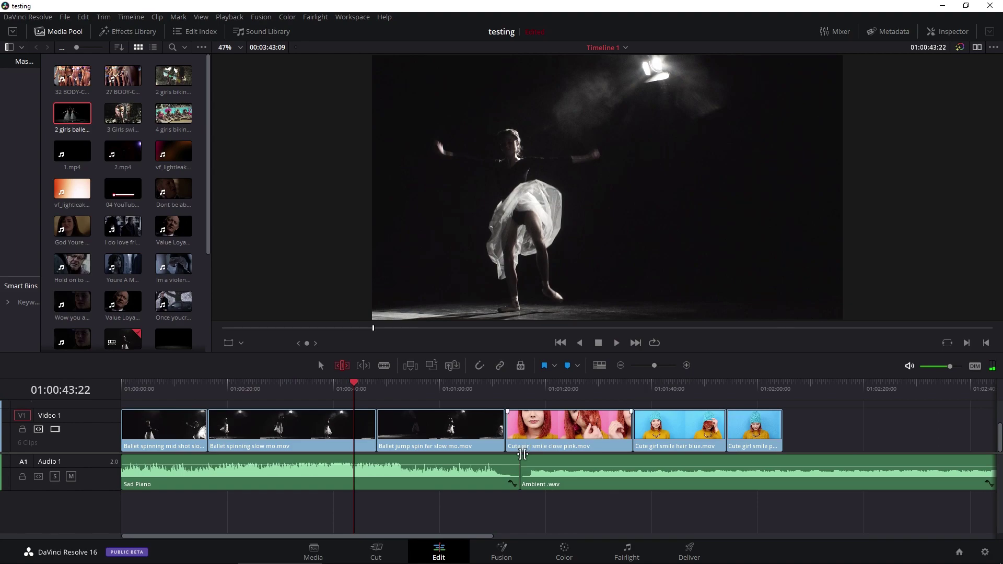
{"action": "scroll", "coordinate": [470, 424], "scroll_direction": "up", "scroll_amount": 5}
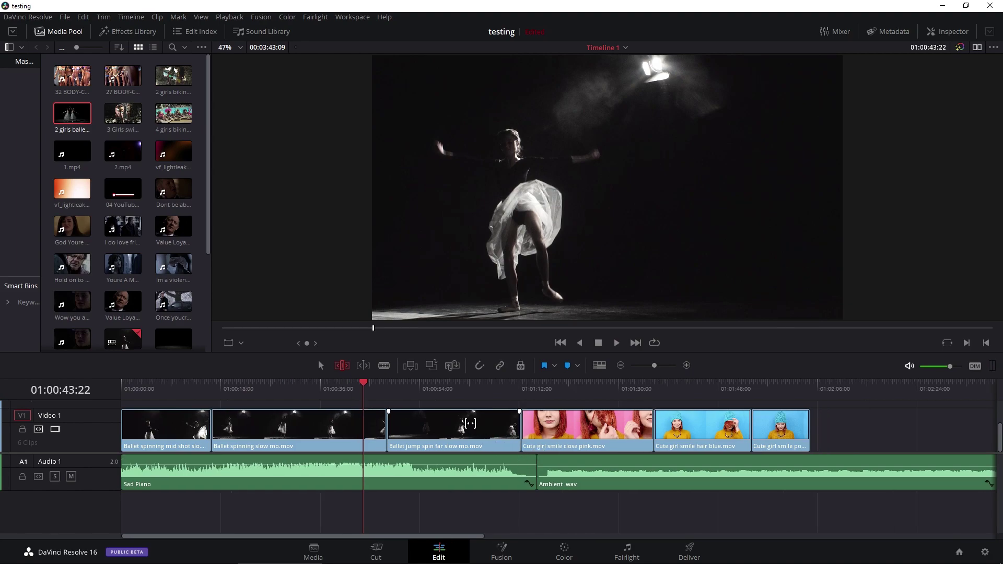
- Ripple-trim the end of Ballet spinning slow mo to the playhead at 01:00:43:17 using Trim End in Trim Edit Mode
{"action": "scroll", "coordinate": [467, 424], "scroll_direction": "down", "scroll_amount": 3}
{"action": "scroll", "coordinate": [462, 424], "scroll_direction": "up", "scroll_amount": 3}
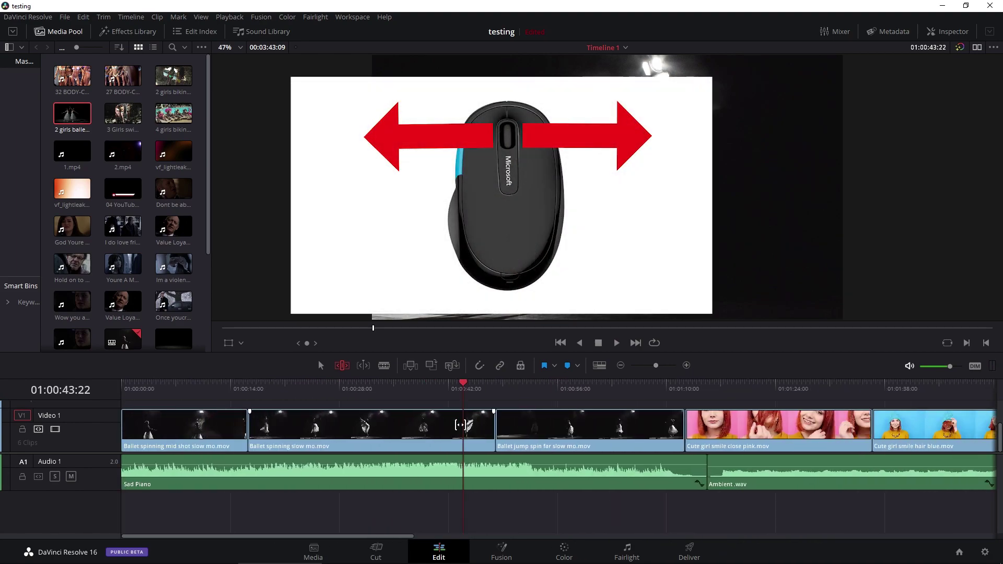
{"action": "scroll", "coordinate": [460, 425], "scroll_direction": "down", "scroll_amount": 3}
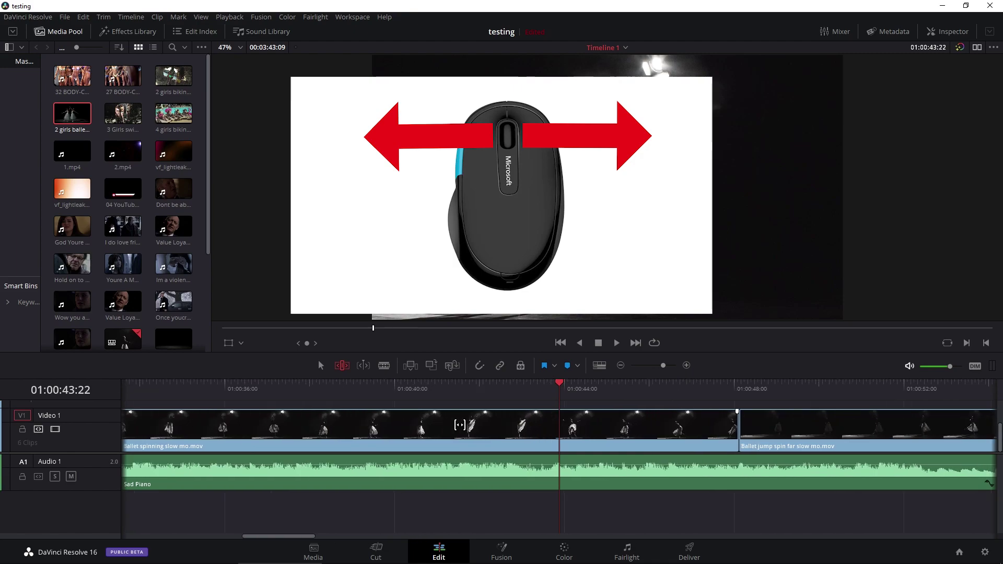
{"action": "scroll", "coordinate": [460, 425], "scroll_direction": "up", "scroll_amount": 3}
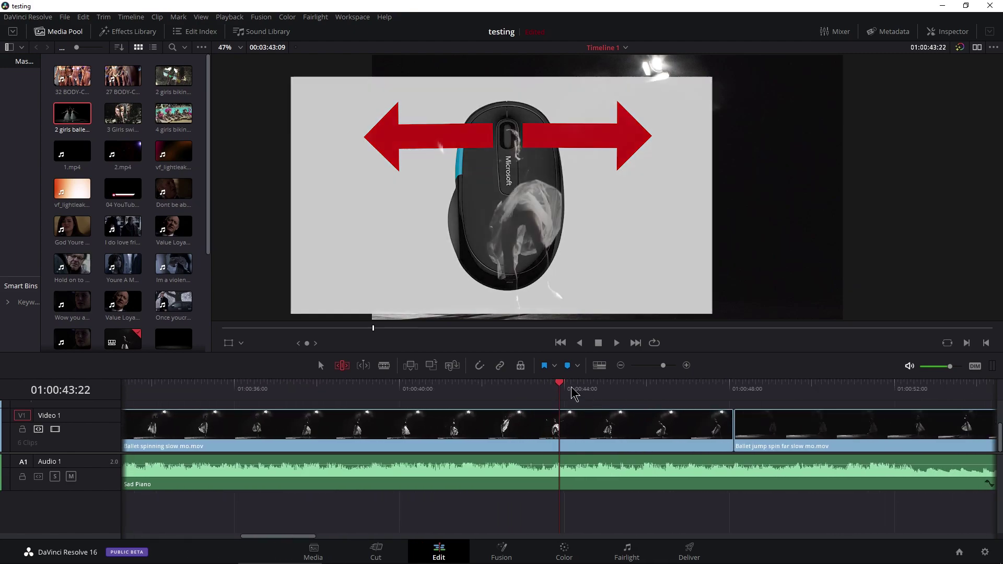
{"action": "key", "text": "/"}
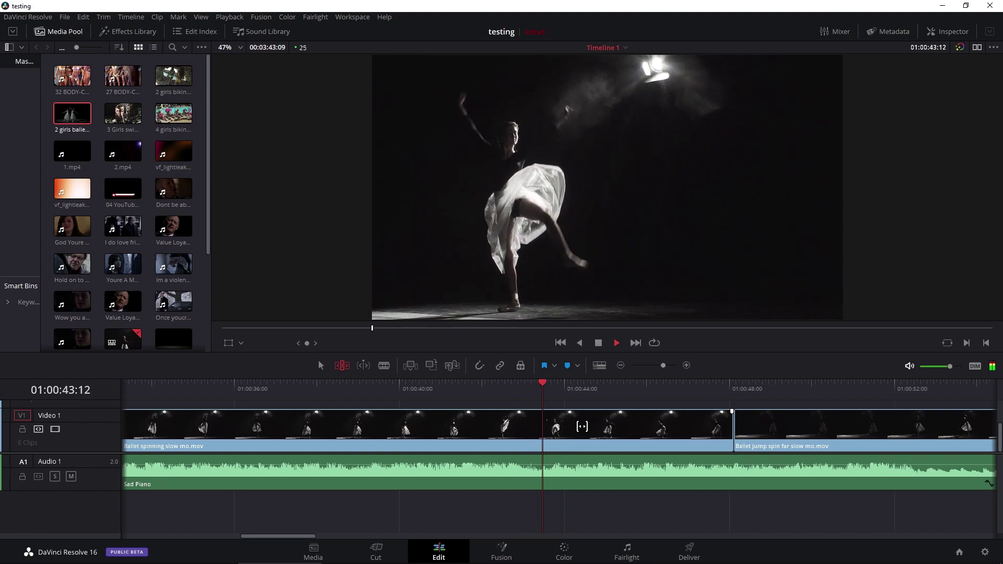
{"action": "left_click", "coordinate": [552, 391]}
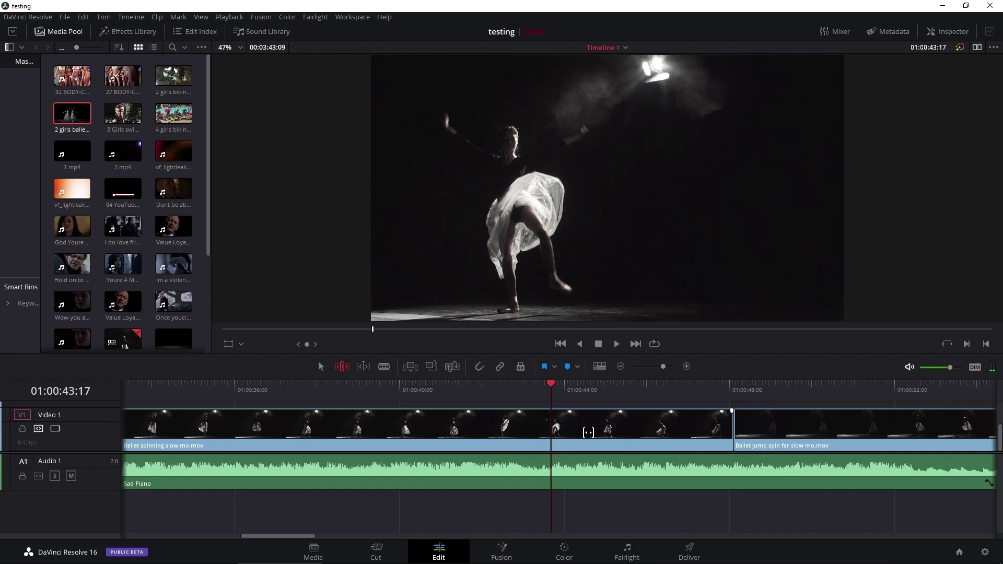
{"action": "key", "text": "ctrl+shift+]"}
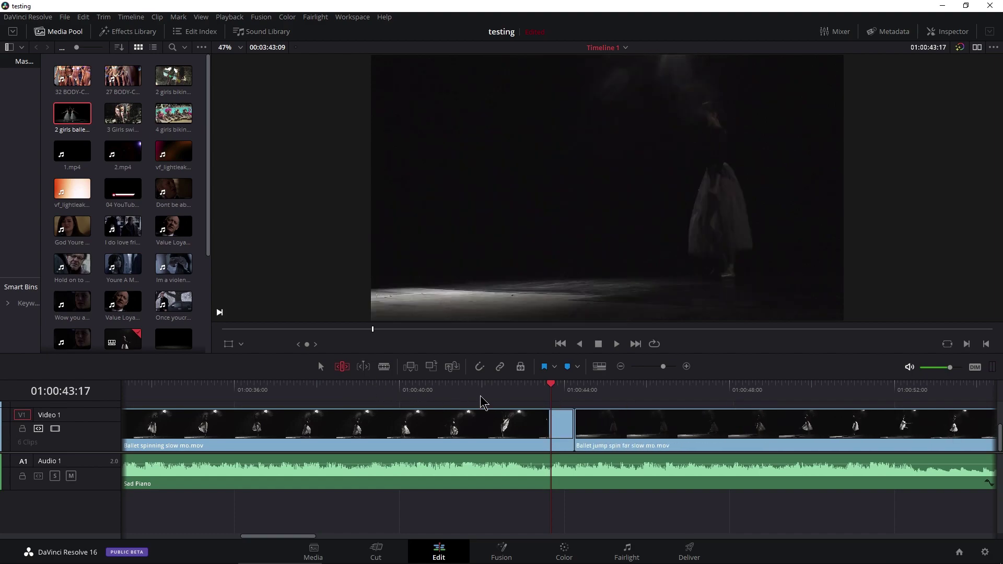
- Play from 01:00:42:07 across the cut between Ballet spinning slow mo and Ballet jump spin far slow mo
{"action": "left_click_drag", "start_coordinate": [548, 386], "coordinate": [494, 391]}
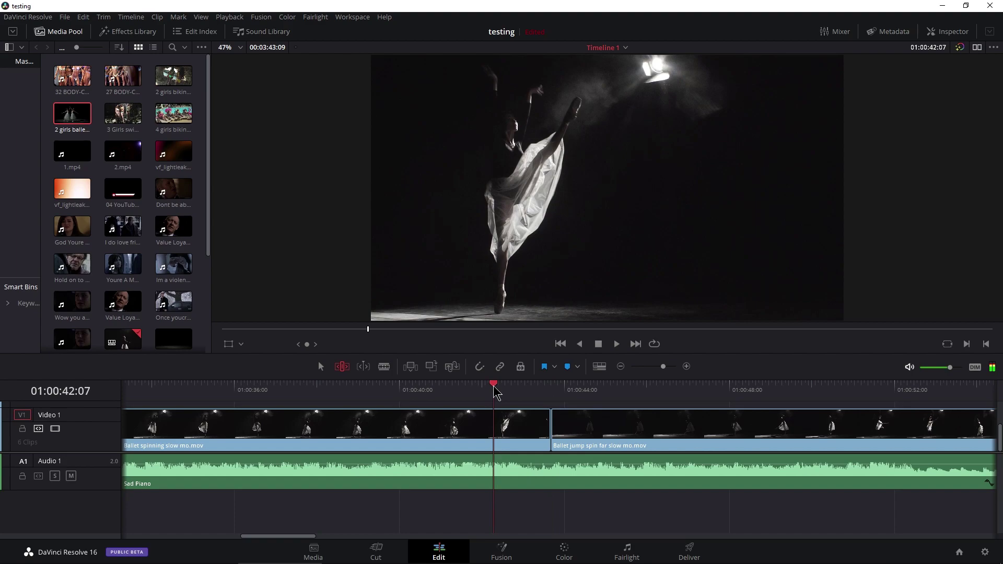
{"action": "key", "text": "space"}
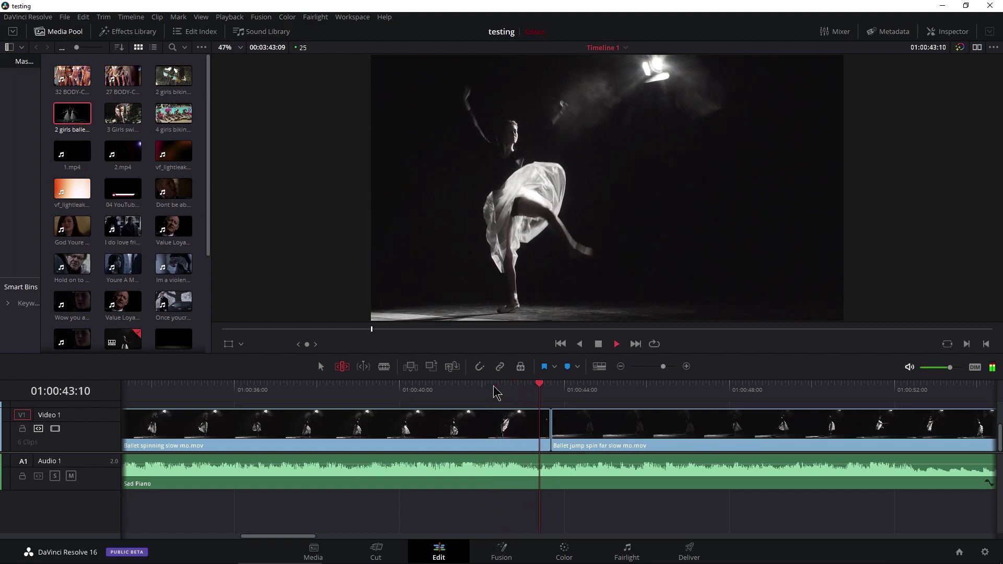
{"action": "key", "text": "space"}
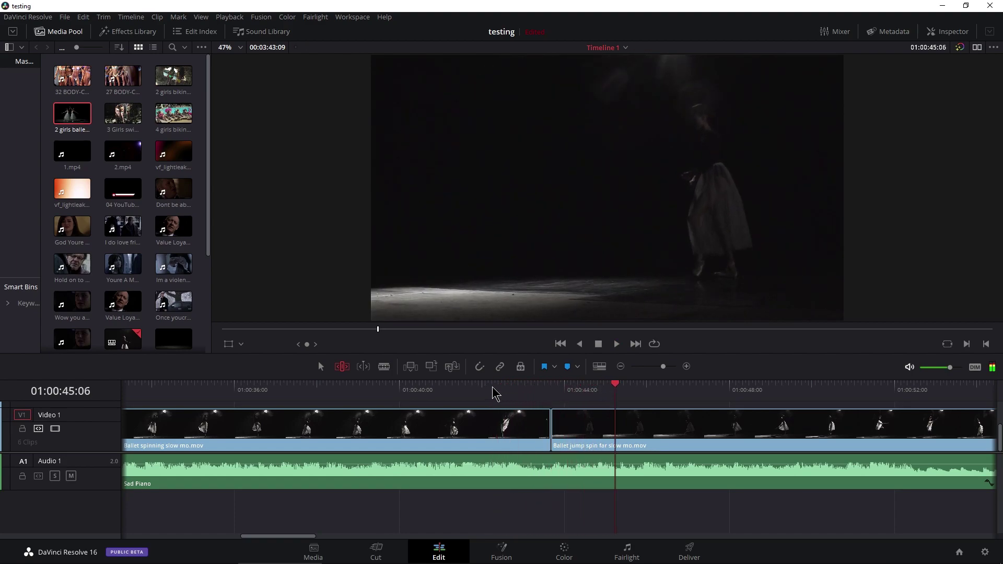
- Enlarge the timeline area and ripple-trim the start of Ballet jump spin far slow mo to the playhead at 01:00:51:04
{"action": "left_click_drag", "start_coordinate": [454, 352], "coordinate": [455, 332]}
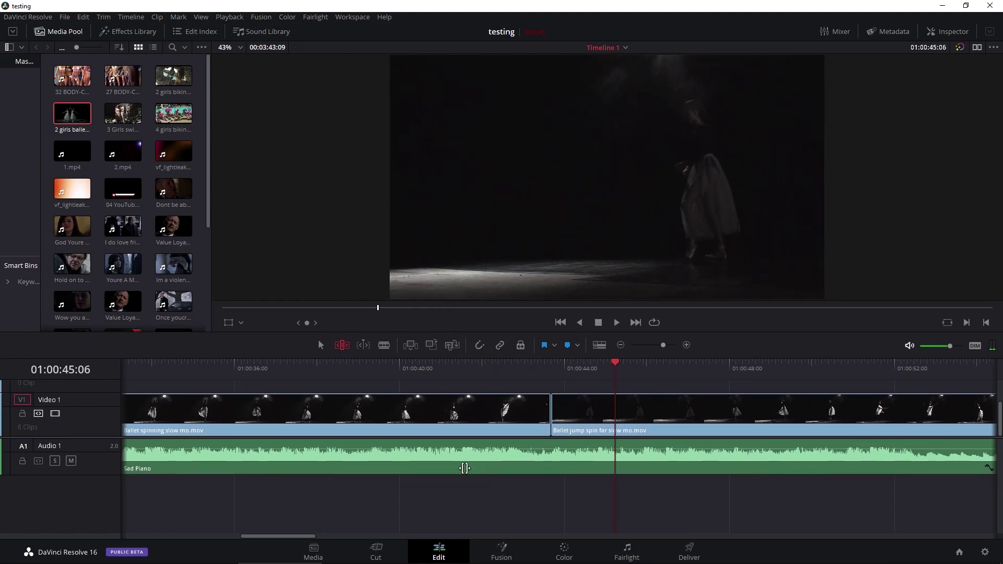
{"action": "scroll", "coordinate": [464, 468], "scroll_direction": "right", "scroll_amount": 8}
{"action": "left_click_drag", "start_coordinate": [291, 377], "coordinate": [516, 377]}
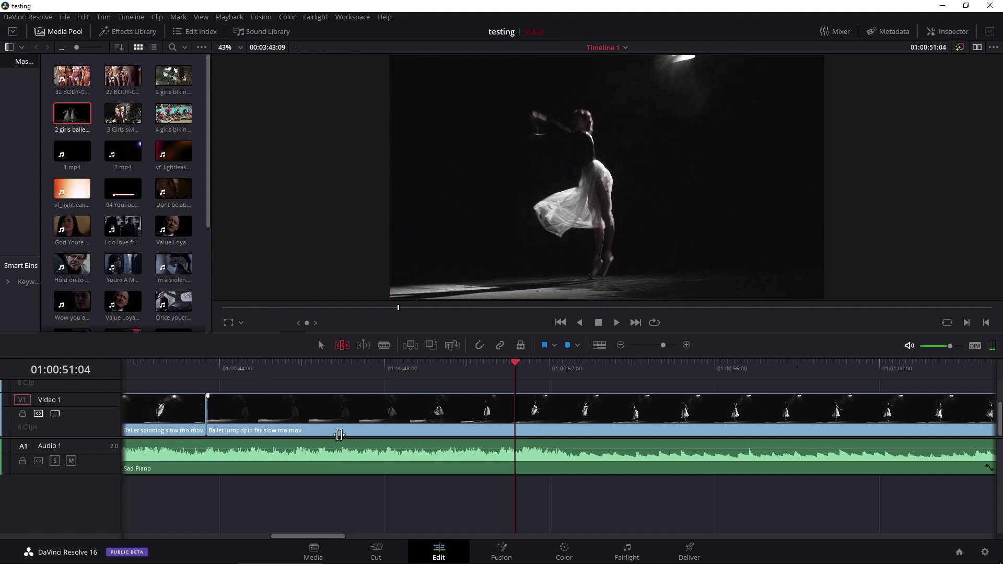
{"action": "key", "text": "ctrl+shift+bracketleft"}
- Review the trimmed cut into Ballet jump spin far slow mo by playing from 01:00:40:03
{"action": "scroll", "coordinate": [291, 431], "scroll_direction": "left", "scroll_amount": 5}
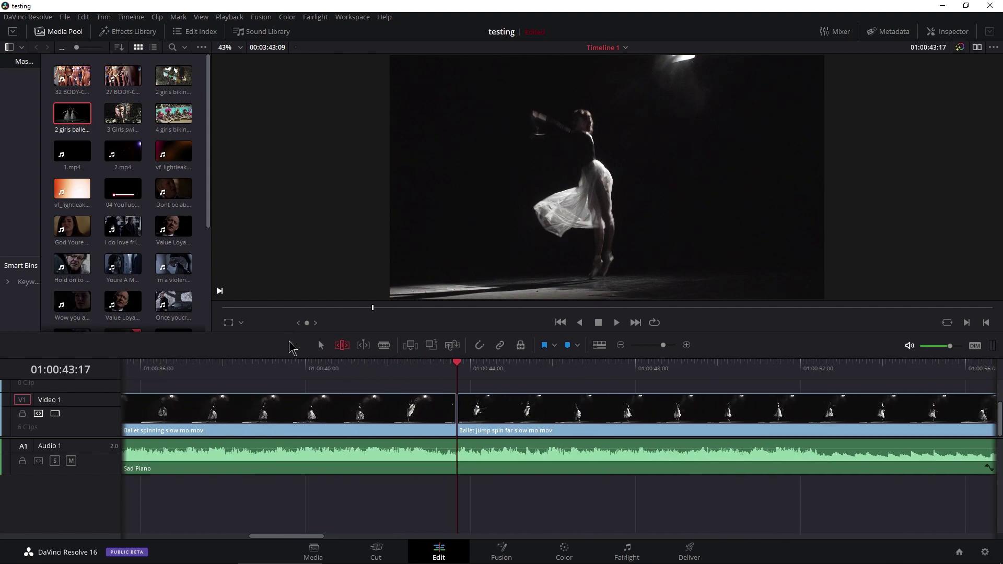
{"action": "left_click", "coordinate": [310, 369]}
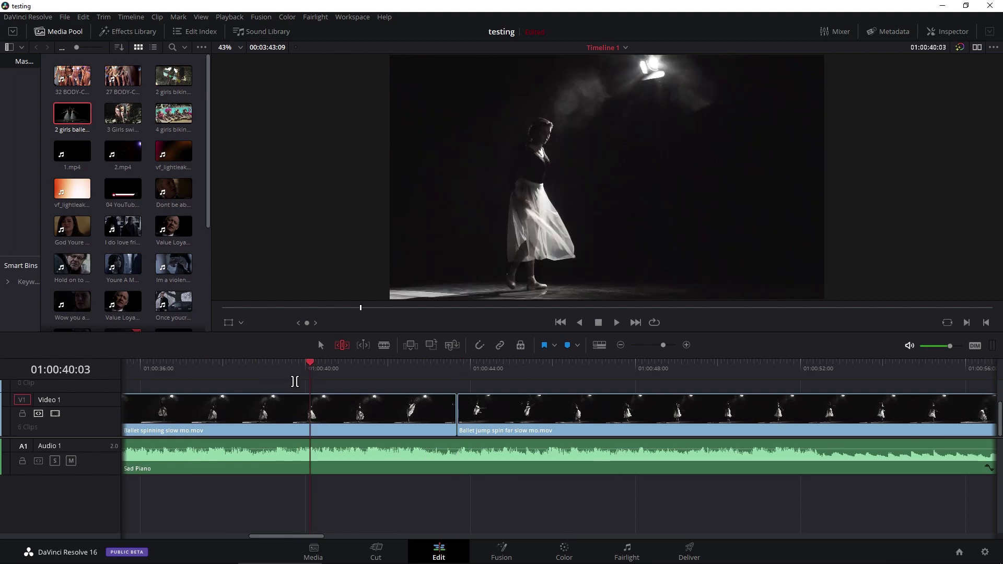
{"action": "key", "text": "space"}
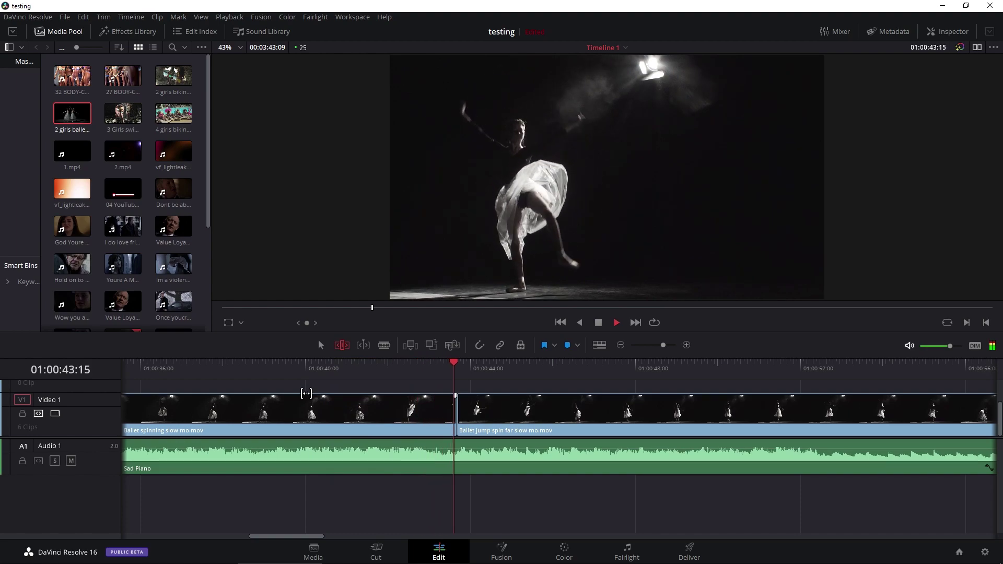
{"action": "key", "text": "space"}
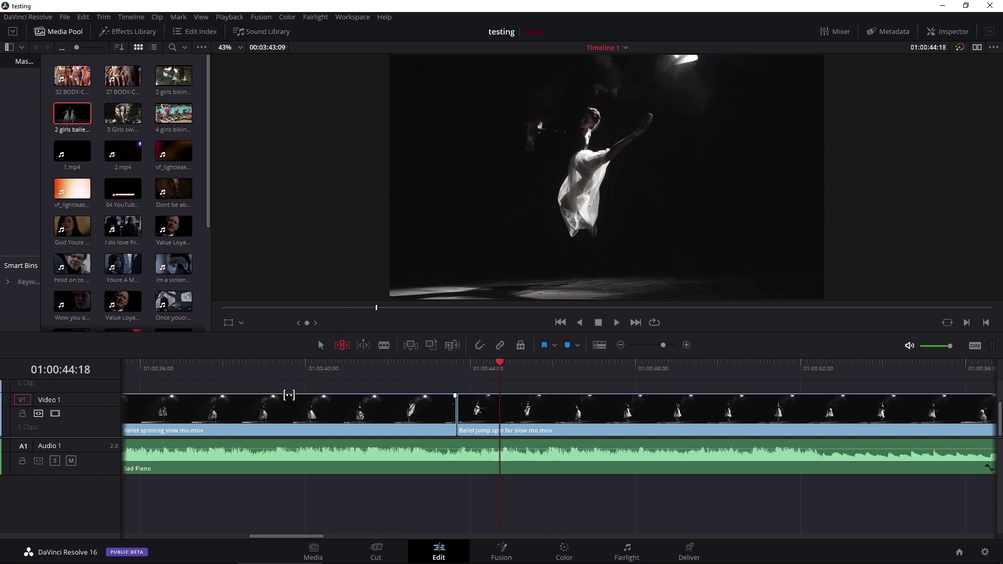
- Add a Cross Dissolve about 2 seconds long between Ballet spinning slow mo and Ballet jump spin far slow mo
{"action": "left_click", "coordinate": [132, 32]}
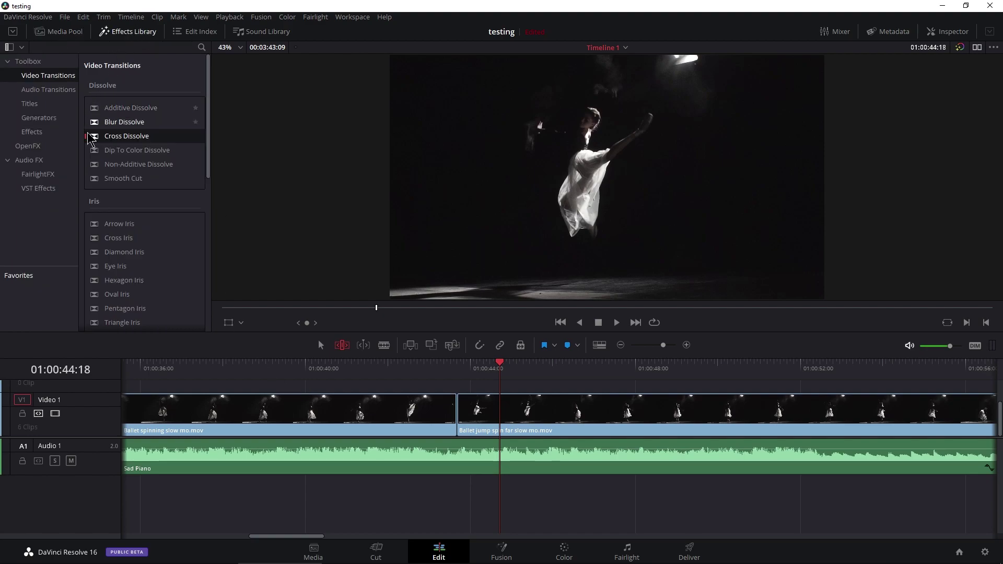
{"action": "left_click_drag", "start_coordinate": [97, 140], "coordinate": [503, 408]}
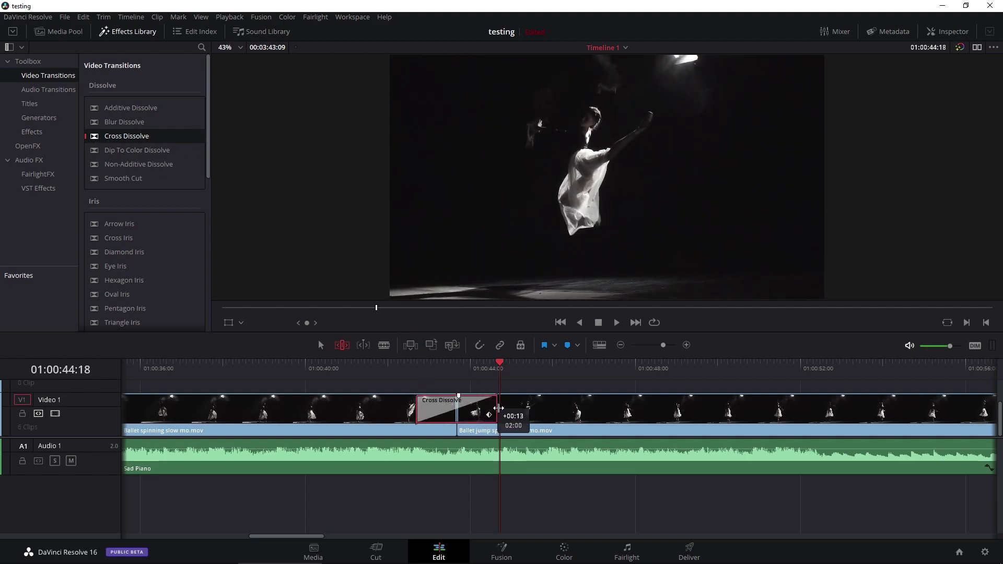
- Switch to Selection Mode and play through the Cross Dissolve from 01:00:40:20, stopping at 01:00:56:10
{"action": "left_click_drag", "start_coordinate": [509, 372], "coordinate": [338, 382]}
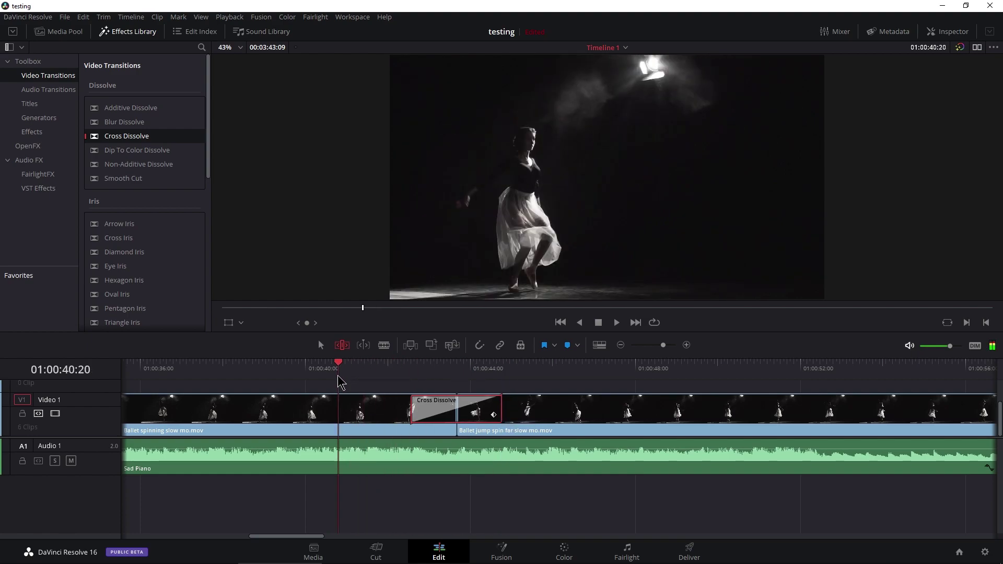
{"action": "left_click", "coordinate": [321, 346]}
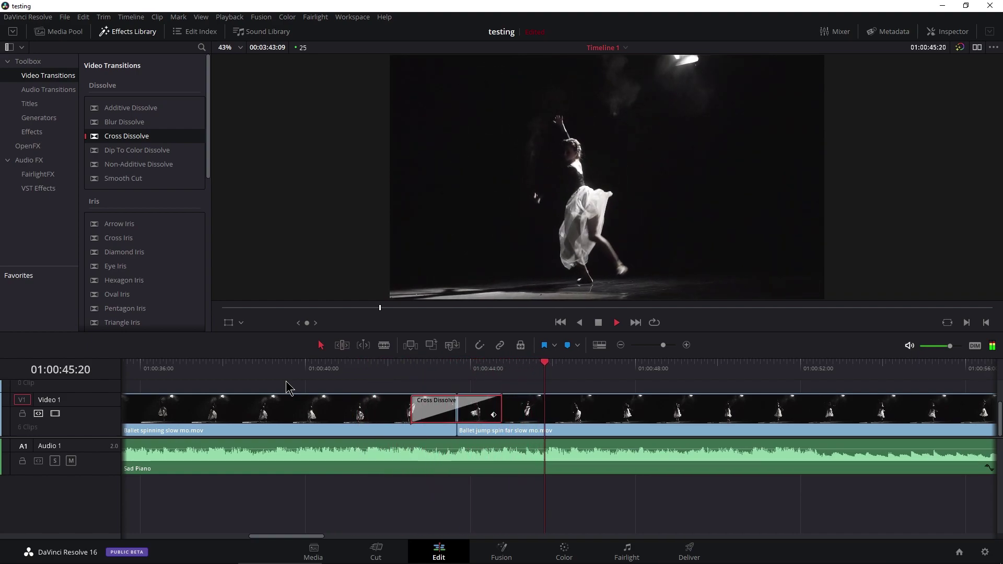
{"action": "scroll", "coordinate": [489, 400], "scroll_direction": "down", "scroll_amount": 1}
{"action": "scroll", "coordinate": [489, 399], "scroll_direction": "down", "scroll_amount": 5}
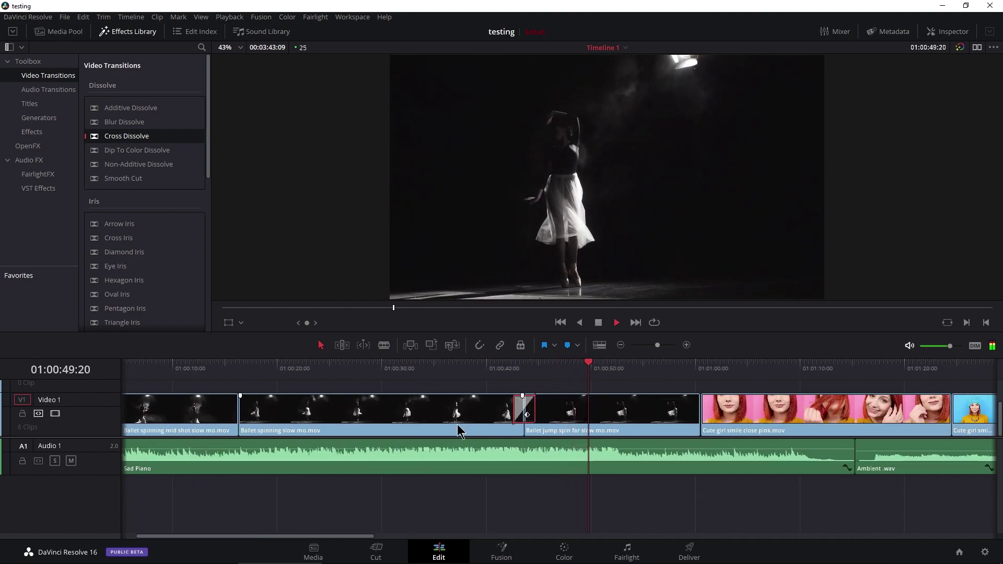
{"action": "left_click", "coordinate": [599, 325]}
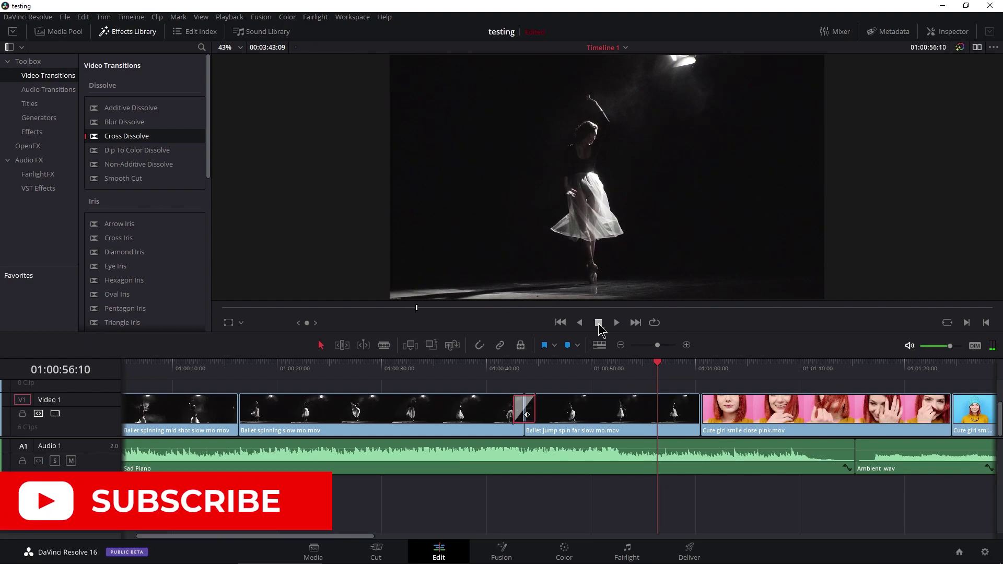
{"action": "left_click", "coordinate": [29, 17]}
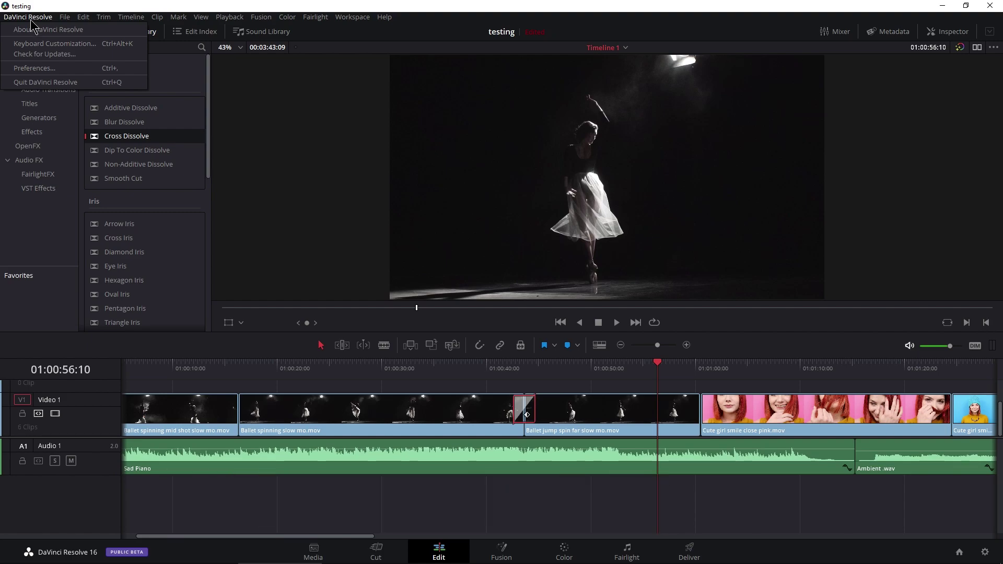
{"action": "key", "text": "Escape"}
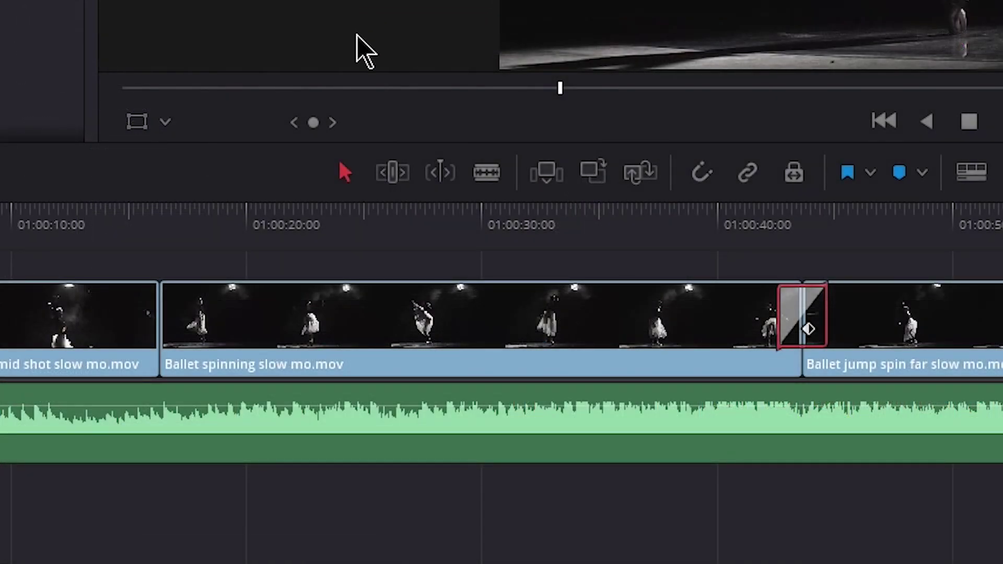
- Select the Ballet spinning slow mo clip, switching to Trim Edit Mode and back to Selection Mode
{"action": "left_click", "coordinate": [411, 366]}
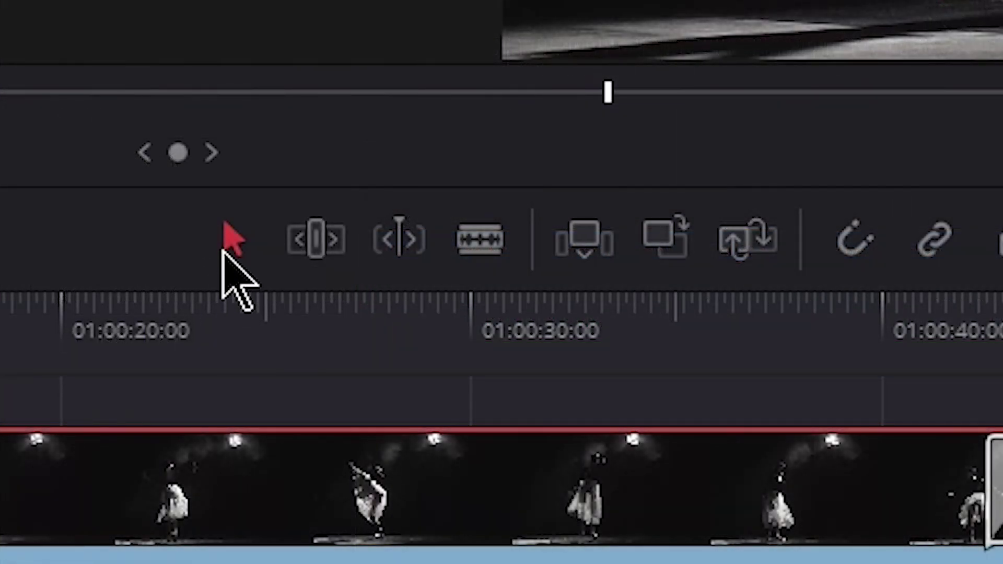
{"action": "left_click", "coordinate": [314, 255]}
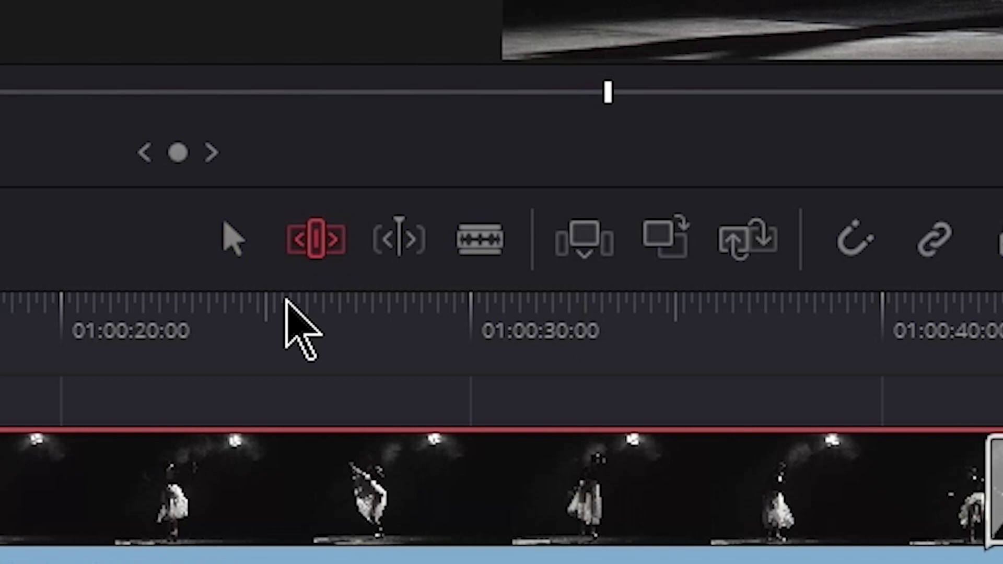
{"action": "left_click", "coordinate": [234, 239]}
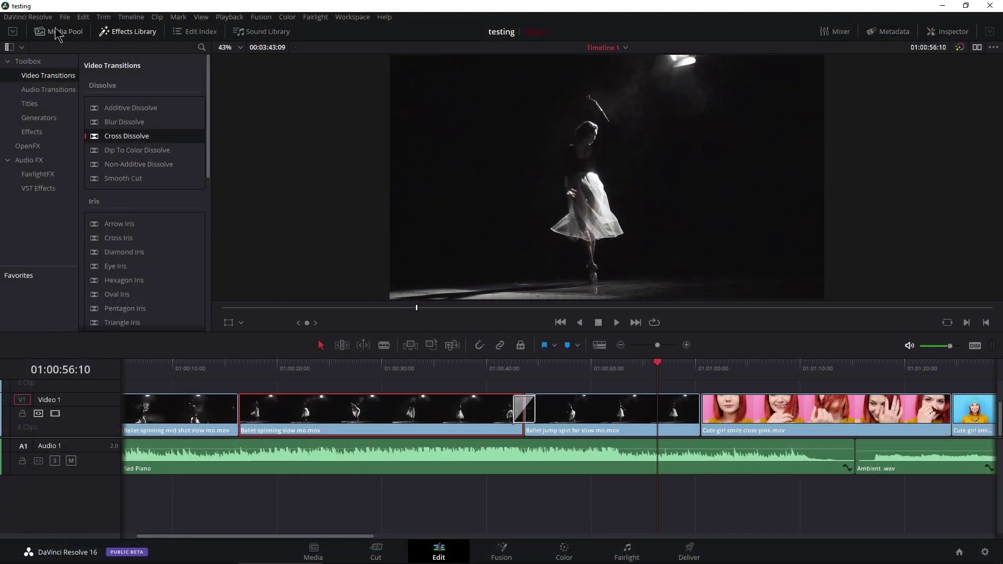
- Switch to the web browser and find the download options on Blackmagic Design's DaVinci Resolve 16 page
{"action": "left_click", "coordinate": [57, 33]}
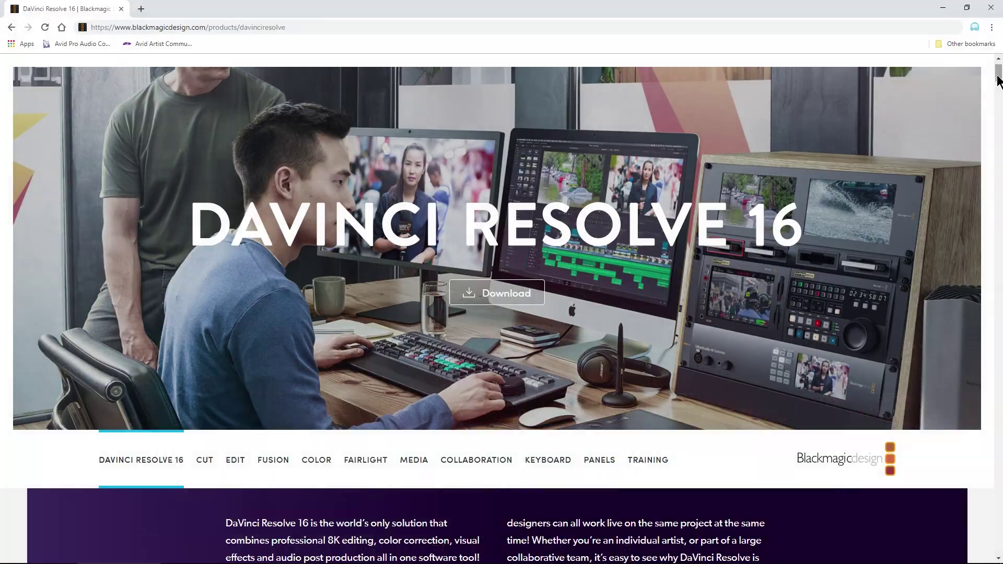
{"action": "scroll", "coordinate": [502, 314], "scroll_direction": "down", "scroll_amount": 10}
{"action": "left_click_drag", "start_coordinate": [998, 150], "coordinate": [975, 543]}
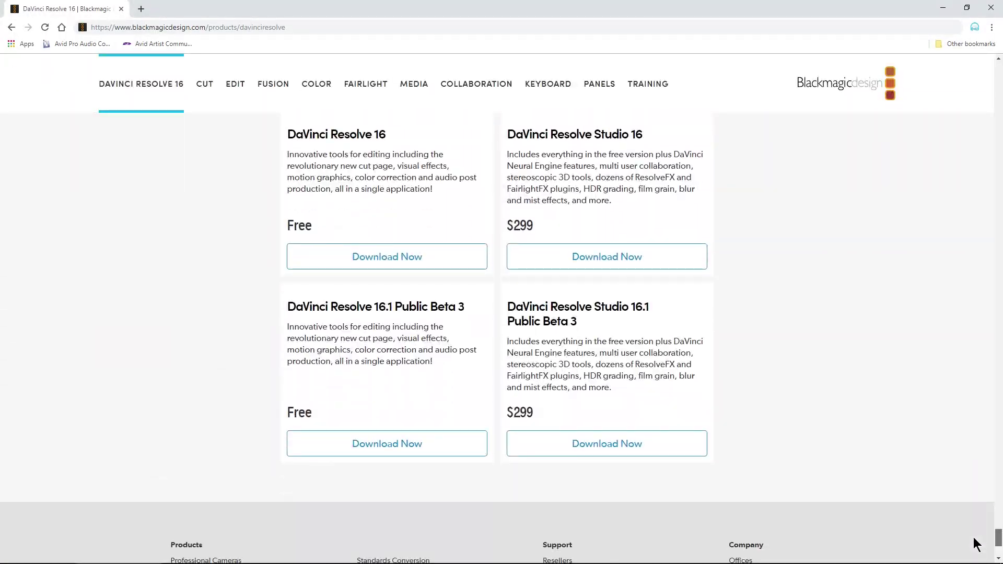